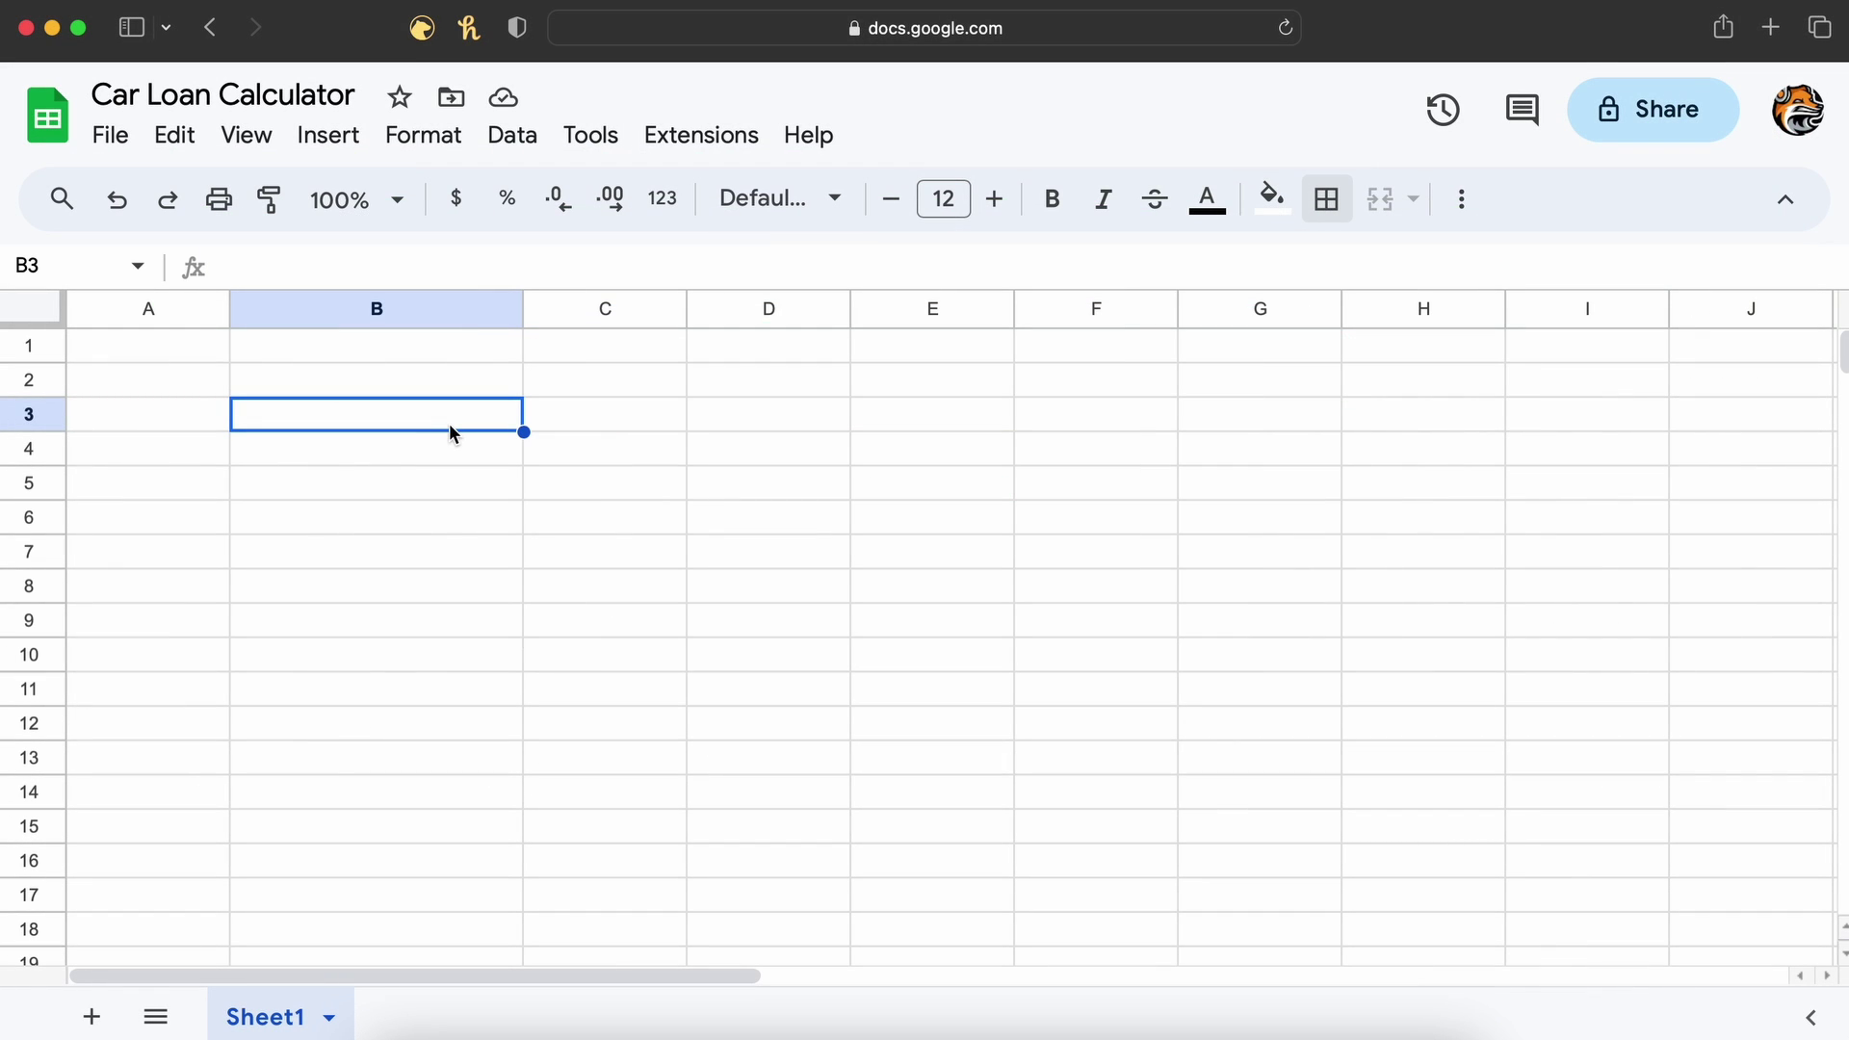
- Enter 'Purchase Price:' and 'Down Payment:' labels in B3:B4, fixing the missing space
type("Purchase P")
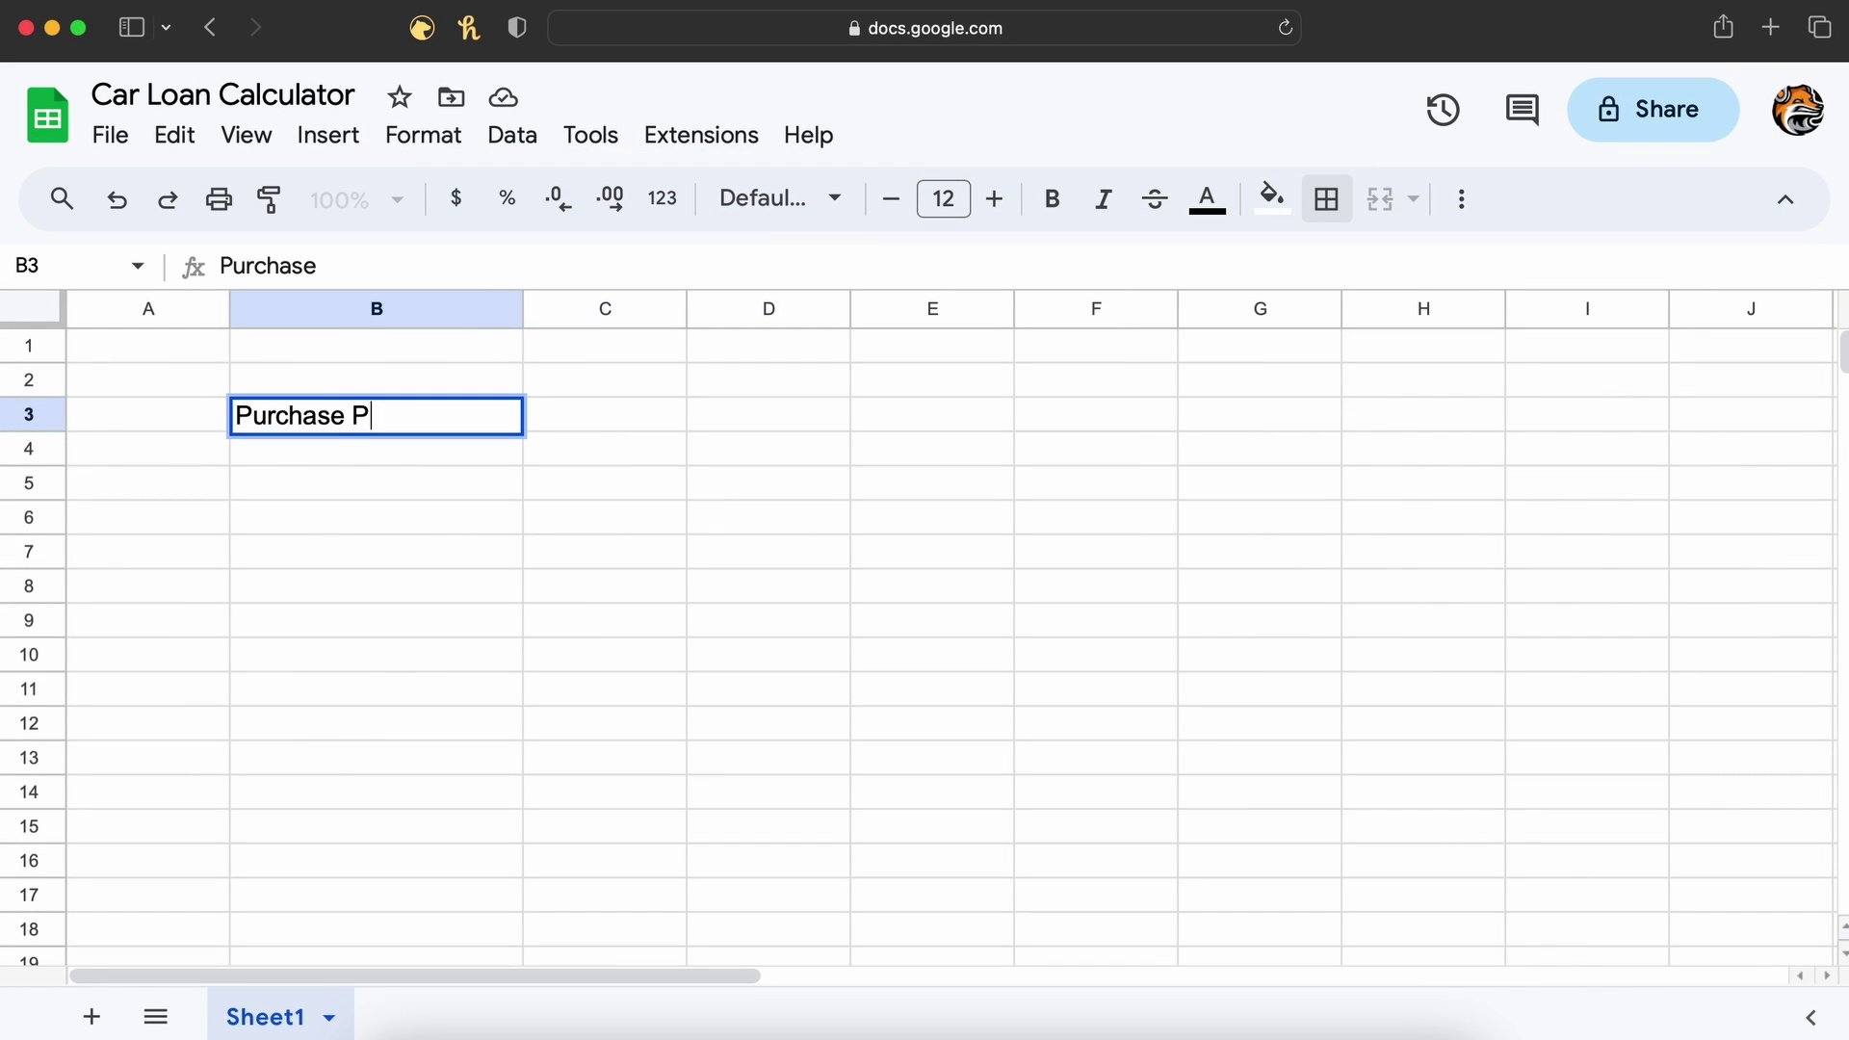
type("rice:")
key("Return")
type("D")
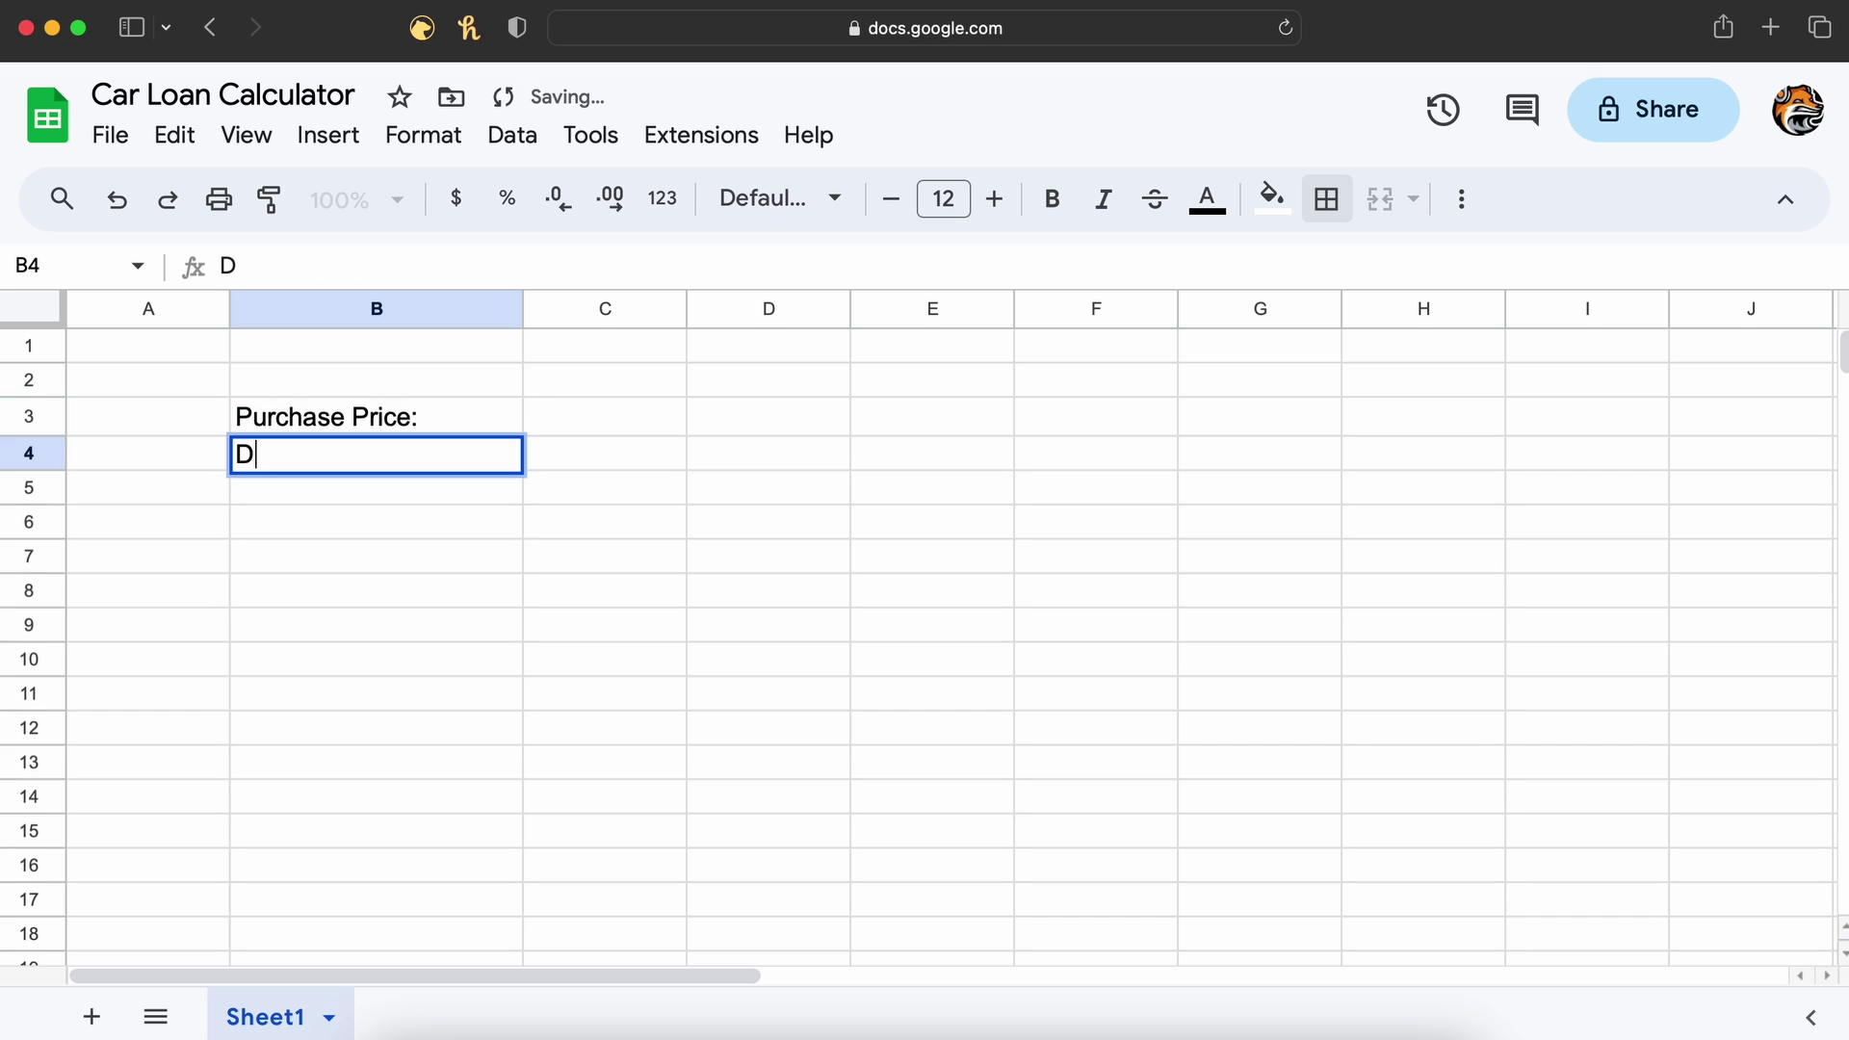
type("ownPayment")
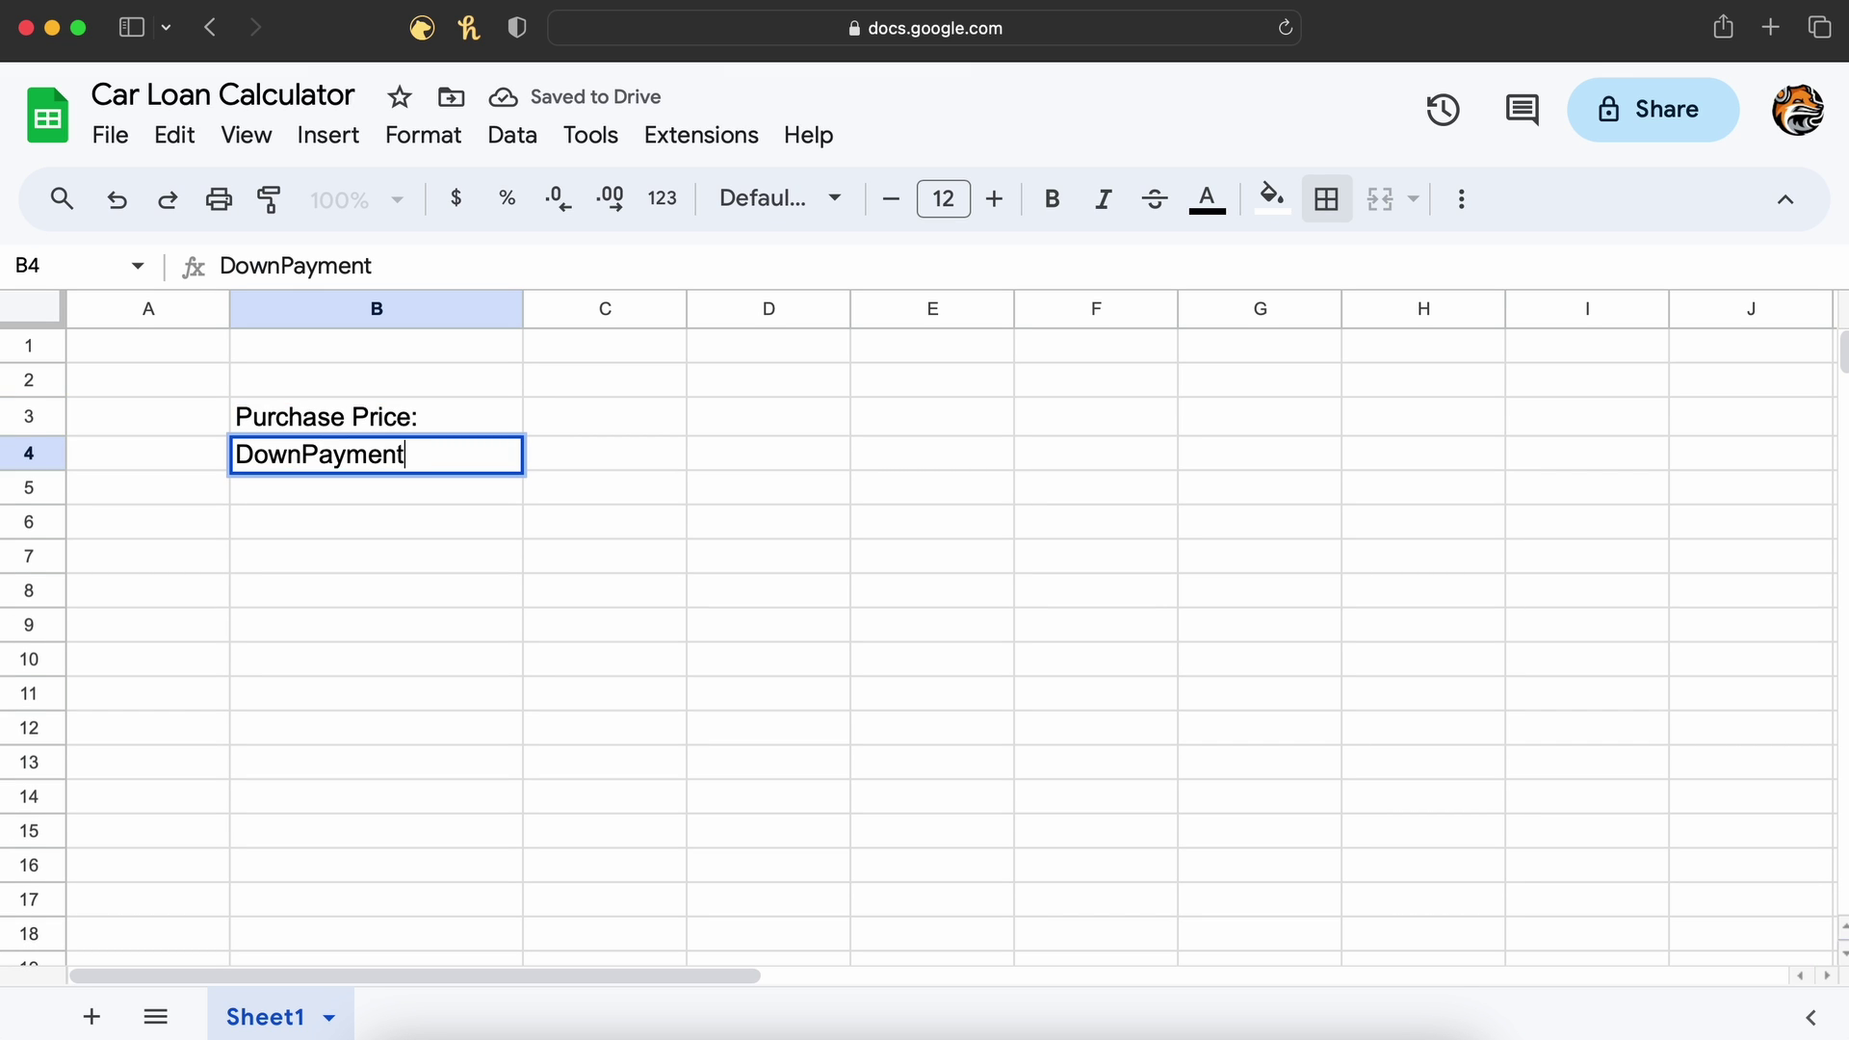
type(":")
key("Return")
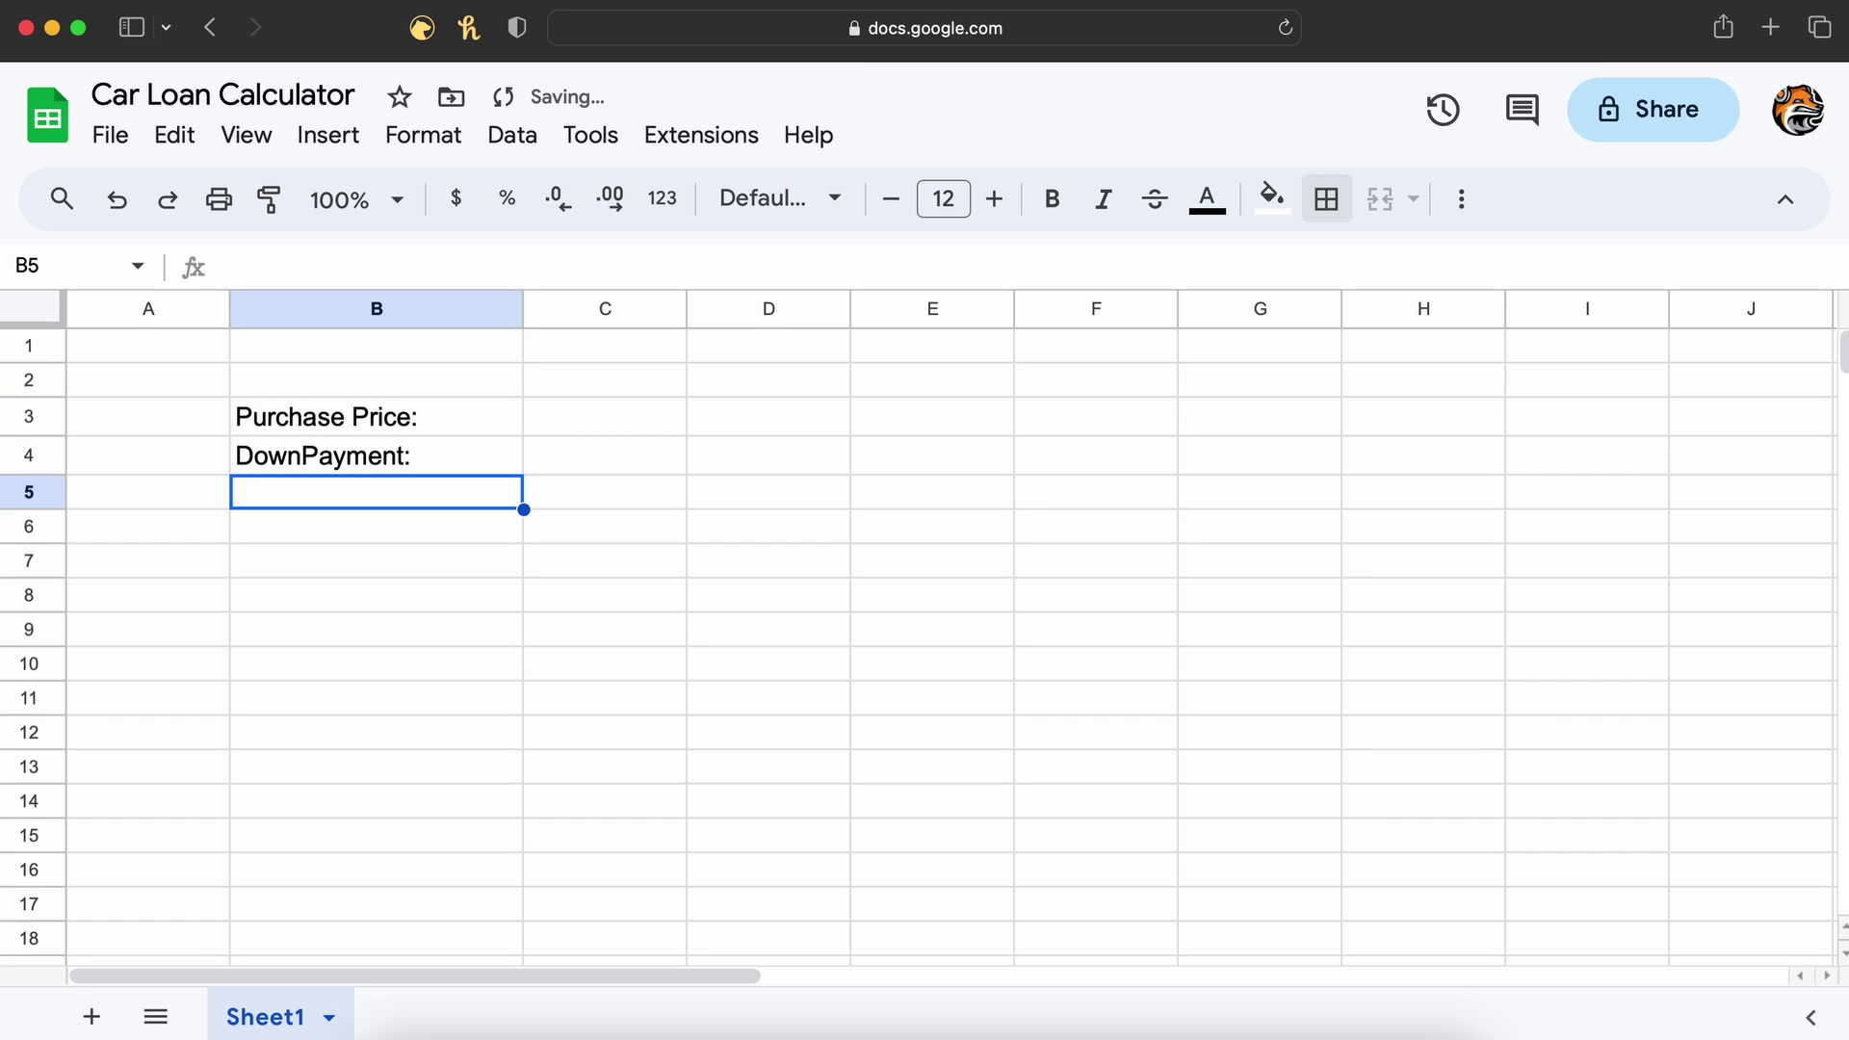
left_click(302, 455)
double_click(301, 456)
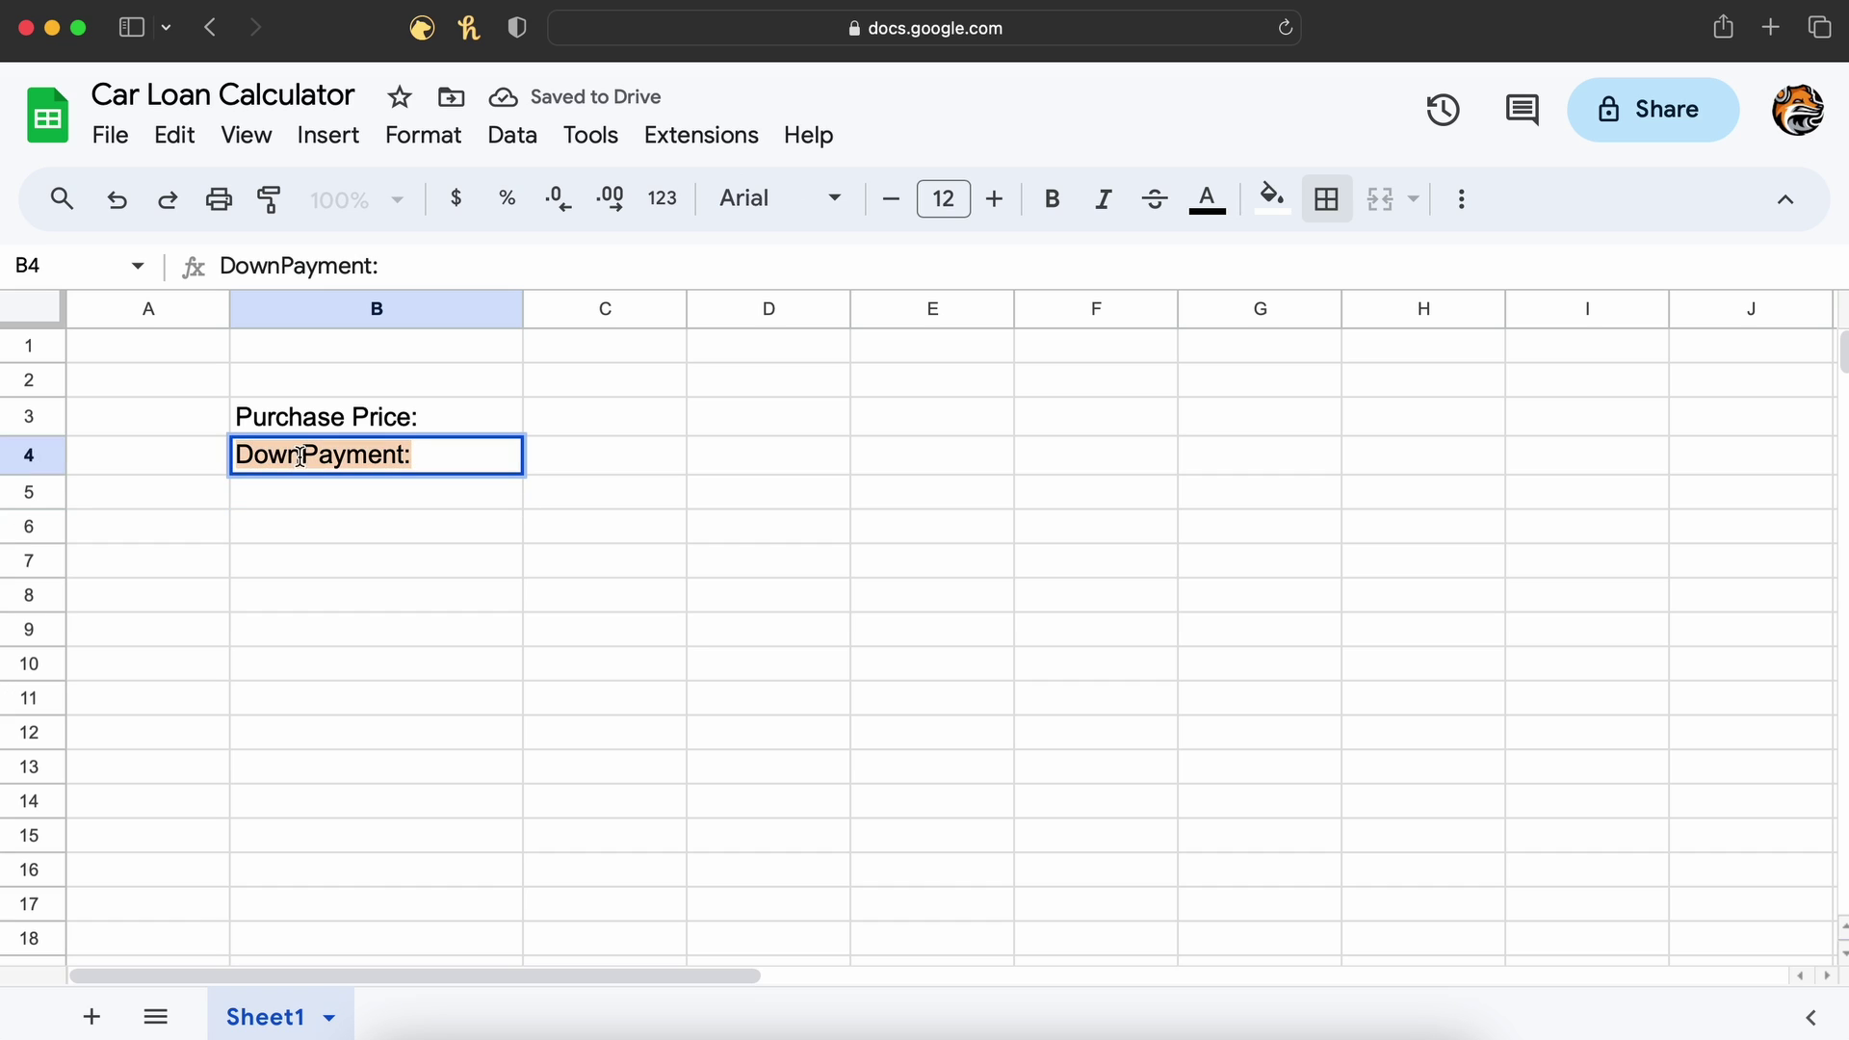
left_click(301, 456)
key("Return")
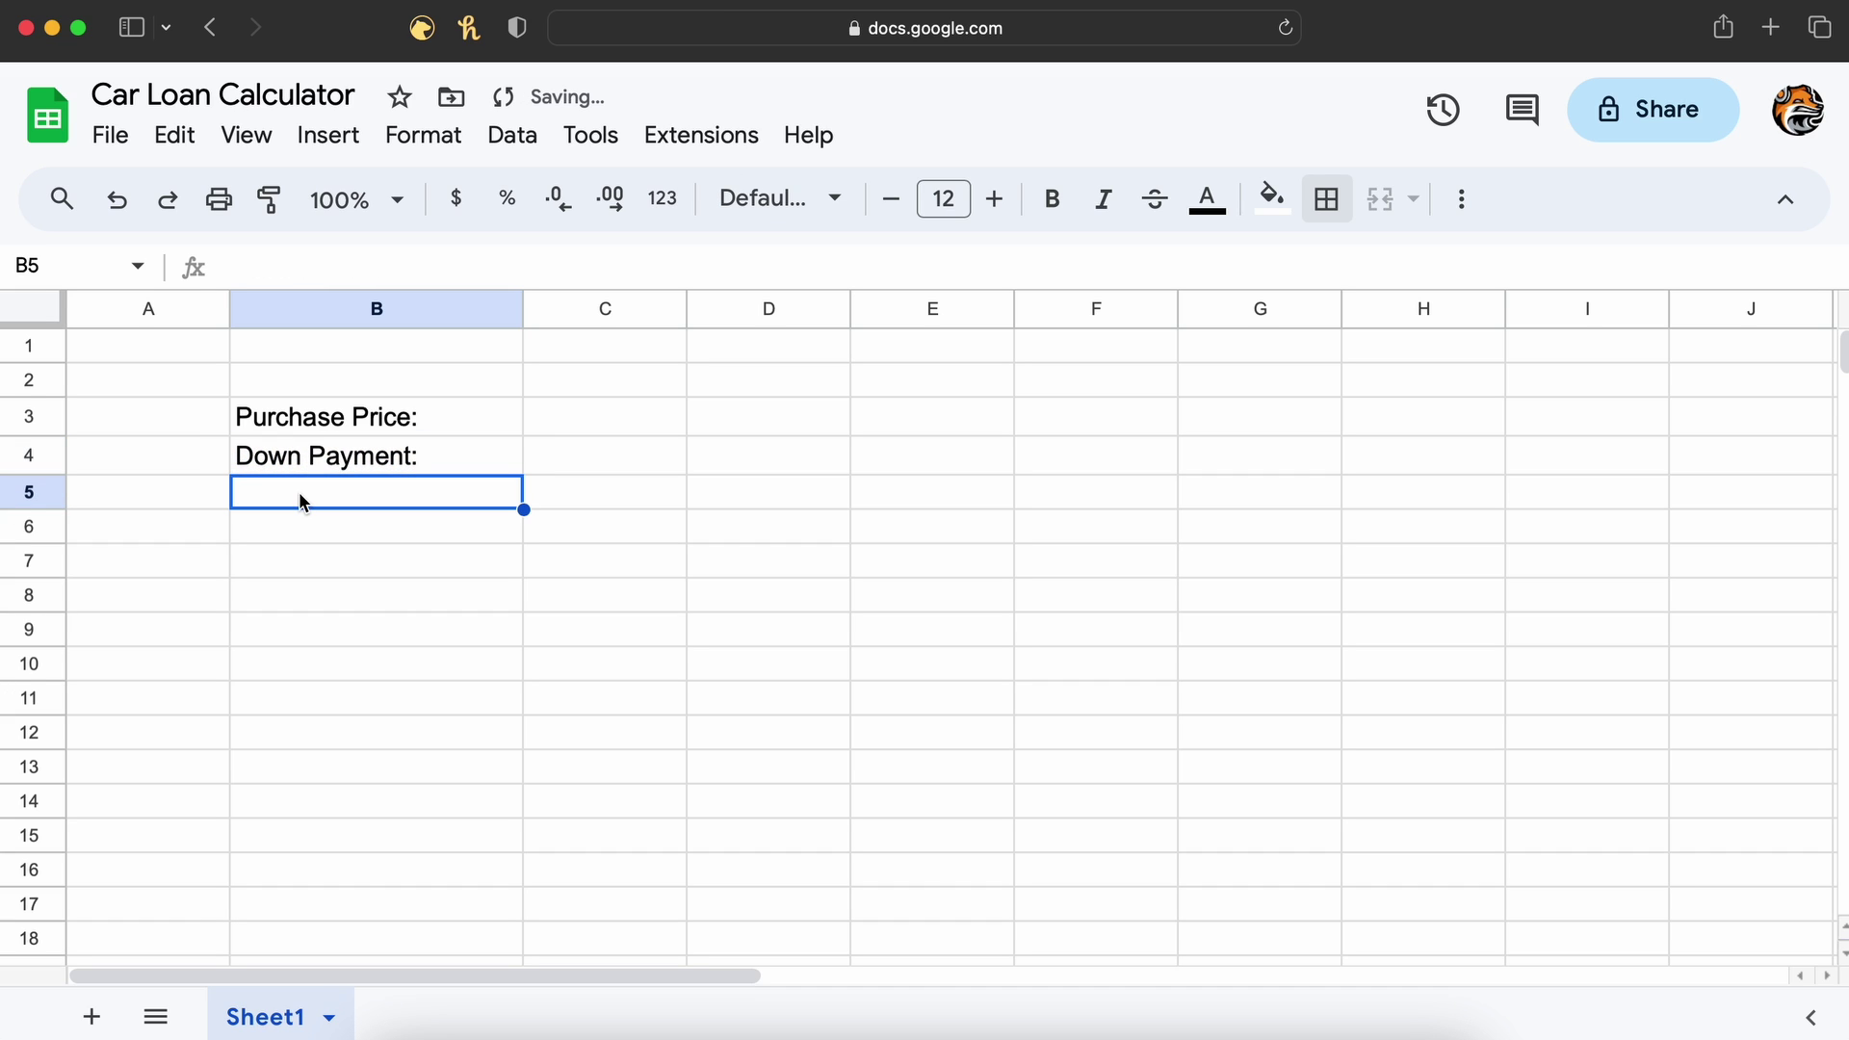
- Add 'Trade-In Value:' in B5 and a bold 'Amount Financed:' label in B6
type("Trade-I")
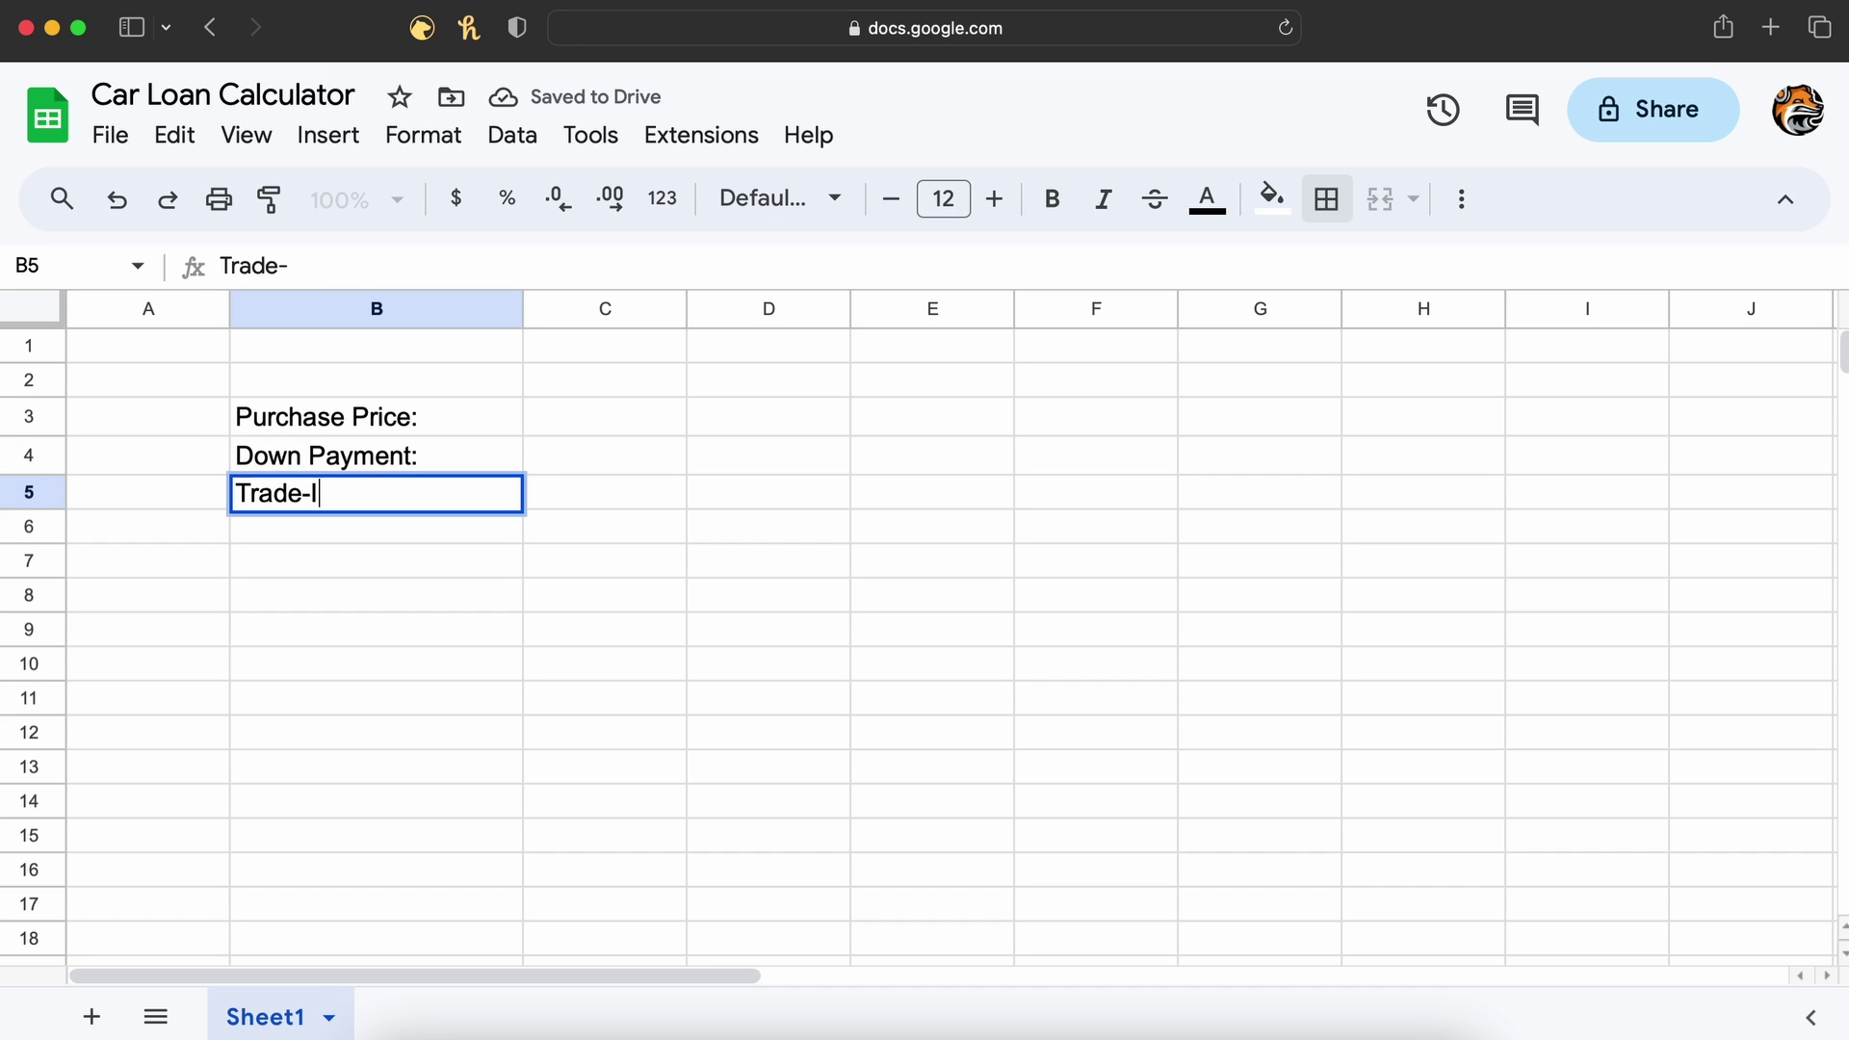
type("n Value:")
key("Return")
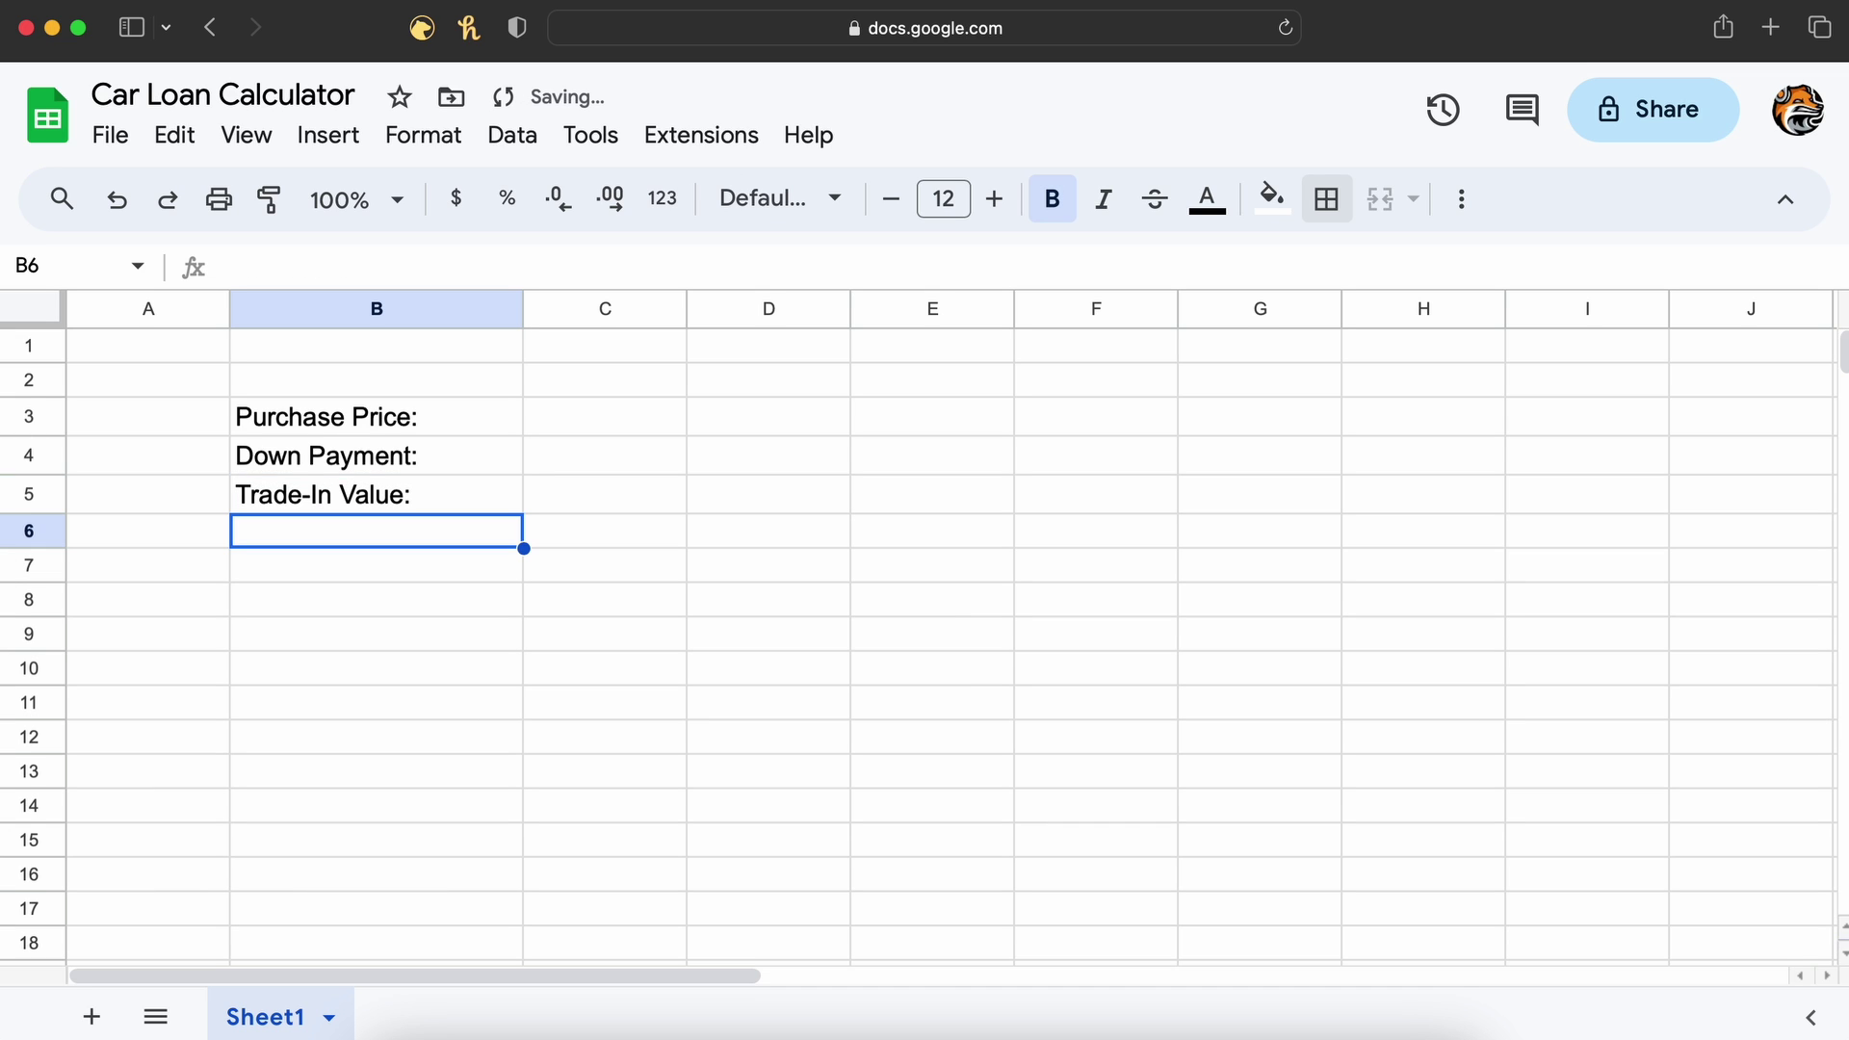
type("Am")
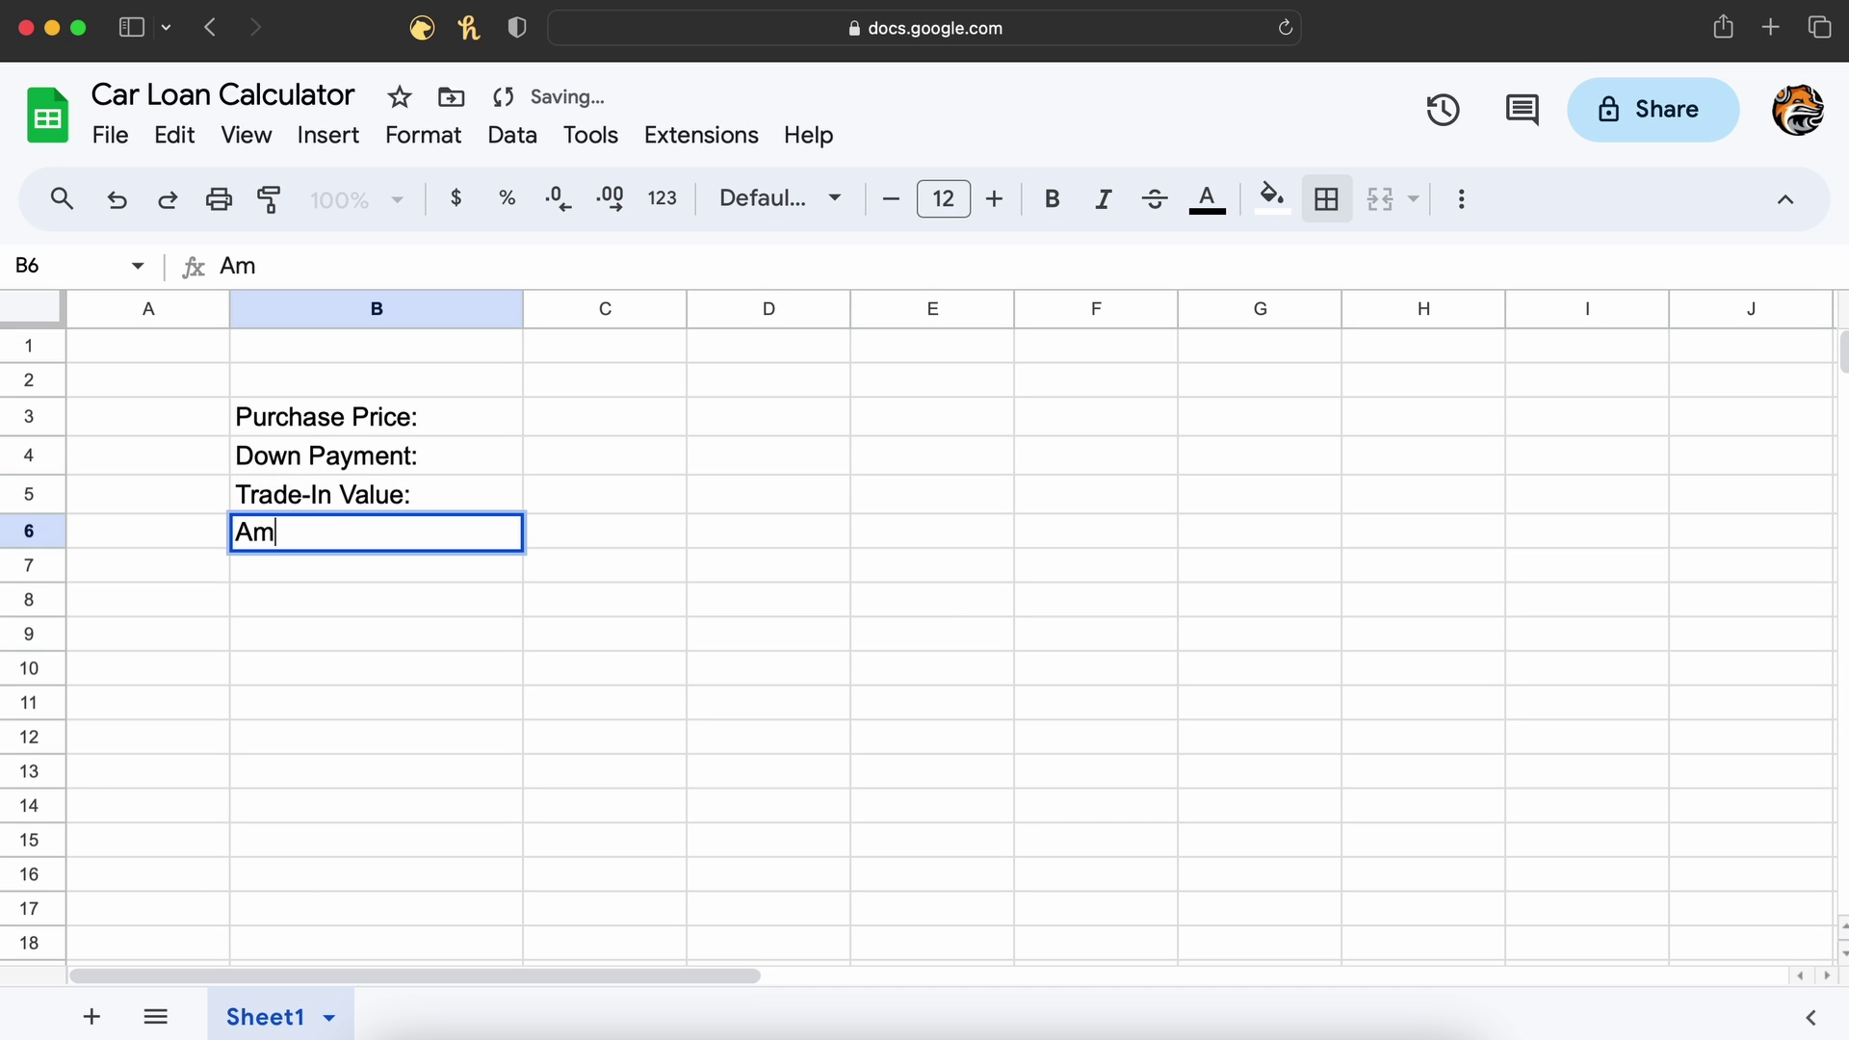
type("ount Financed:")
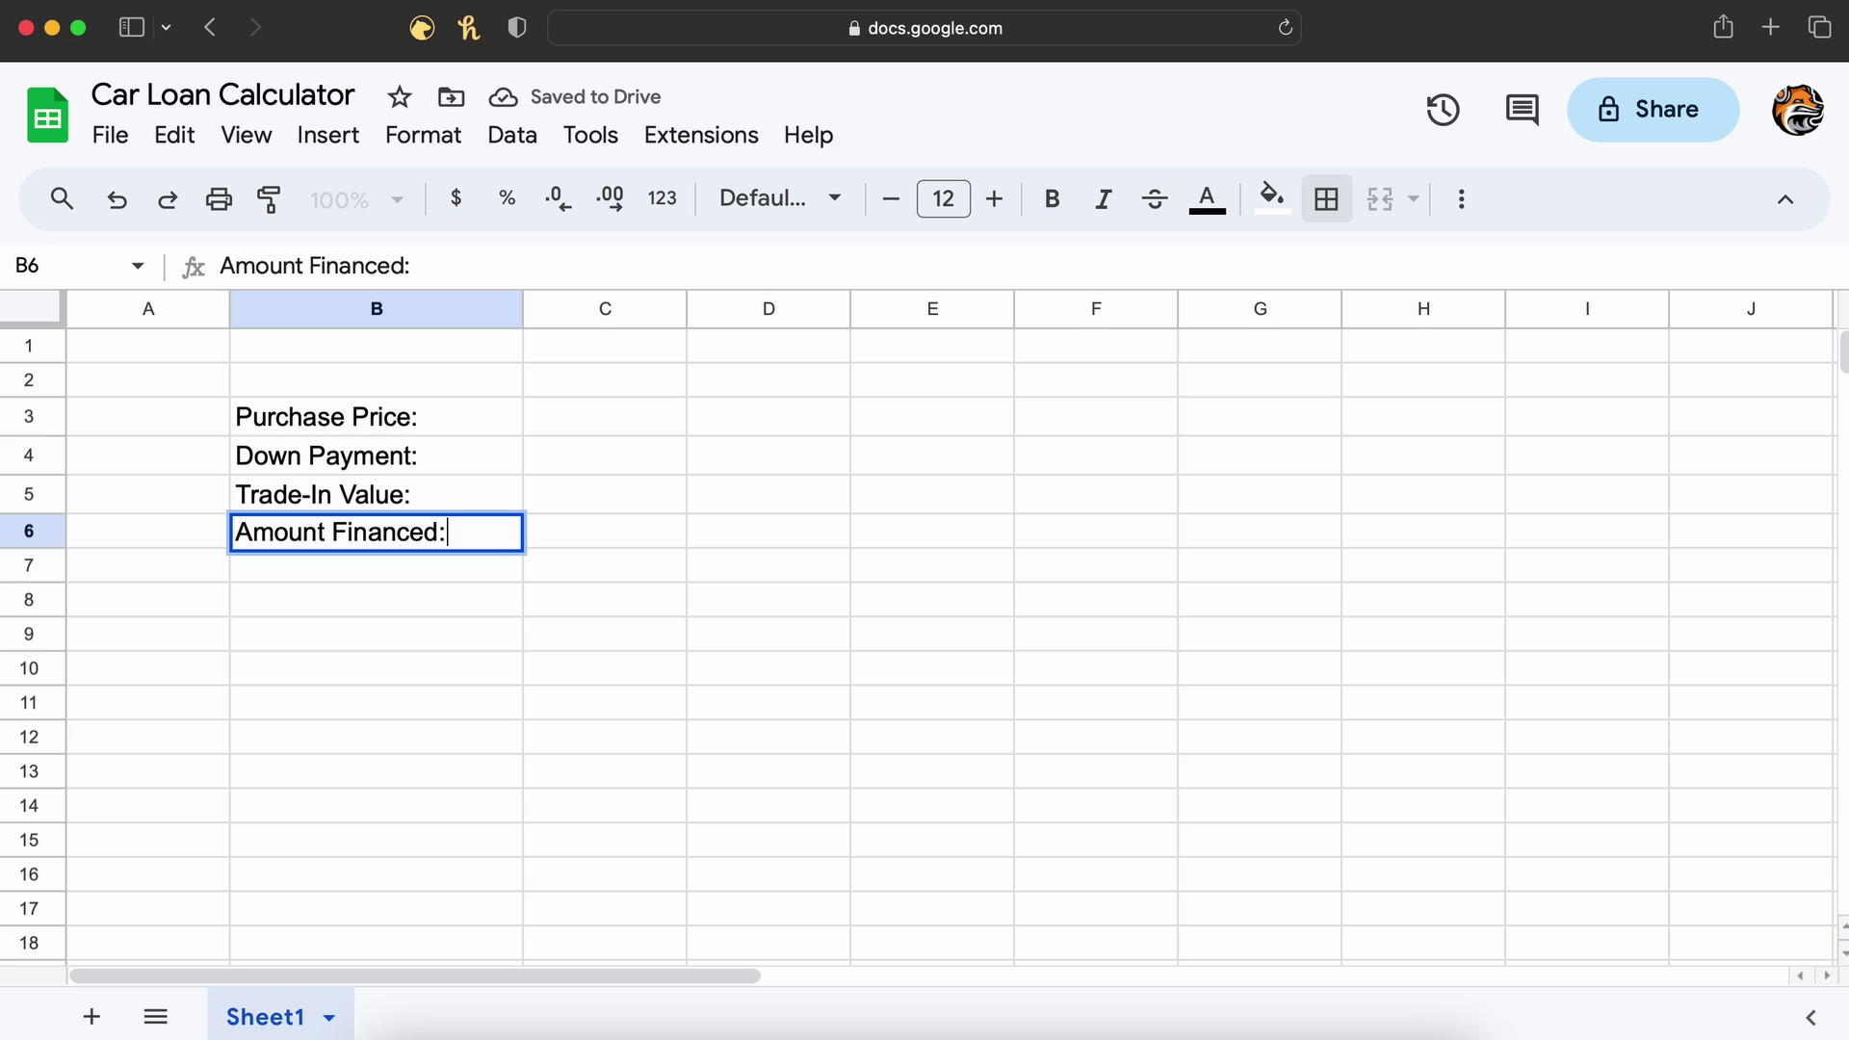
key("Return")
left_click(376, 533)
key("super+b")
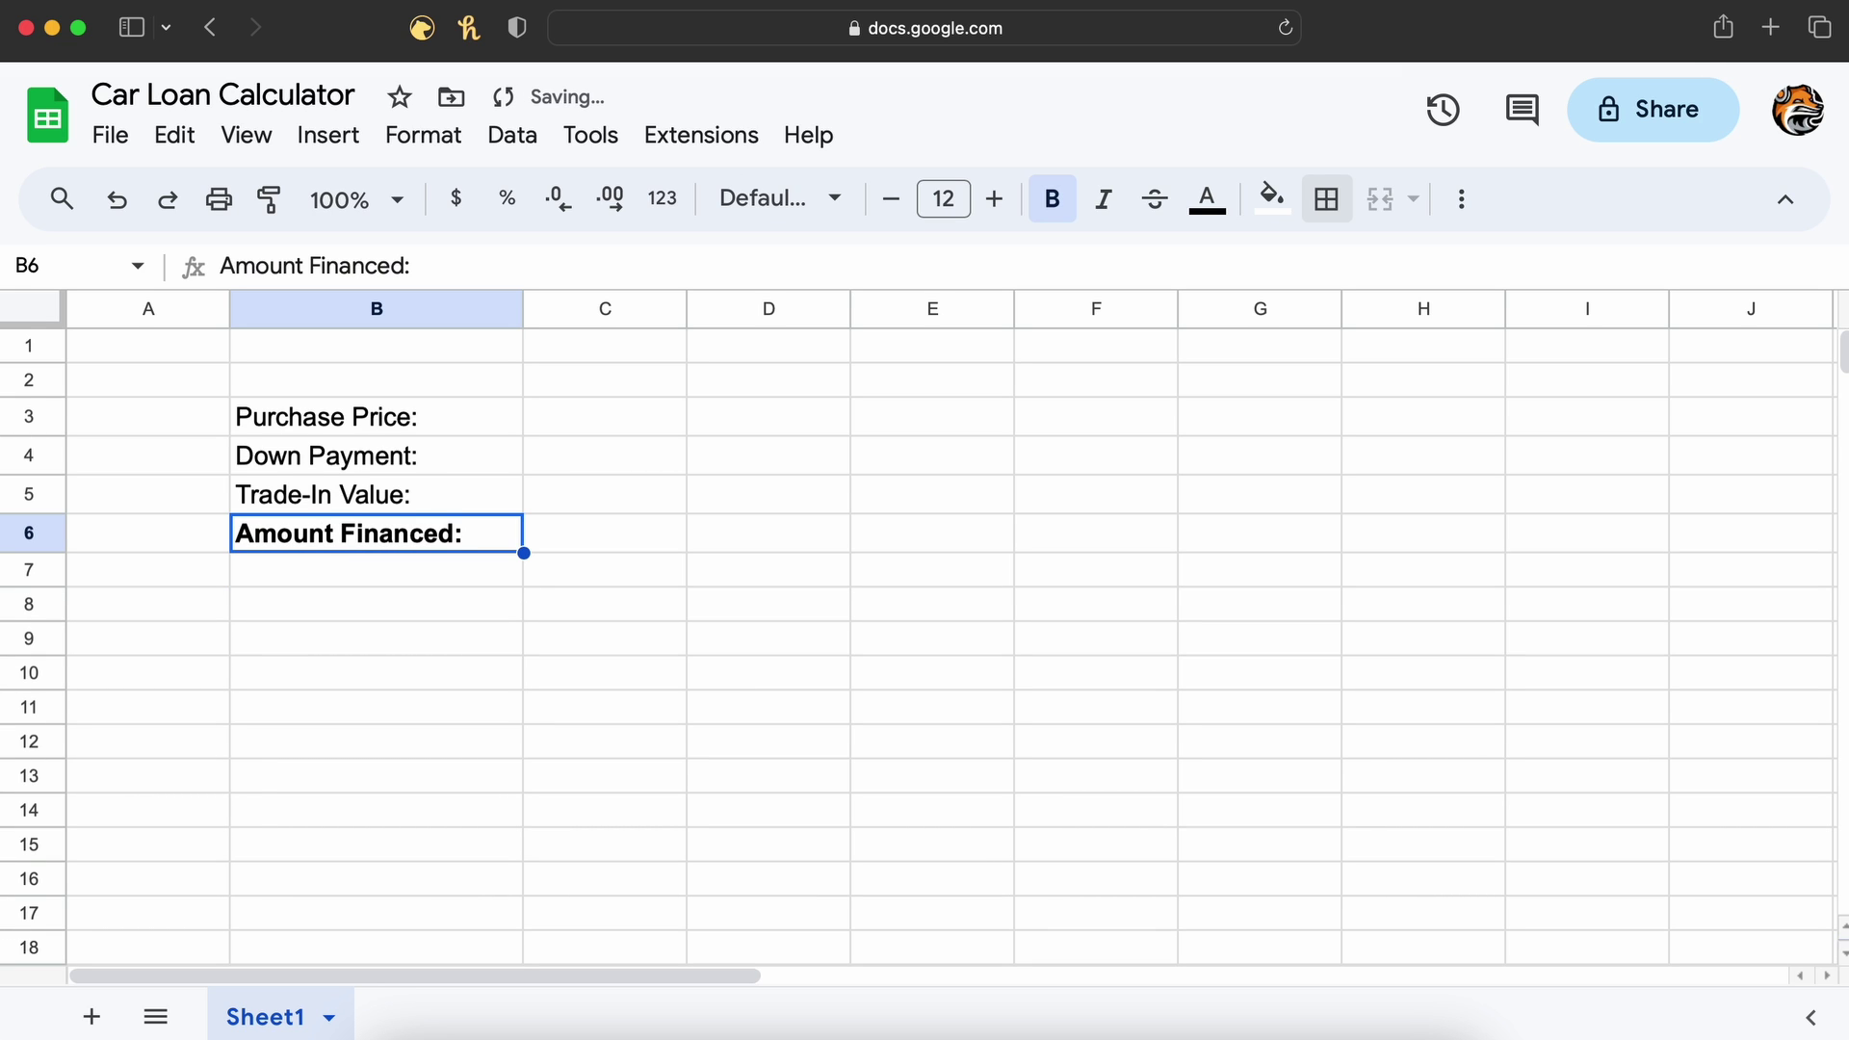
left_click(376, 569)
left_click(375, 533)
- Make C6 compute the amount financed with =C3-SUM(C4:C5)
left_click(605, 532)
type("=")
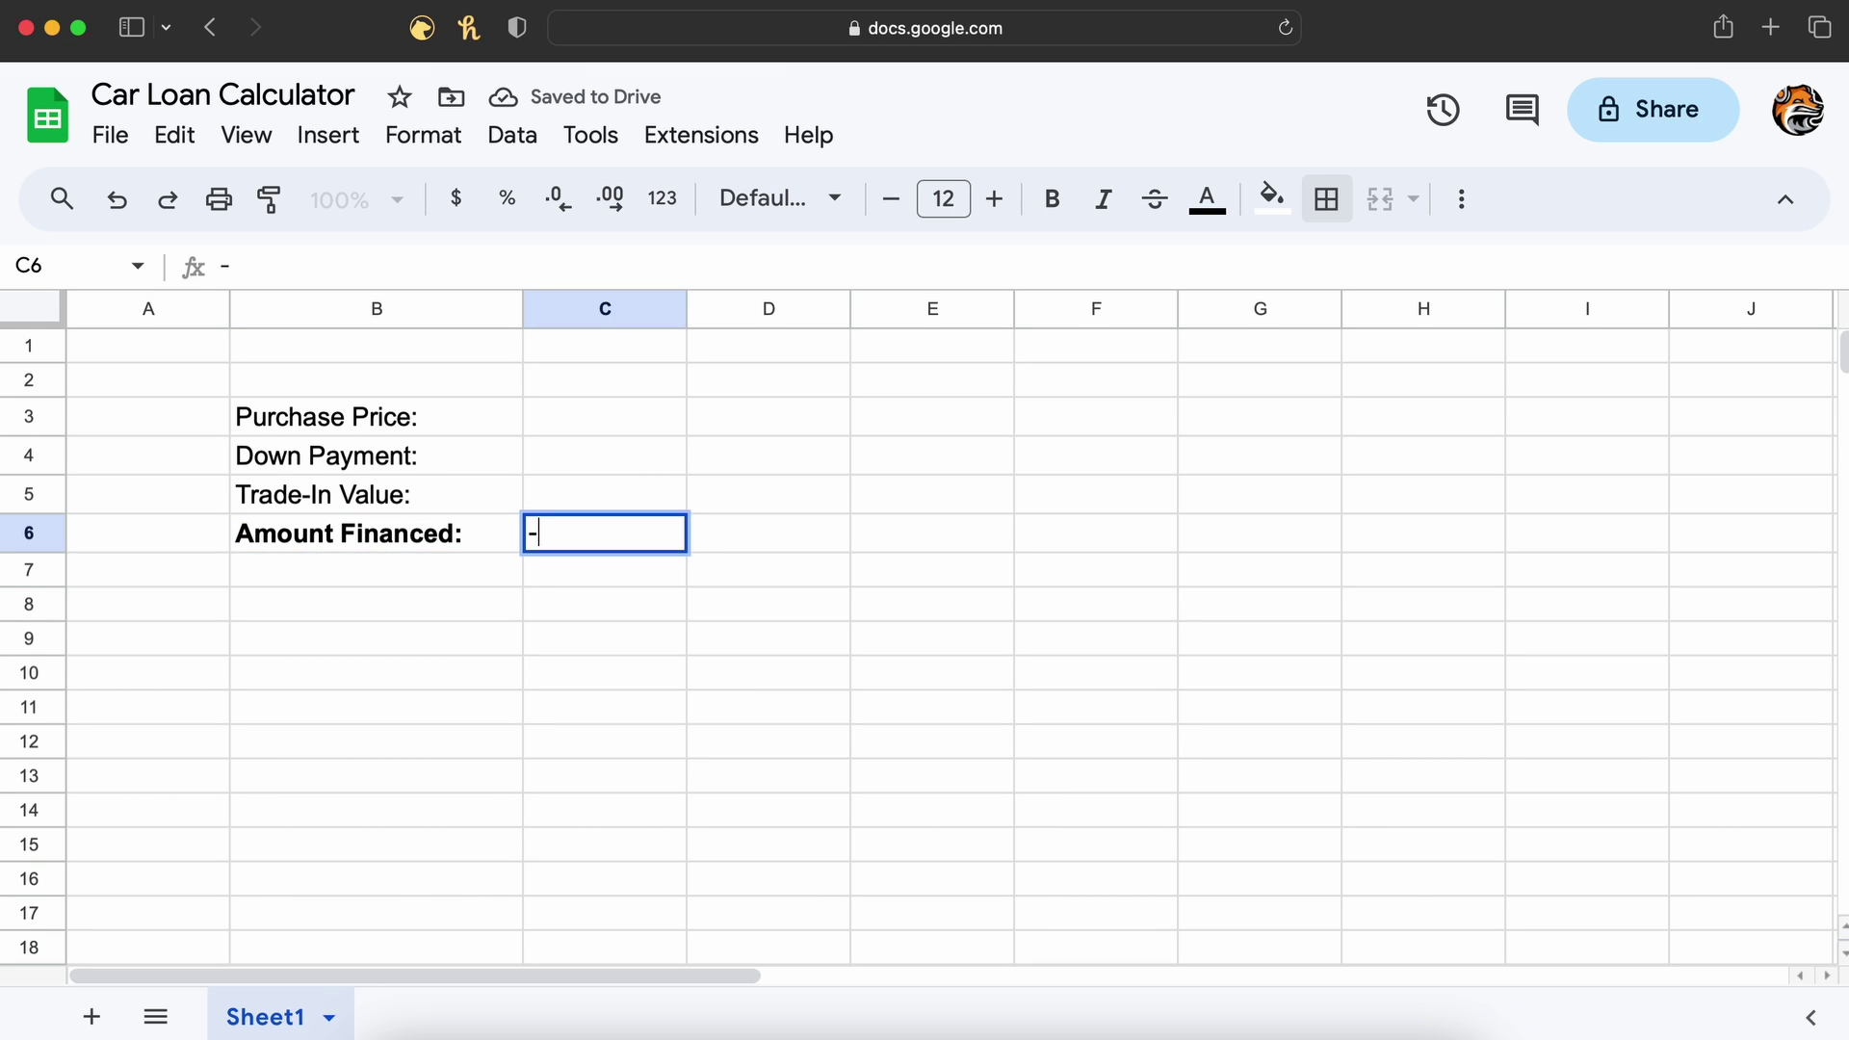
key("Up")
key("Up")
key("Up")
type("-SUM)")
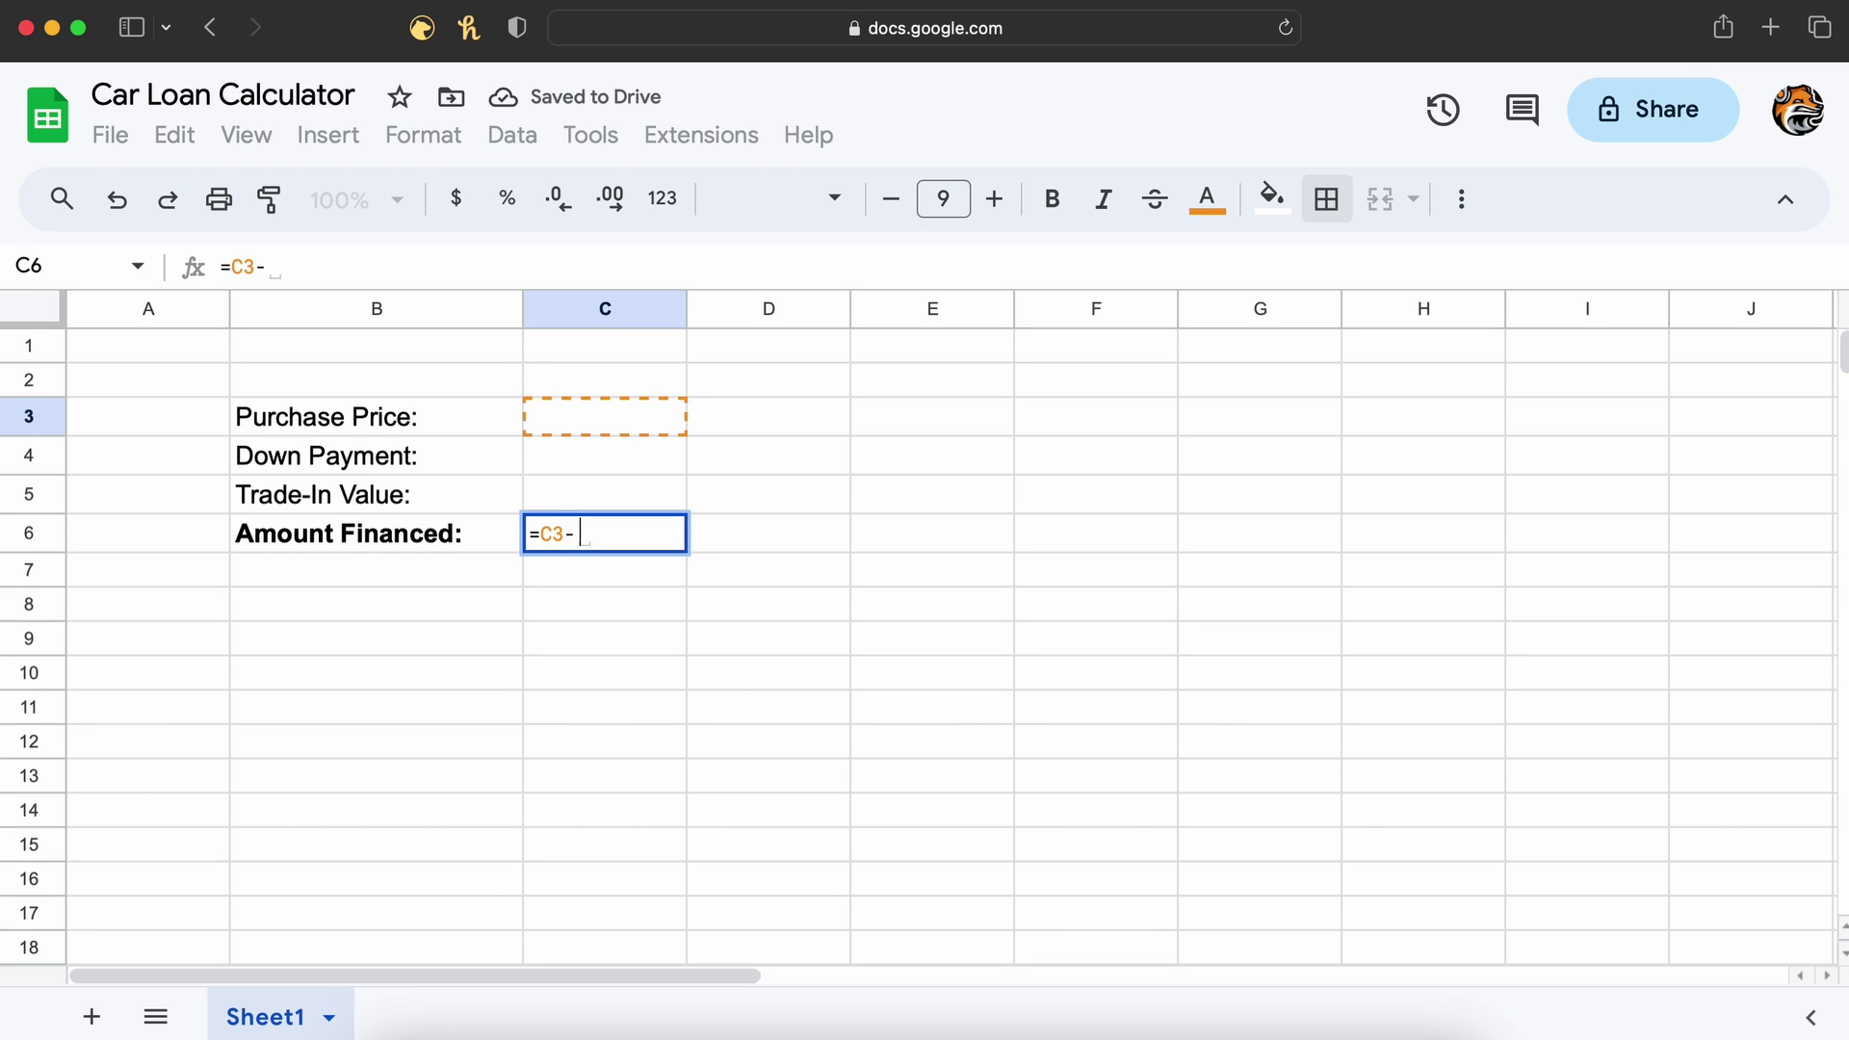
key("BackSpace")
type("(")
key("Up")
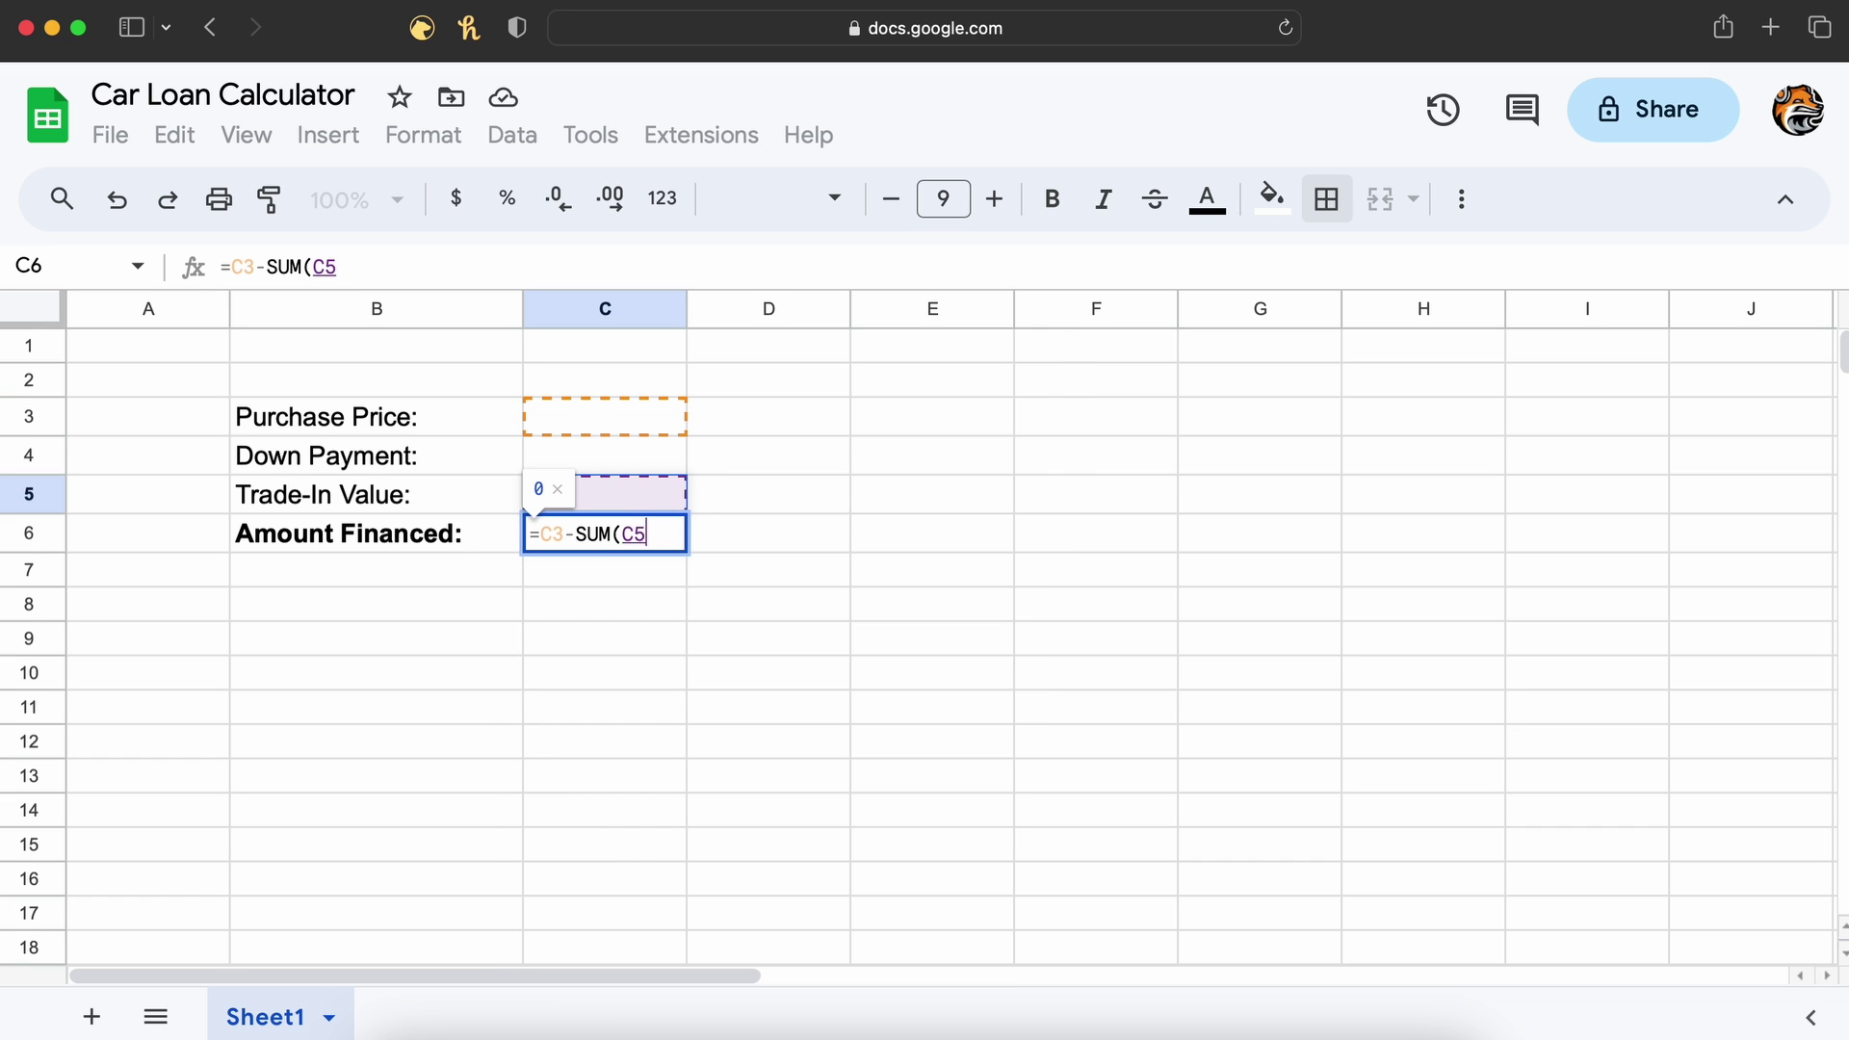
key("shift+Up")
type(")")
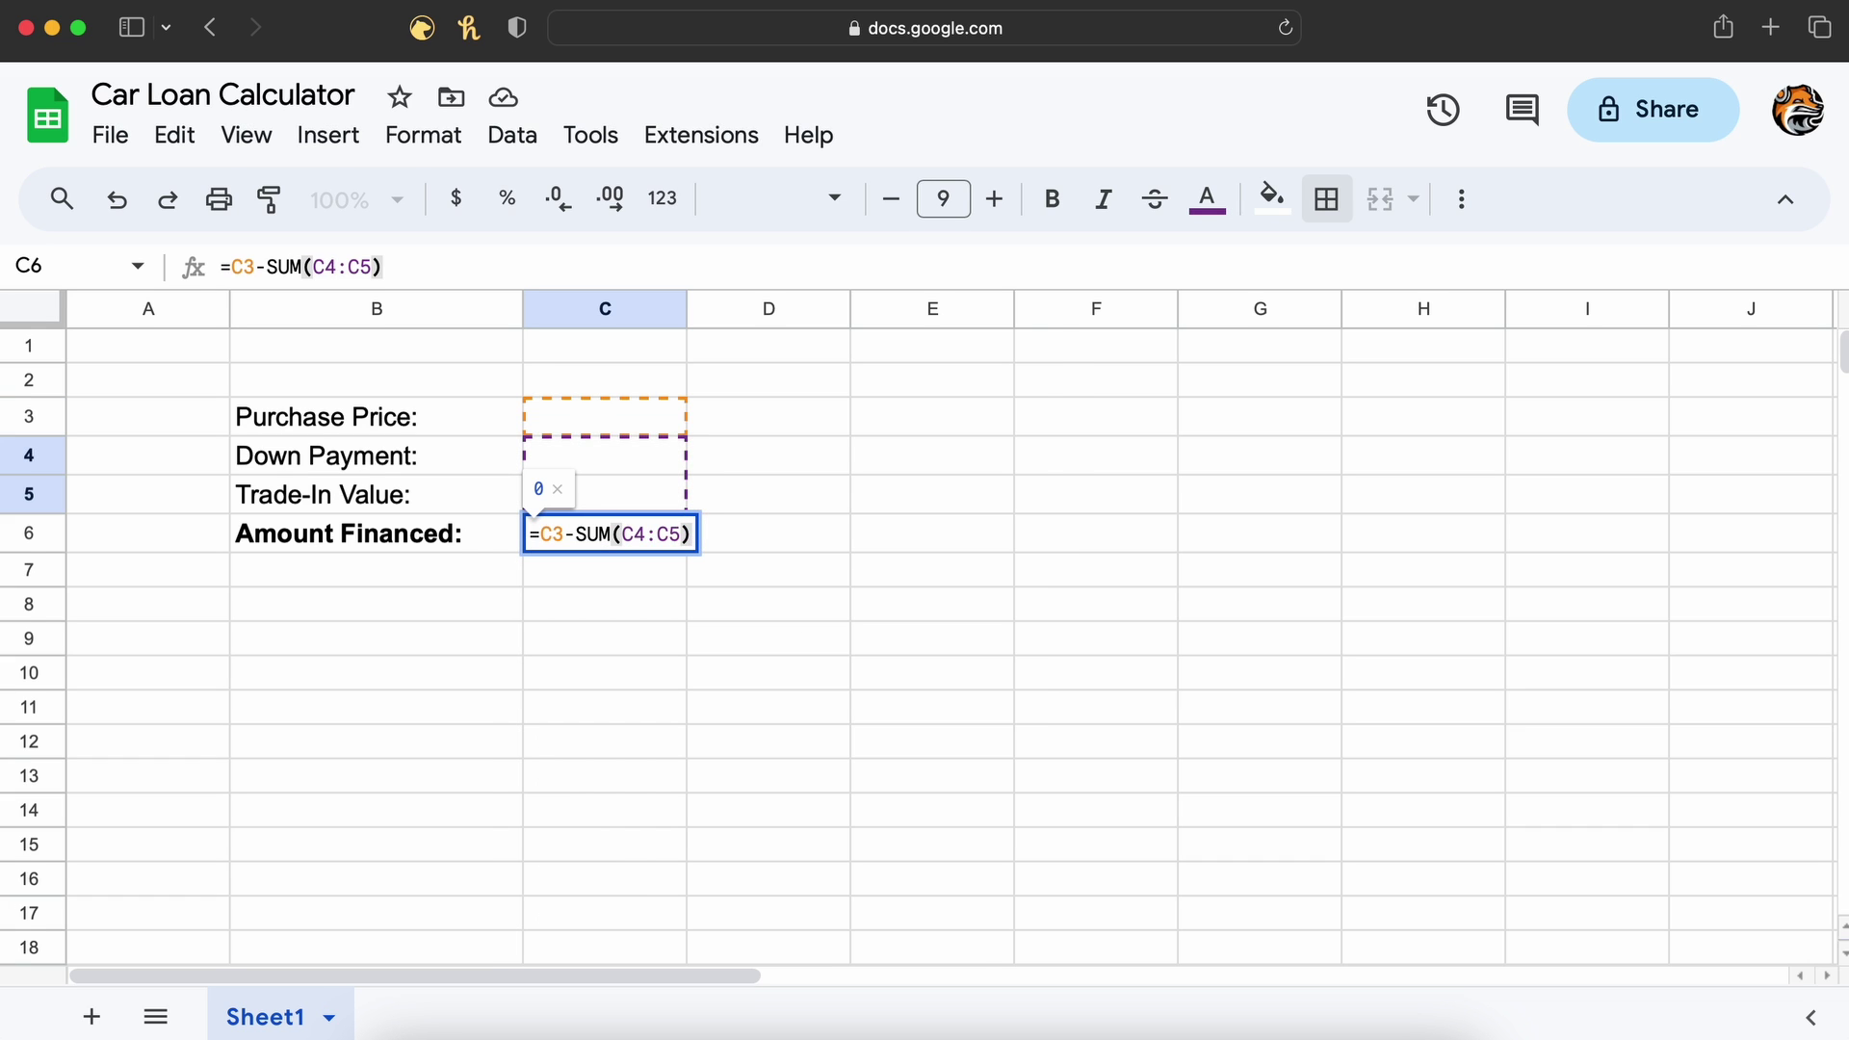
key("Return")
left_click_drag(572, 419, 574, 535)
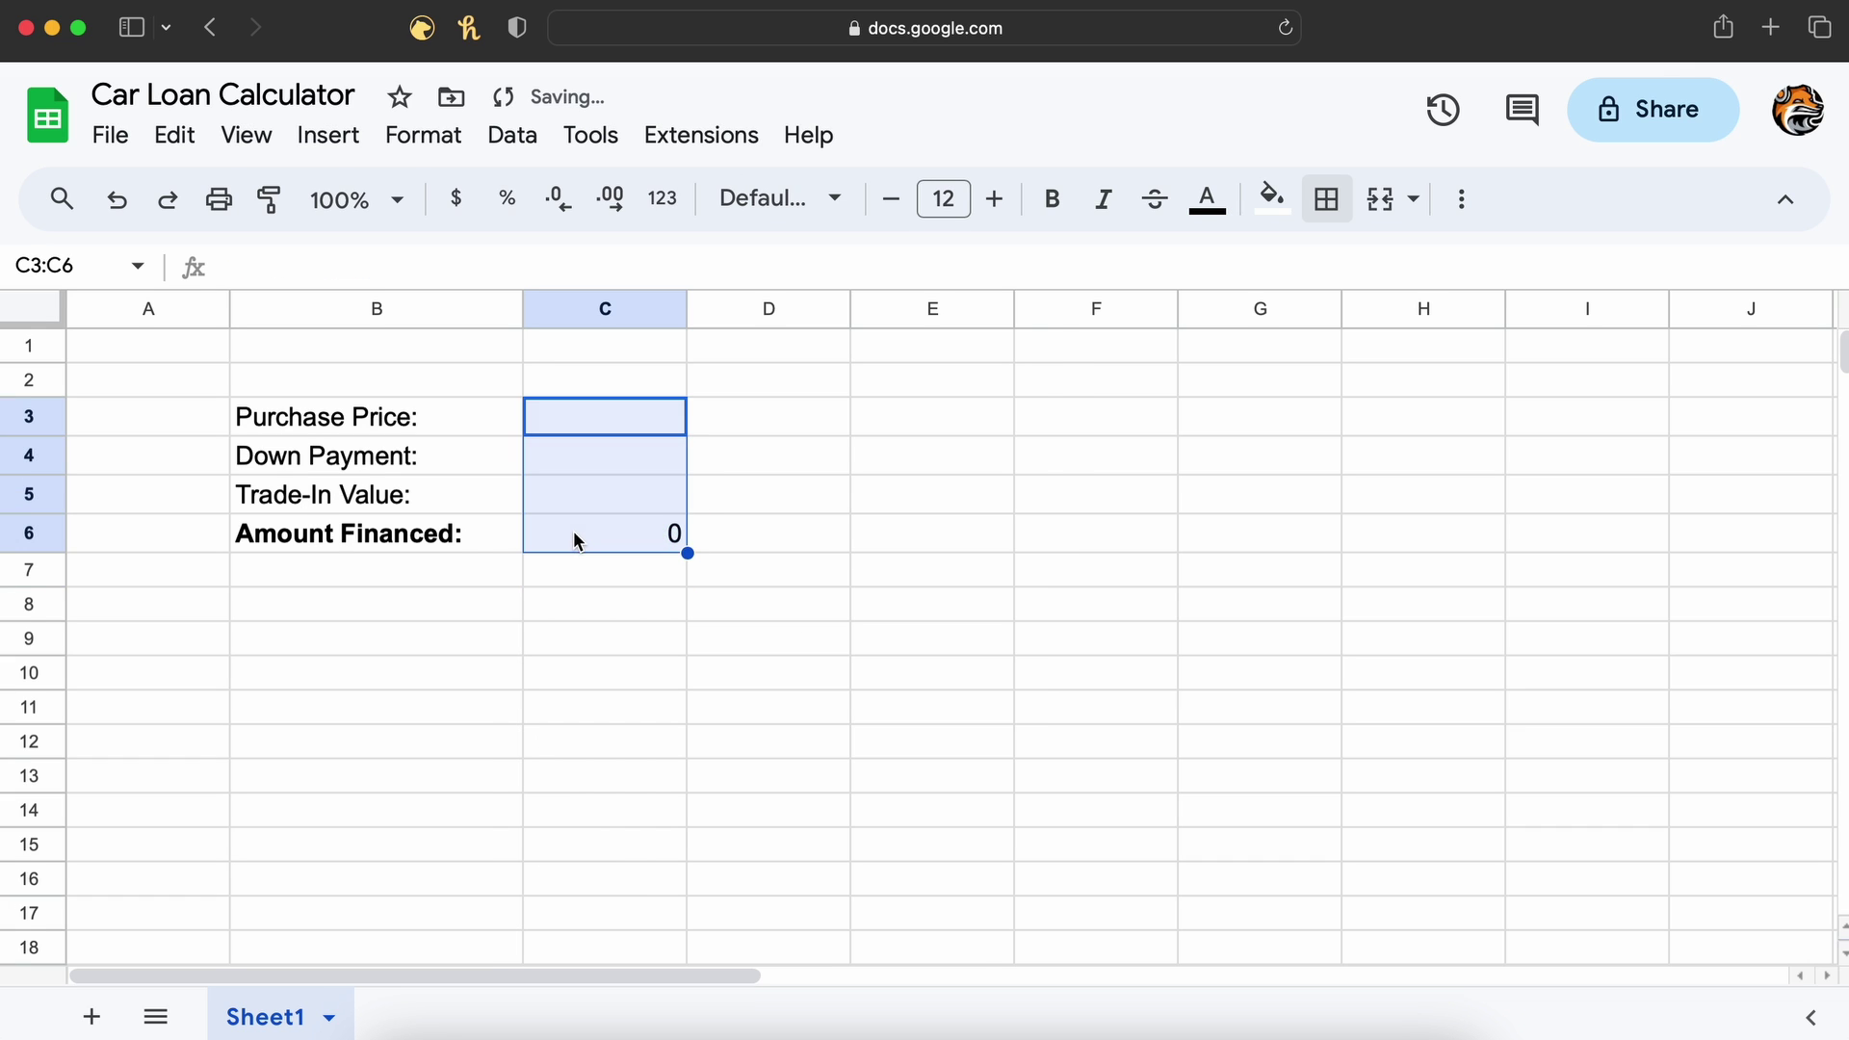
- Add 'Interest Rate' in B7 and 'Length of Loan [Years]:' in B8
left_click(480, 562)
type("Interest Rate")
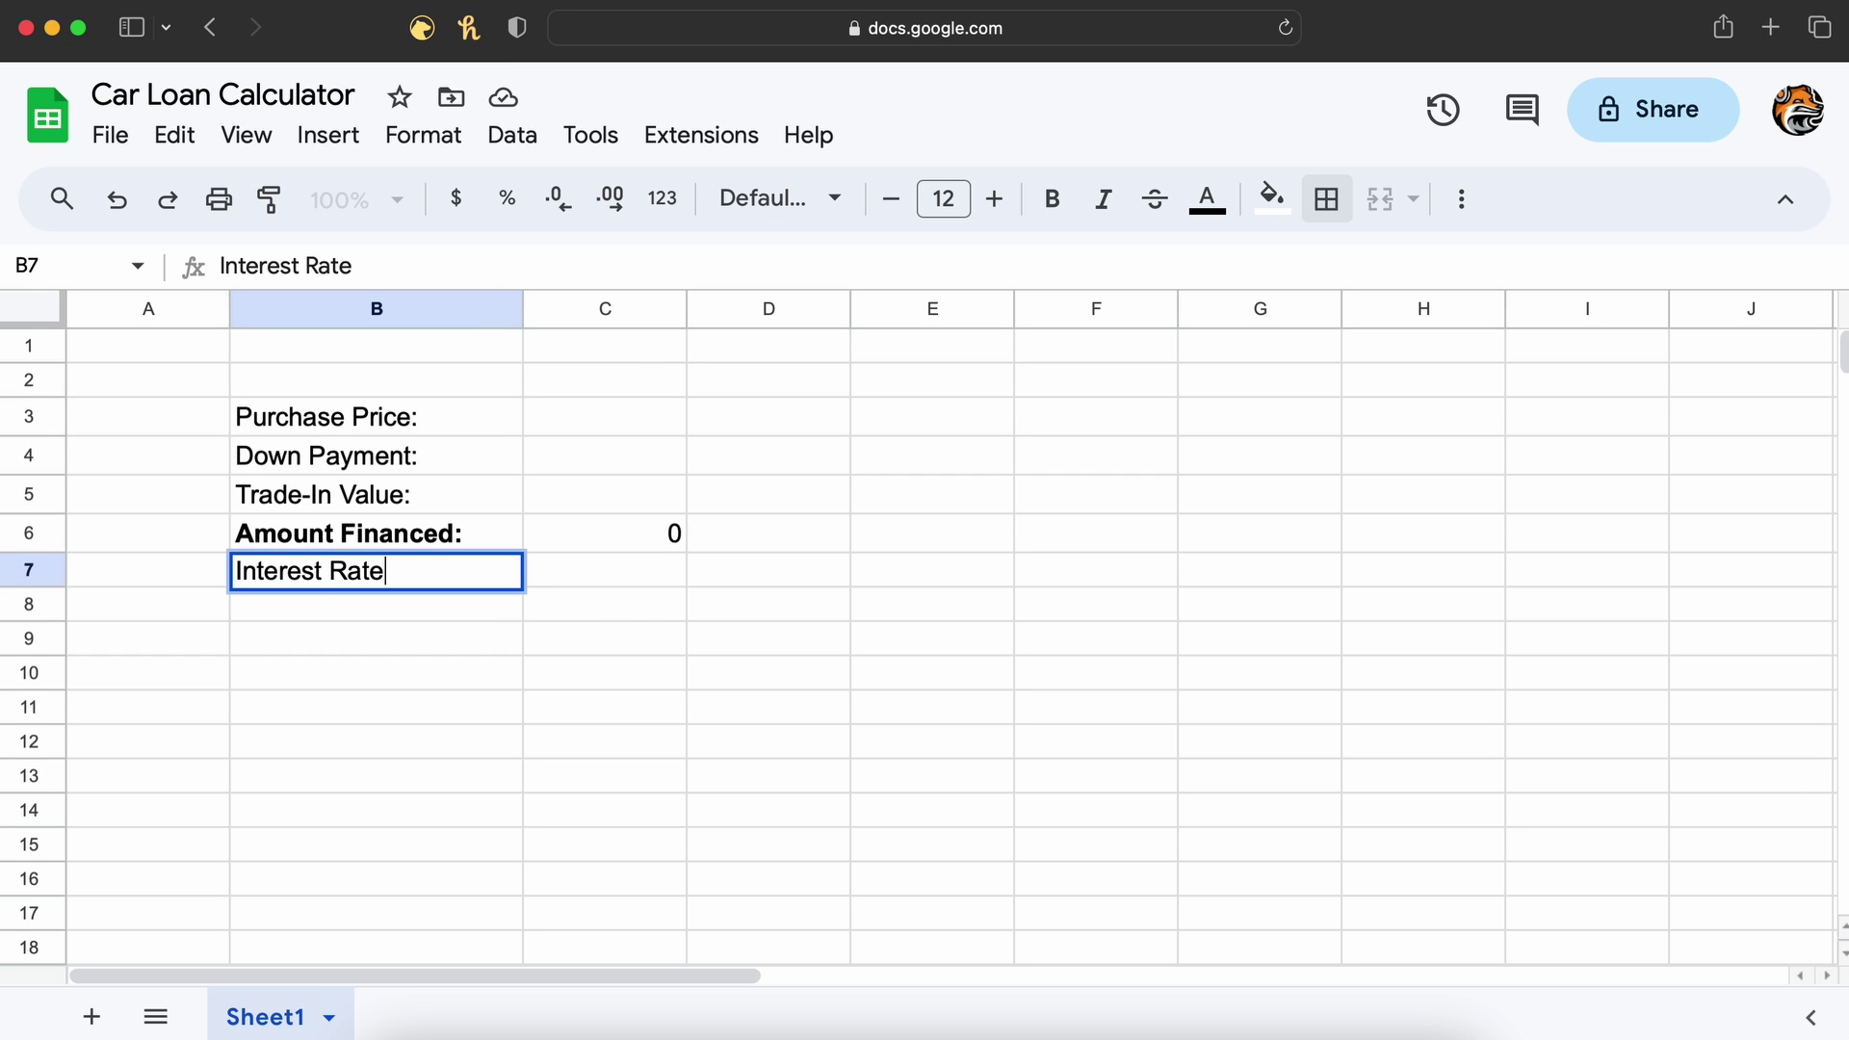
key("Tab")
key("Return")
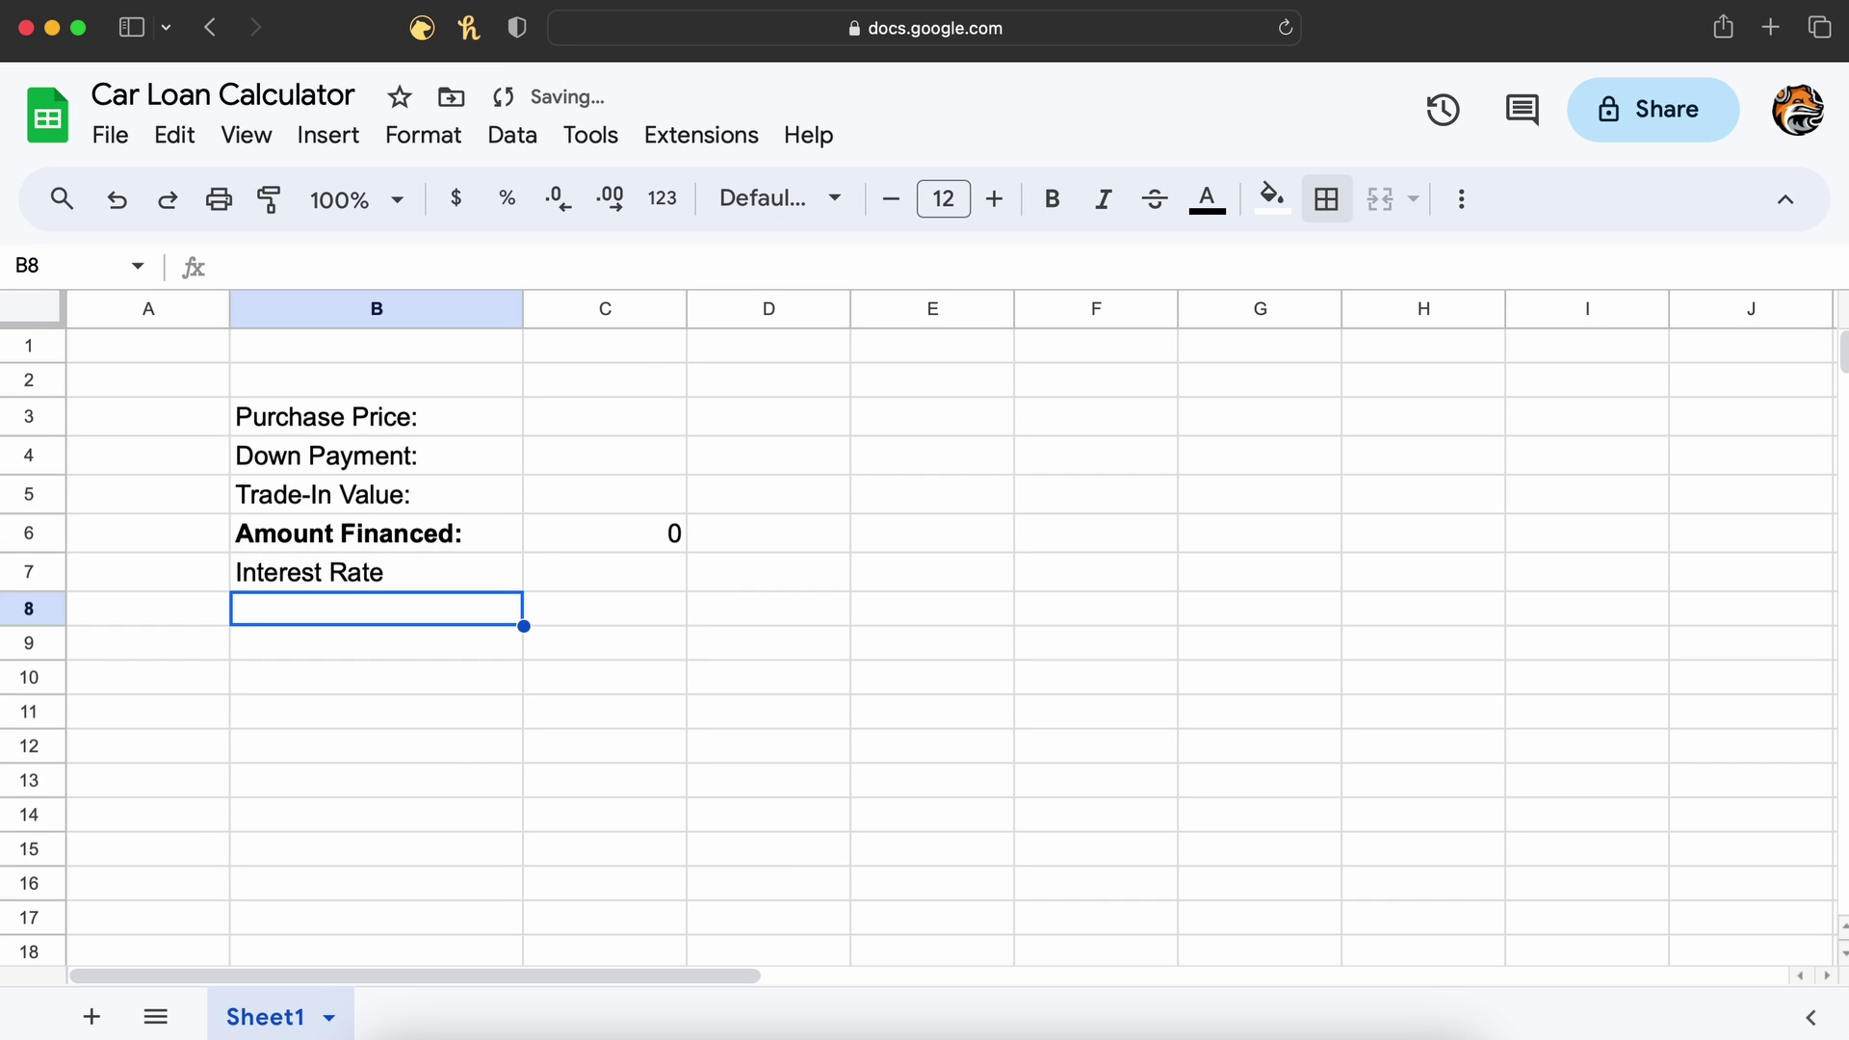
type("Len")
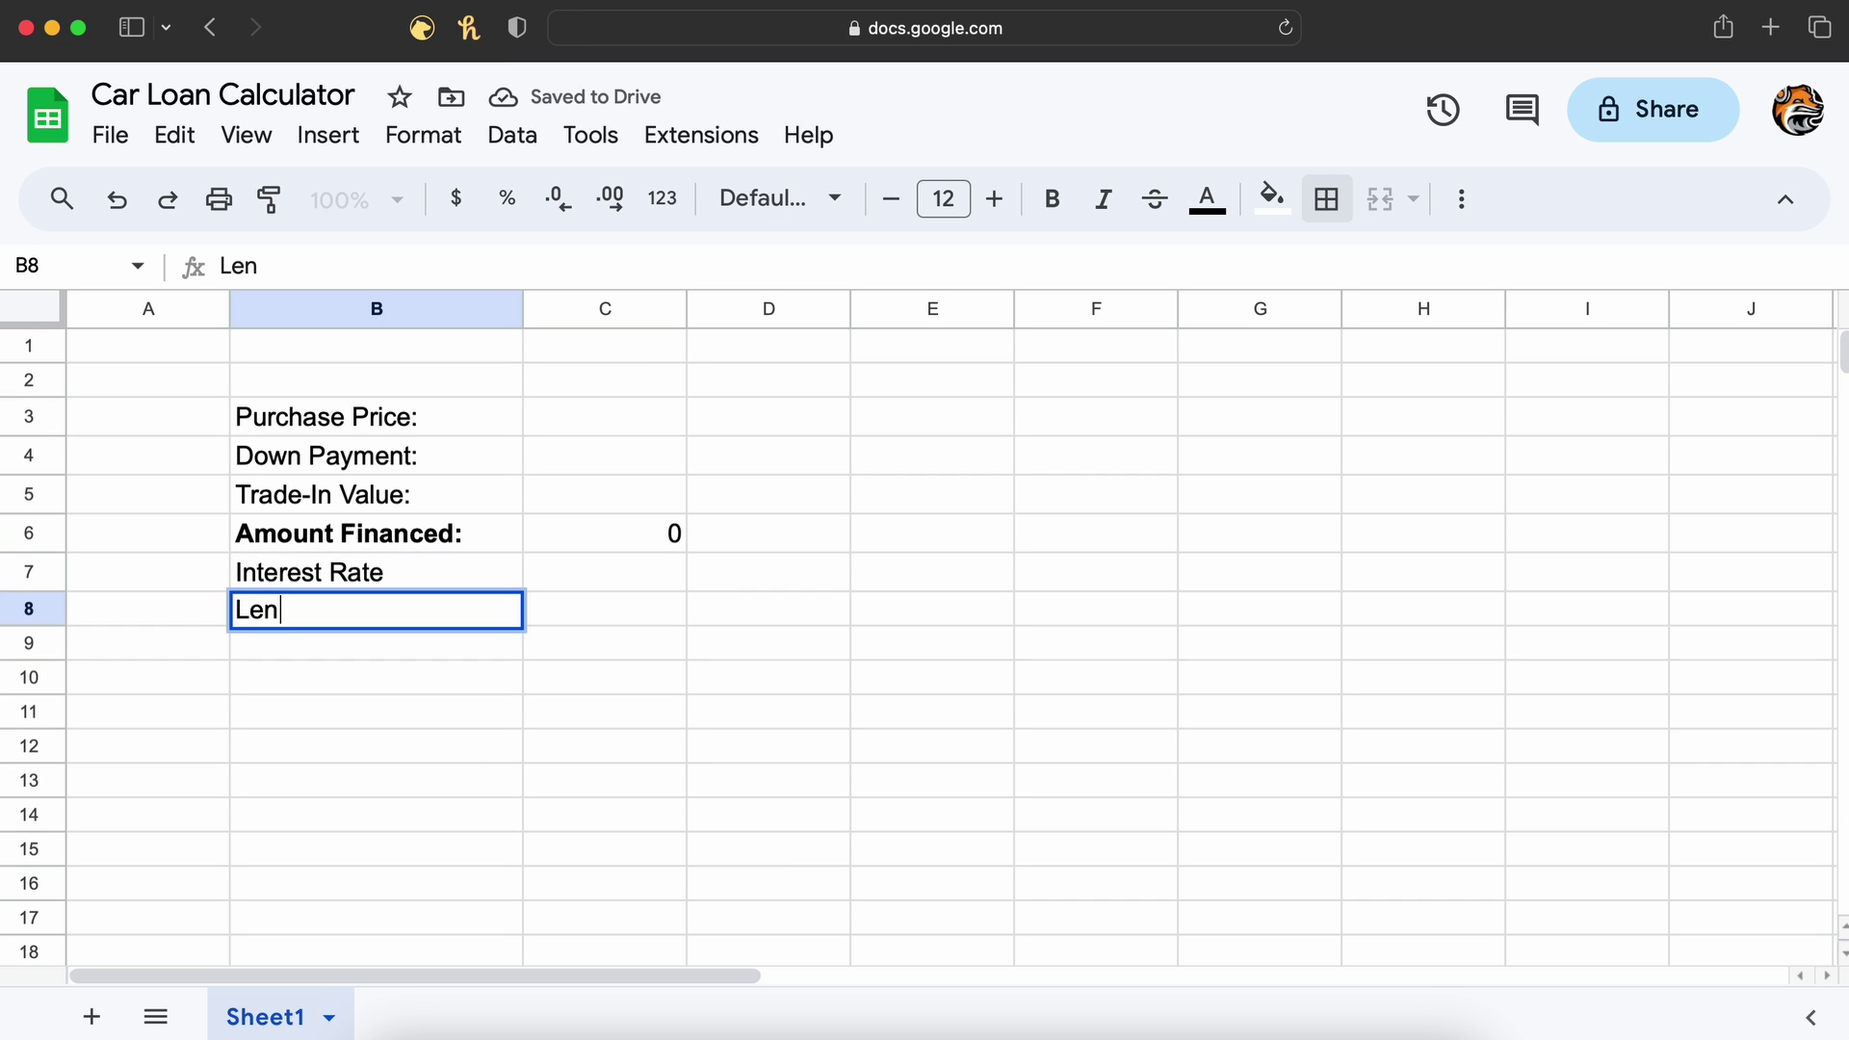
type("gth Of")
key("BackSpace")
key("BackSpace")
type("o")
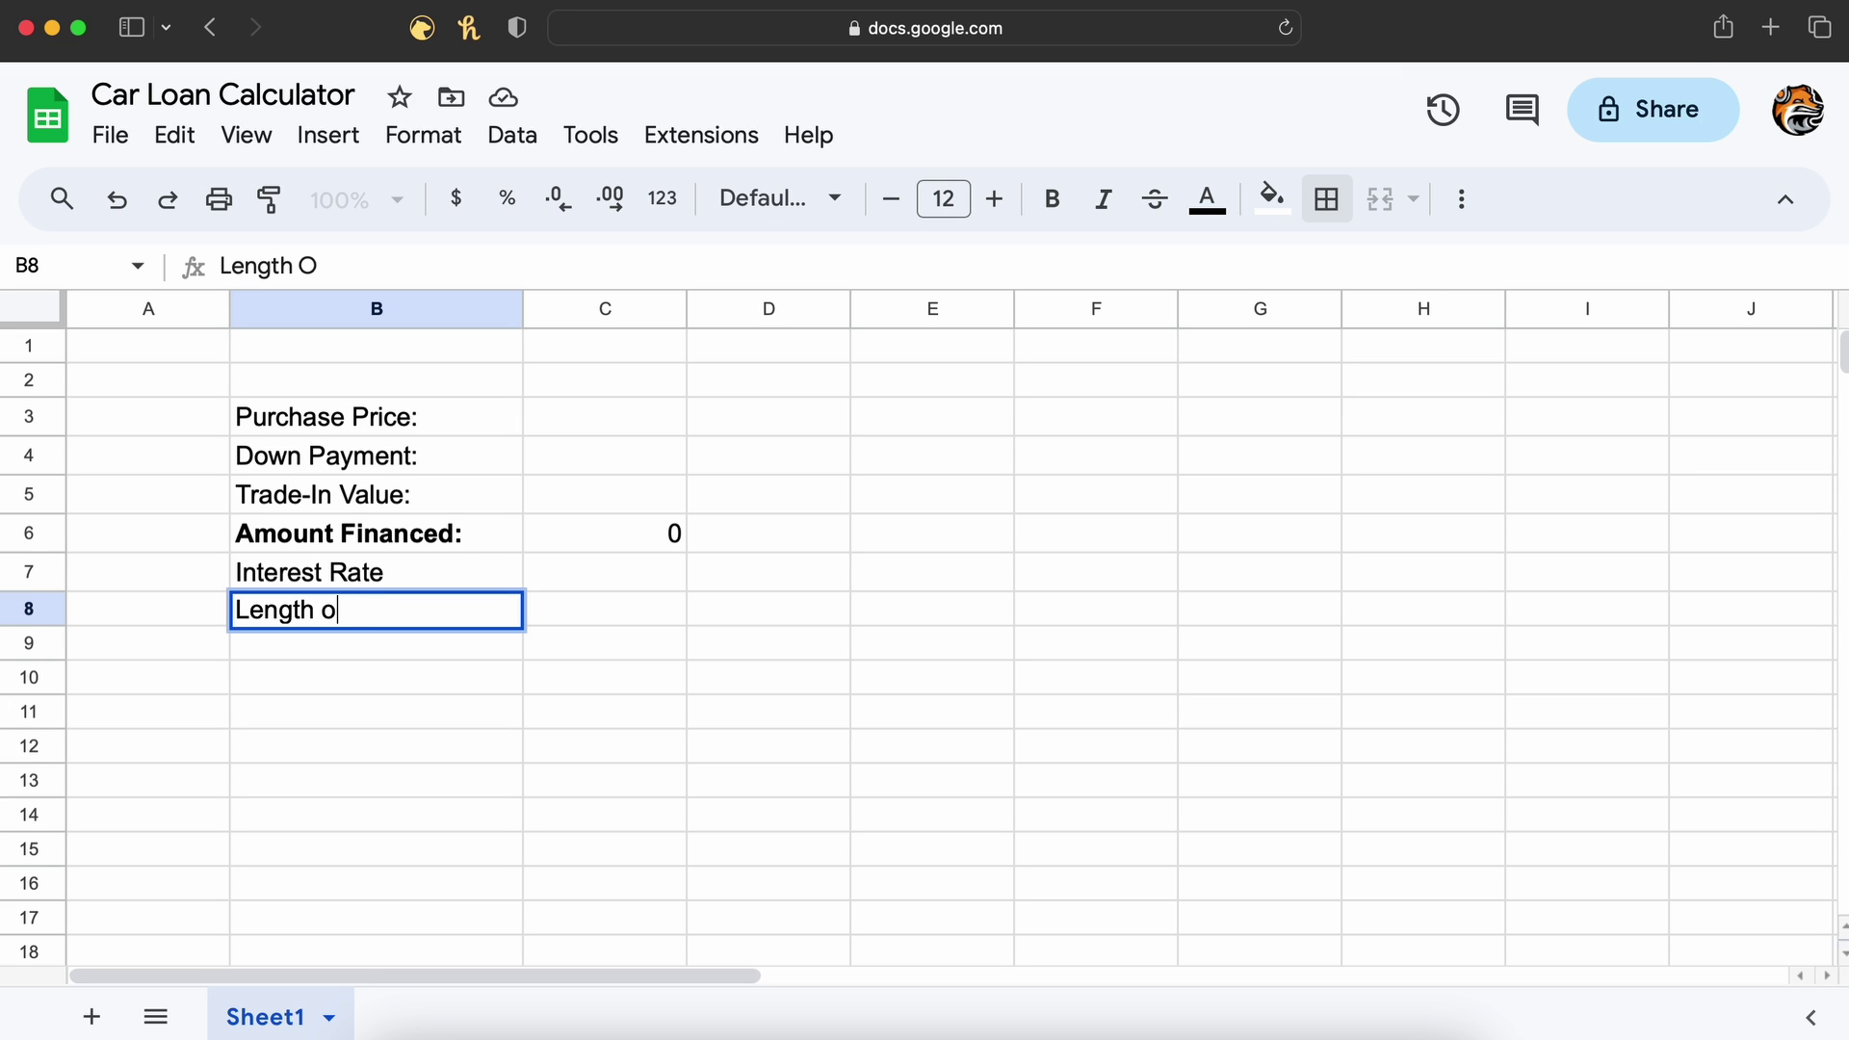
type("f Loan [")
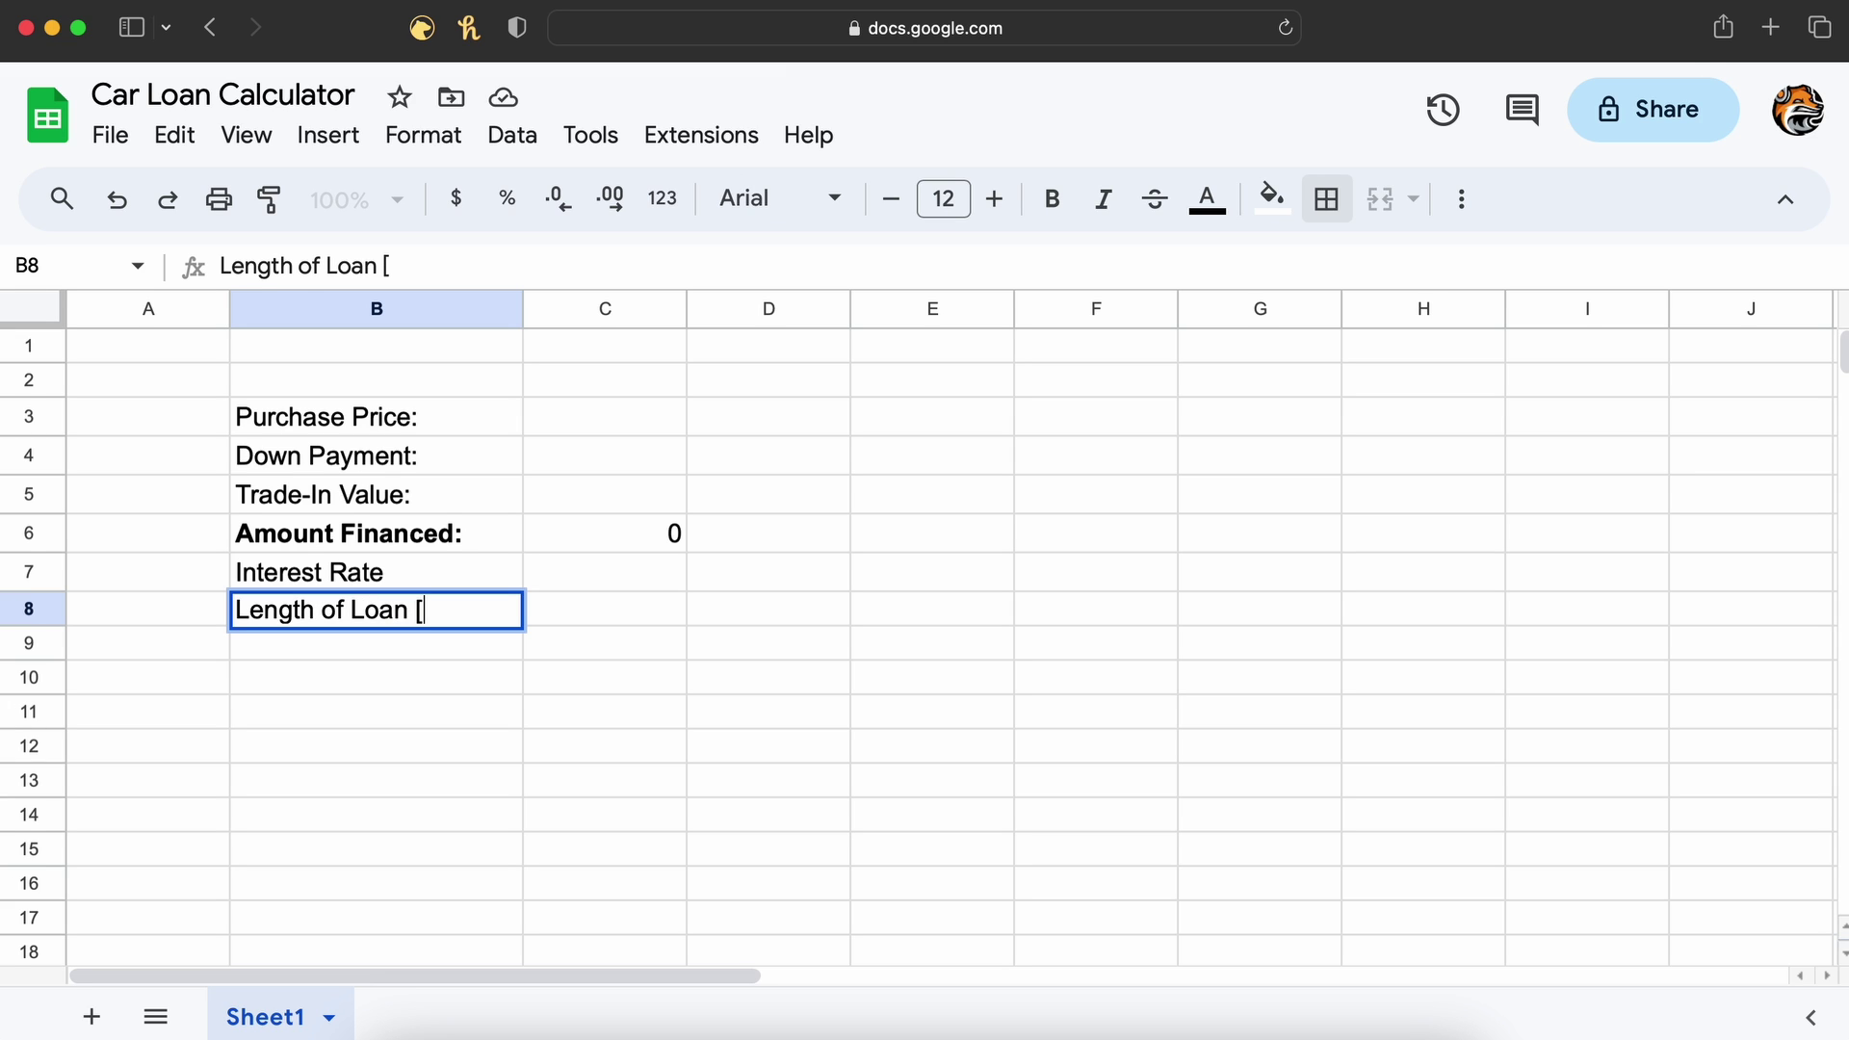
type("Years]:")
key("Tab")
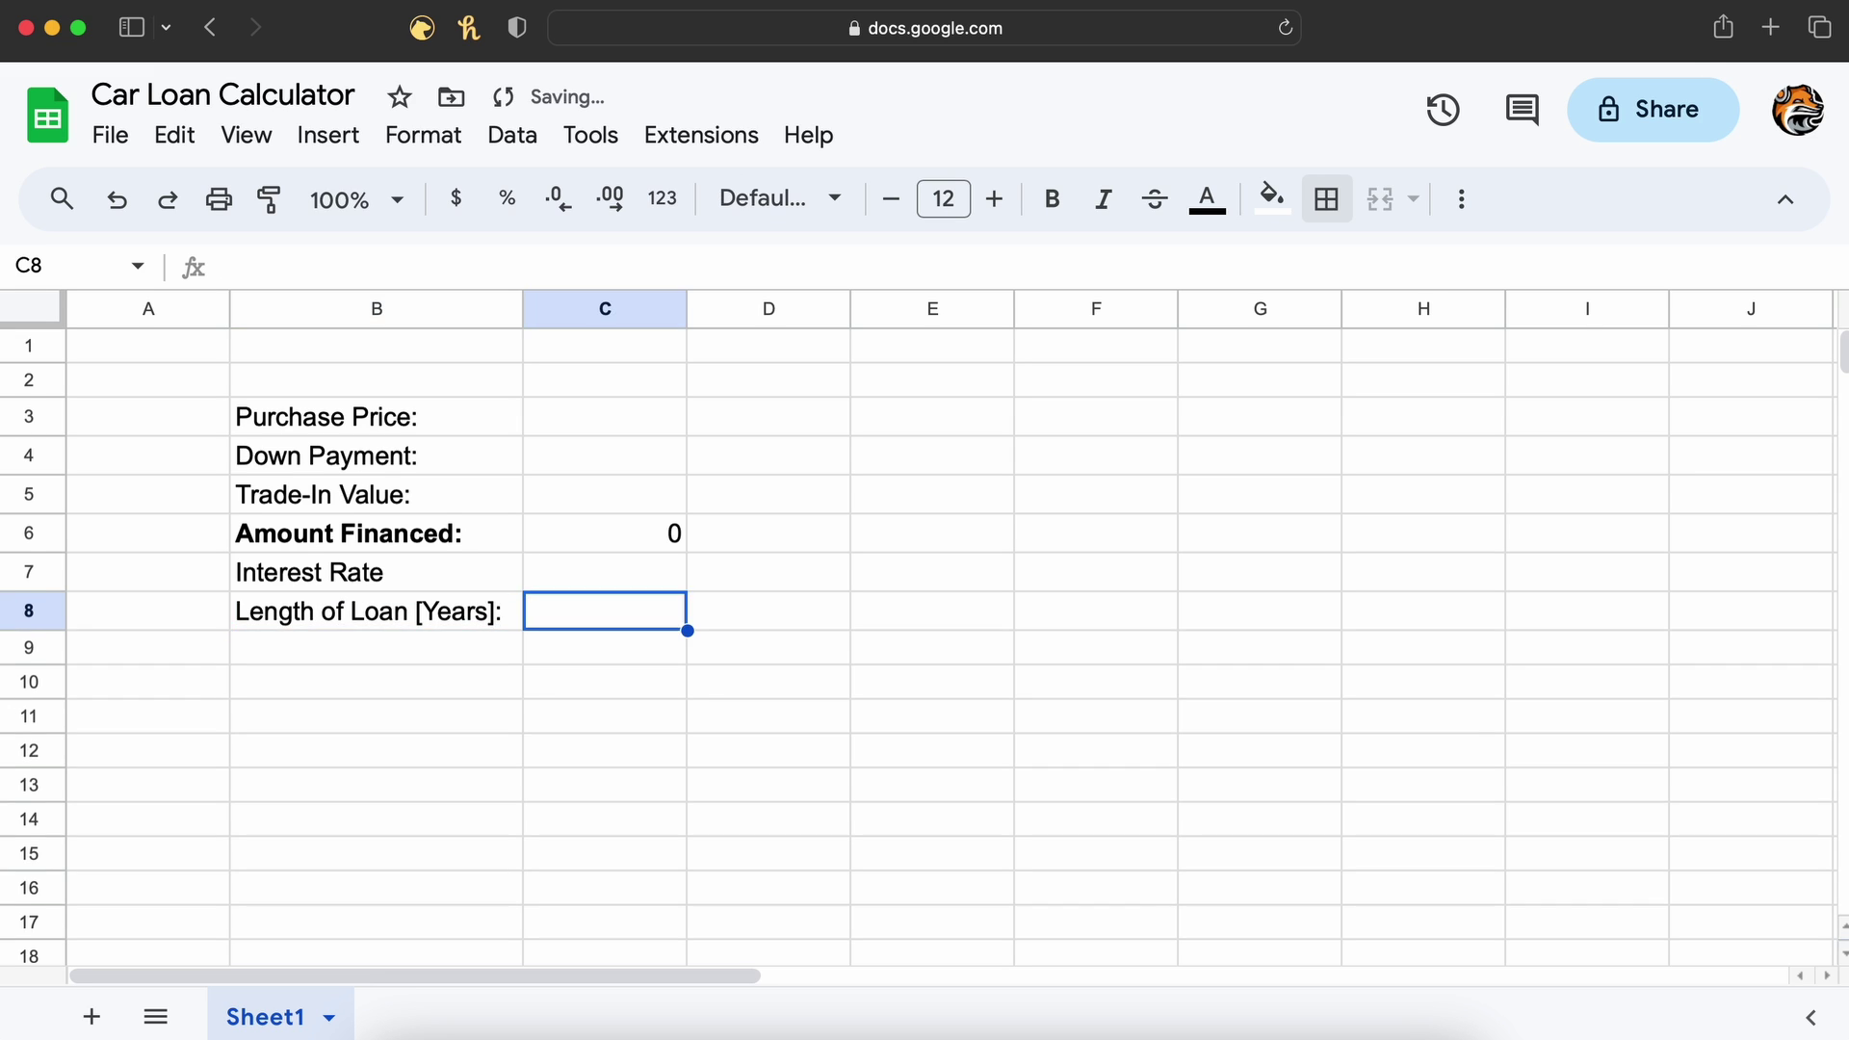
- Format C7 as a percentage and C3:C6 as accounting currency
left_click(663, 570)
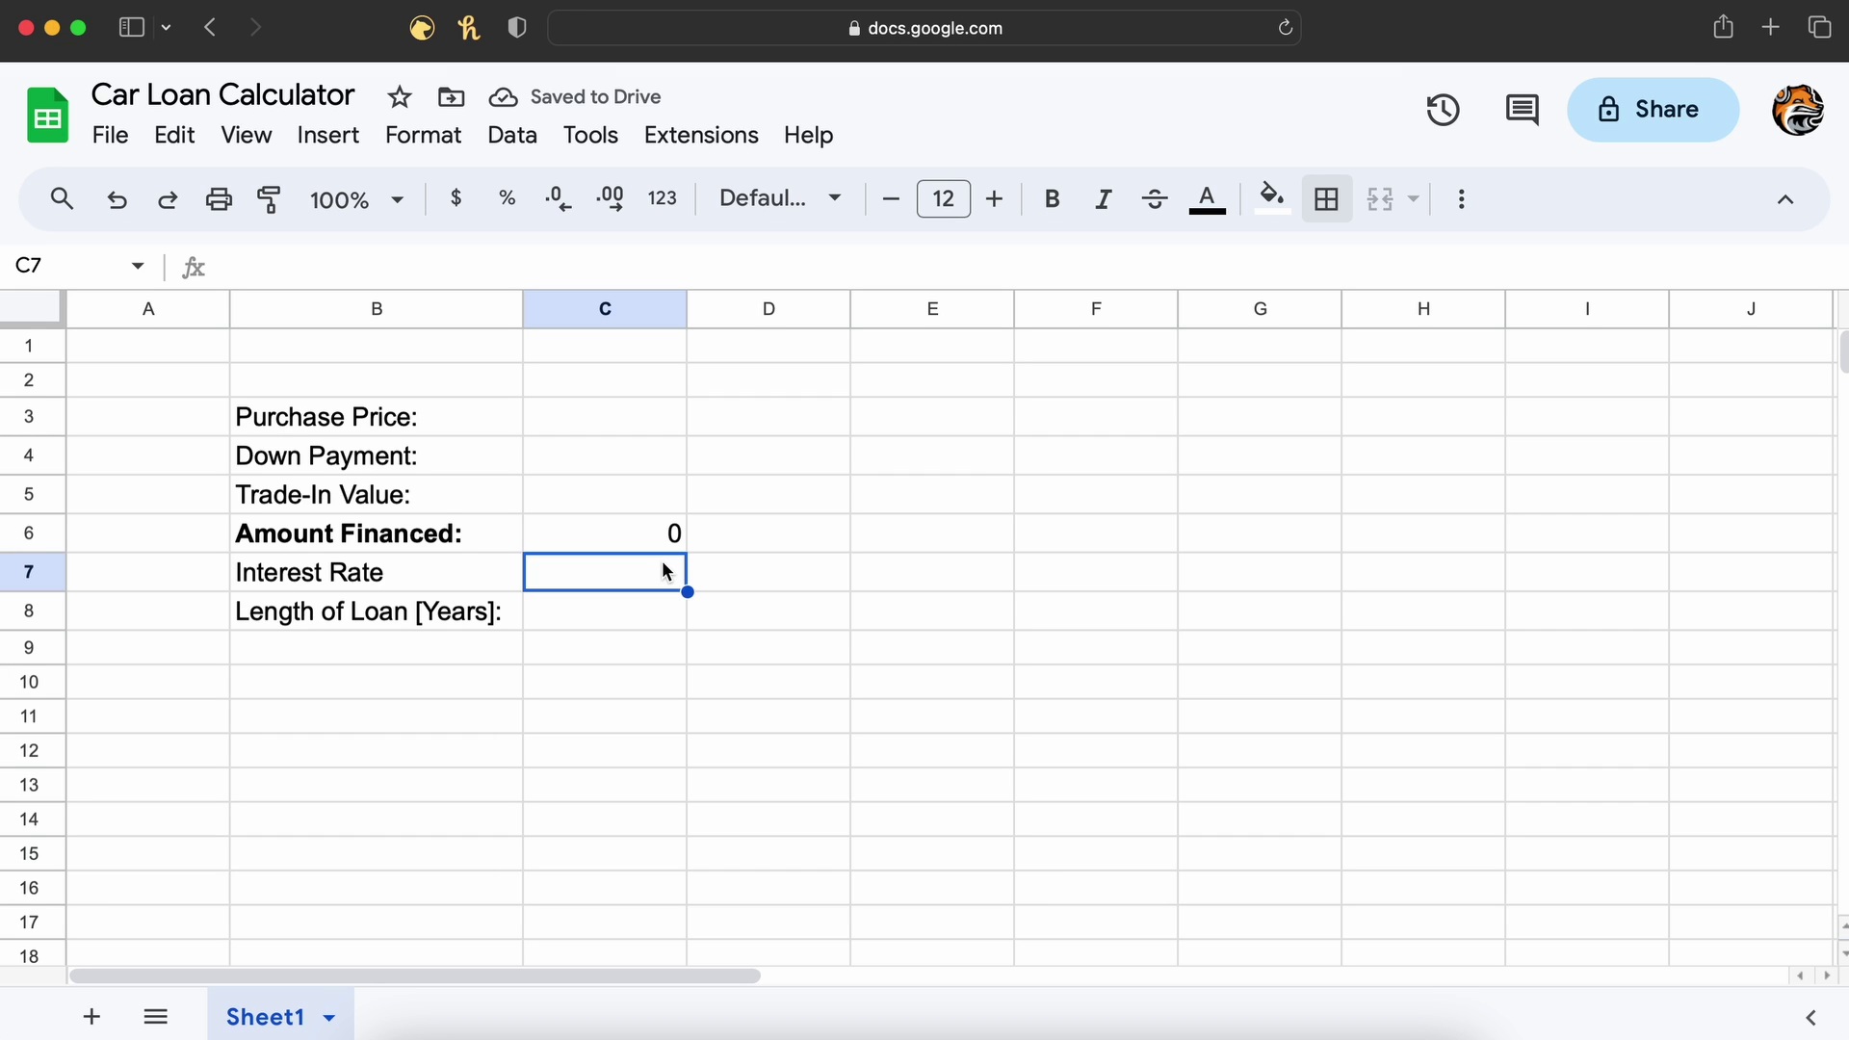
left_click(661, 198)
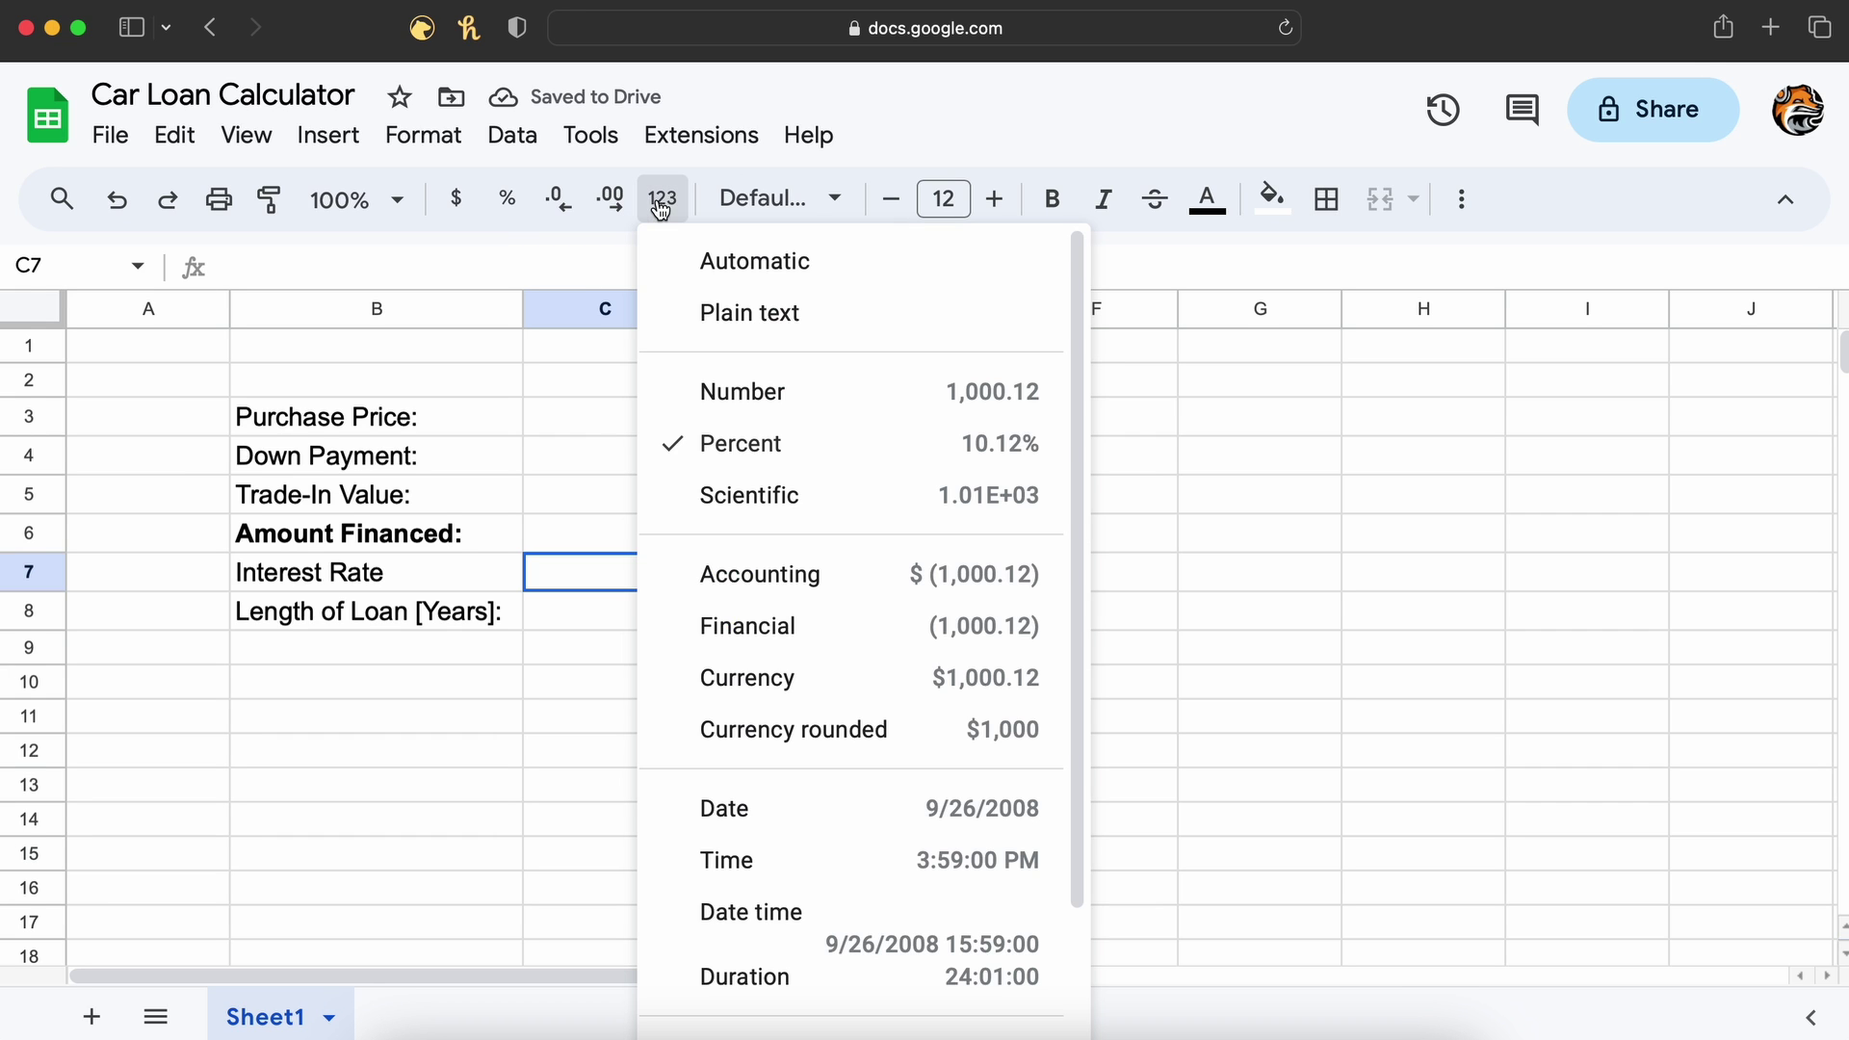
left_click(744, 466)
left_click(645, 414)
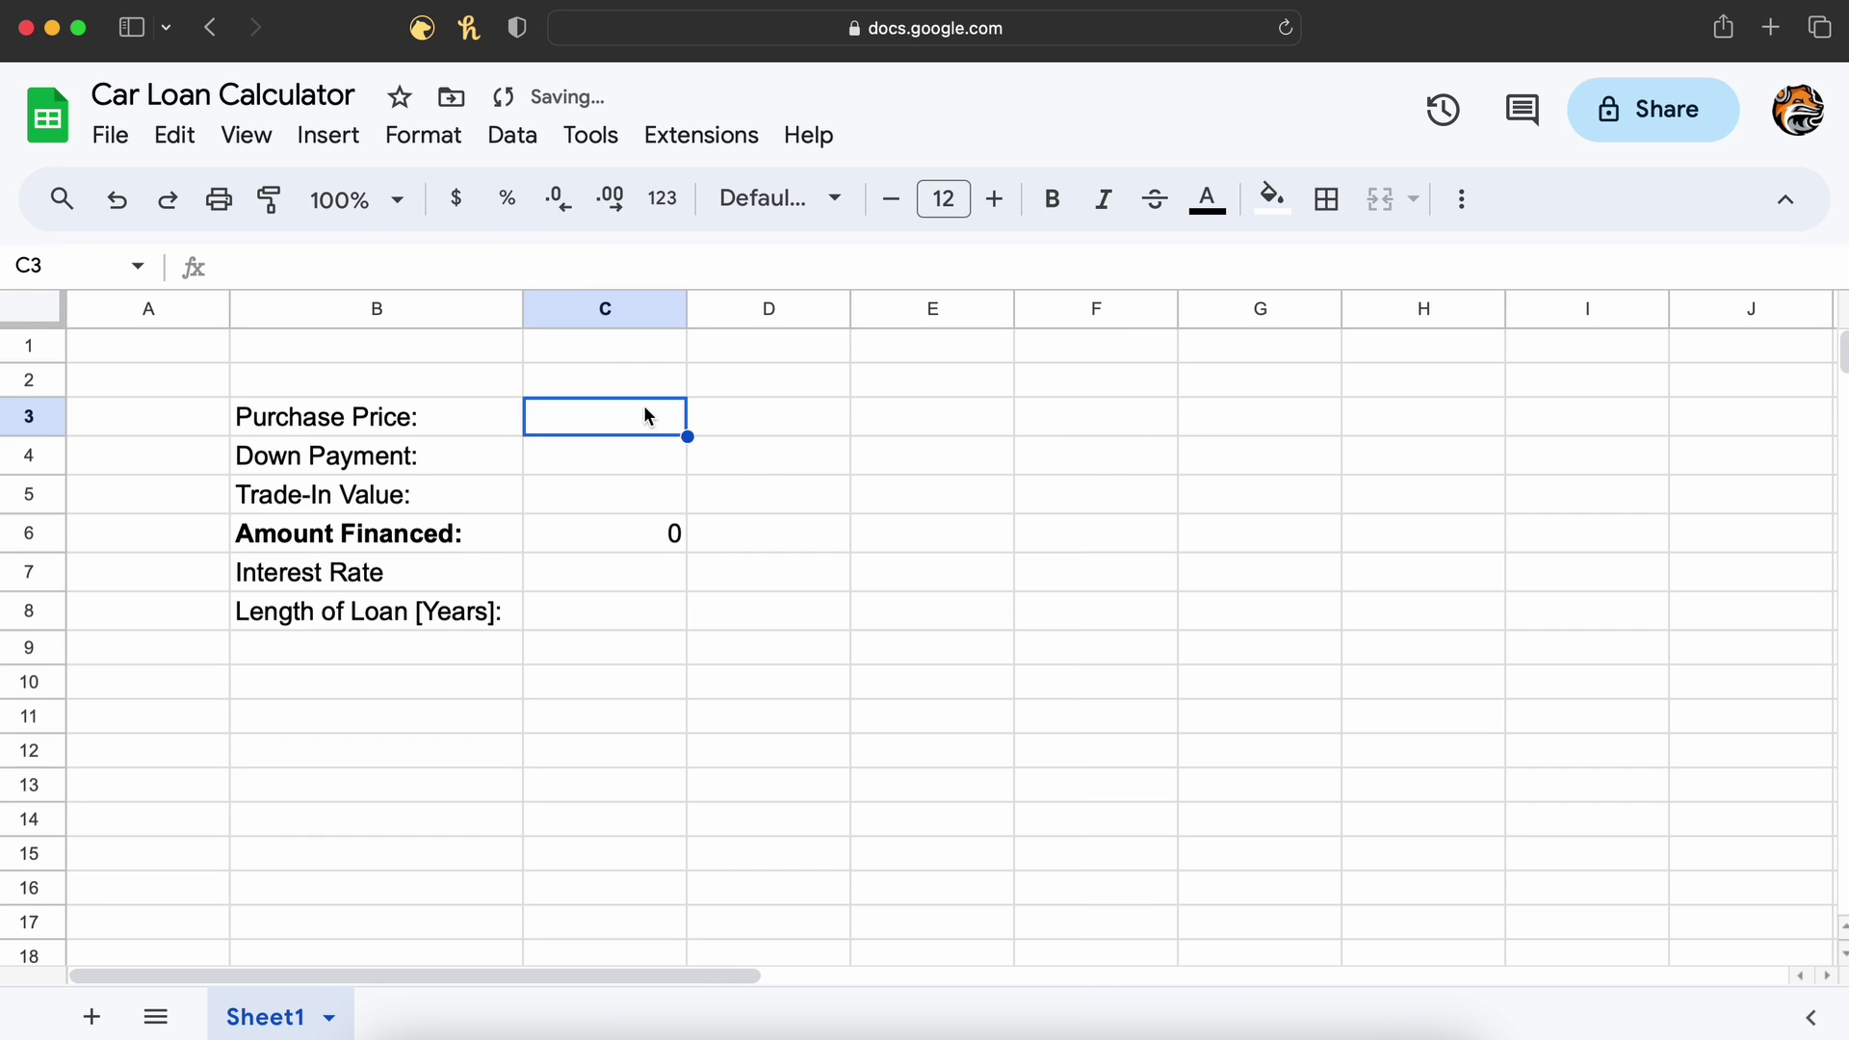
left_click_drag(645, 416, 643, 528)
left_click(661, 198)
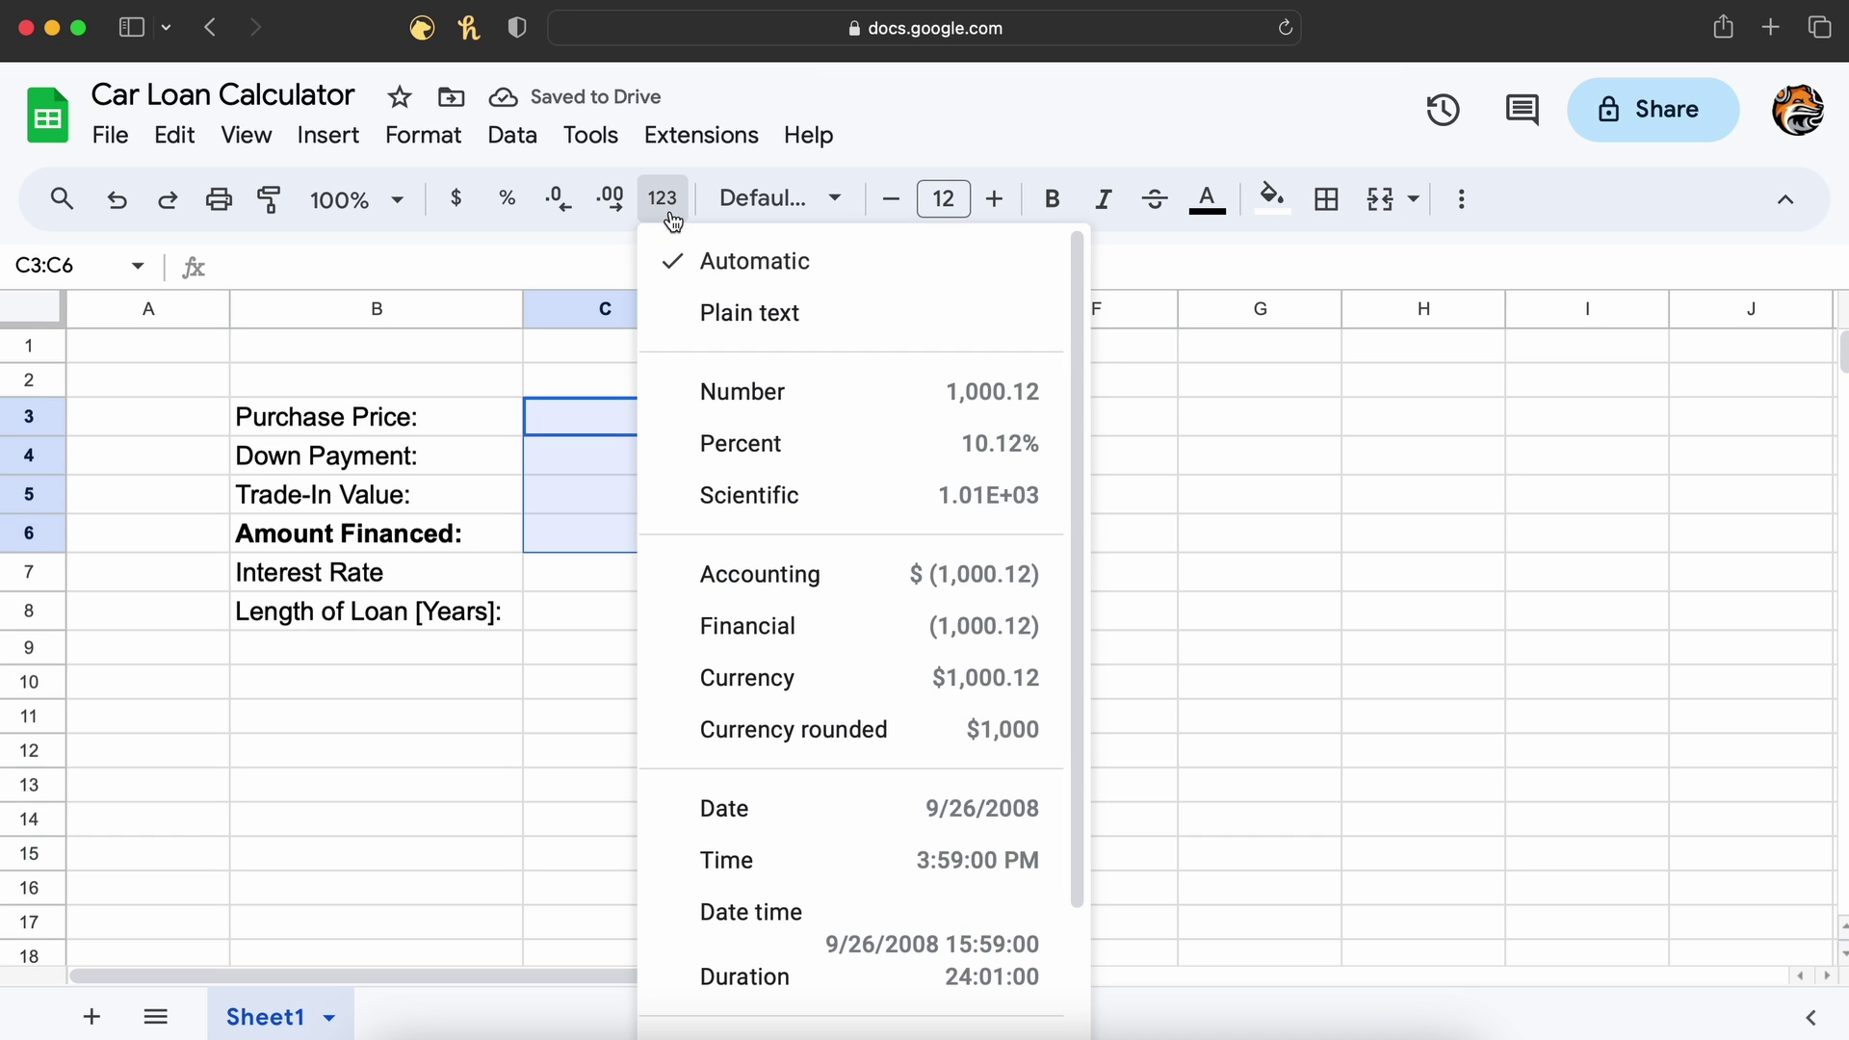
left_click(763, 575)
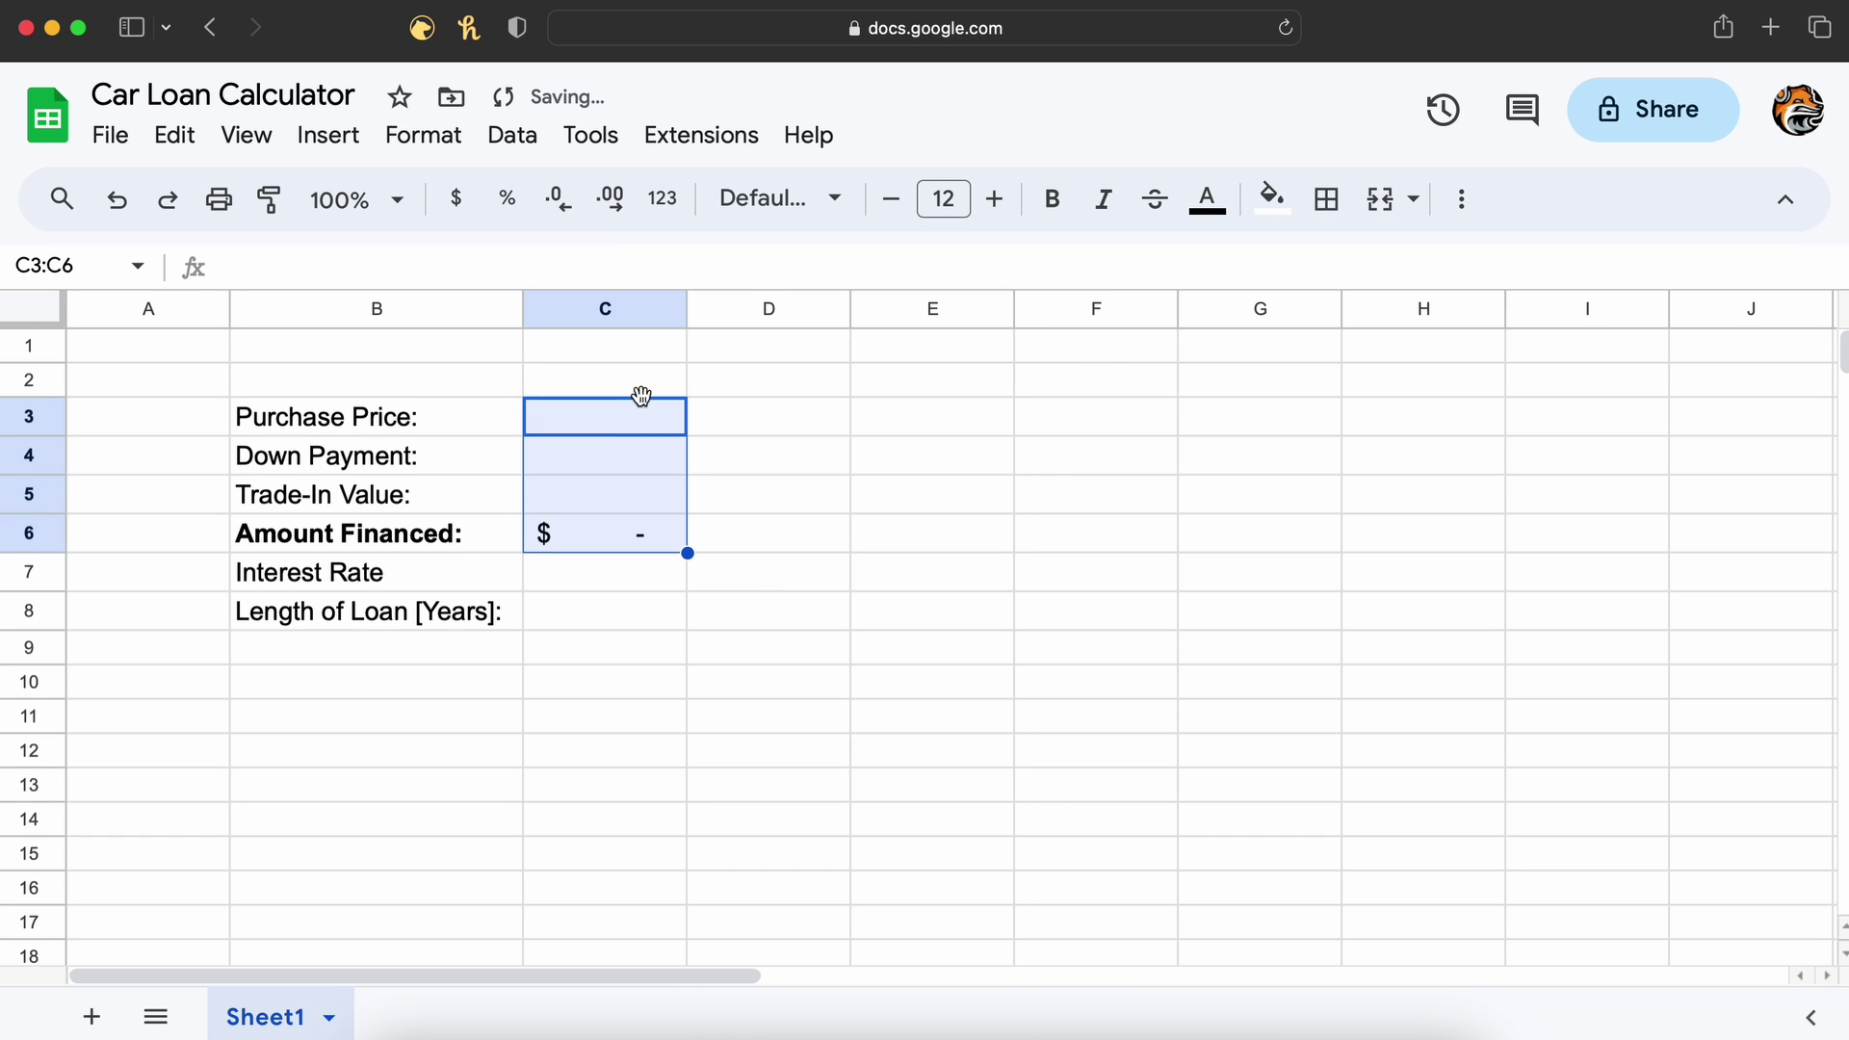
- Enter 25000, 2000, 1500, 4.49 and 5 into C3, C4, C5, C7 and C8
left_click(645, 418)
type("25000")
key("Return")
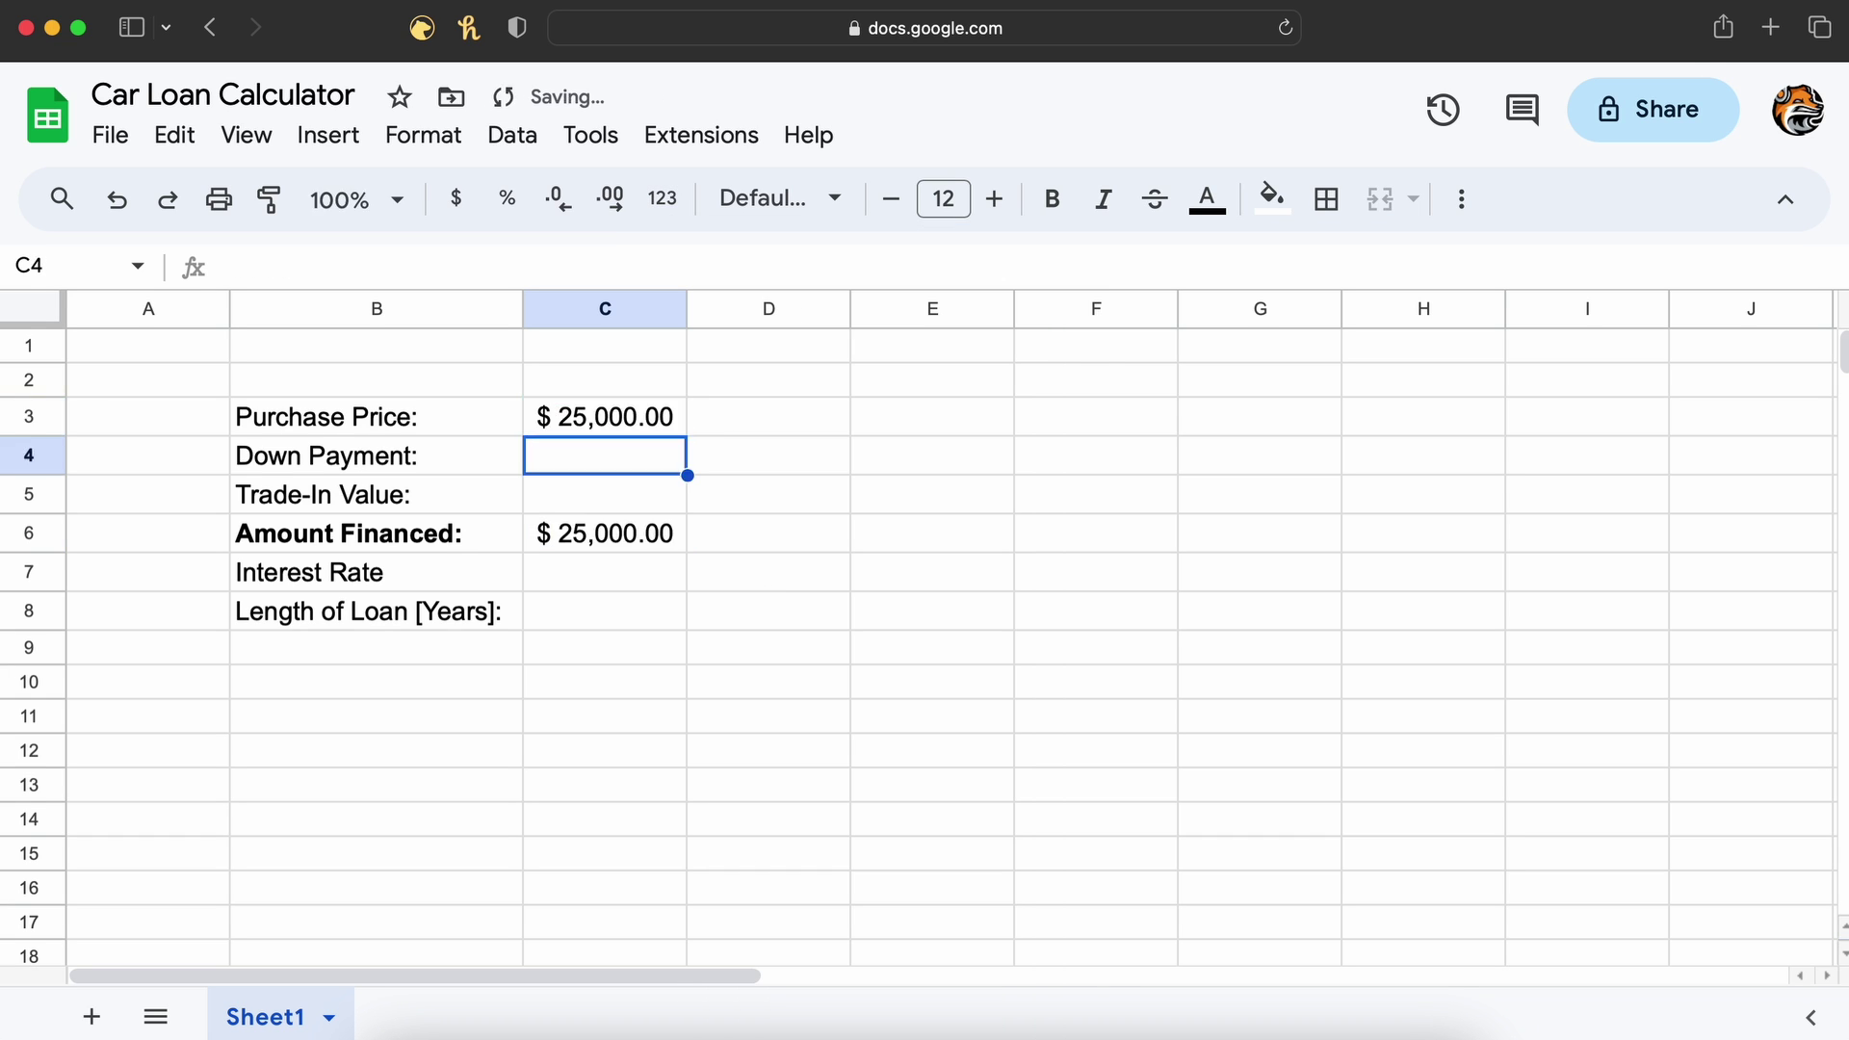
type("2000")
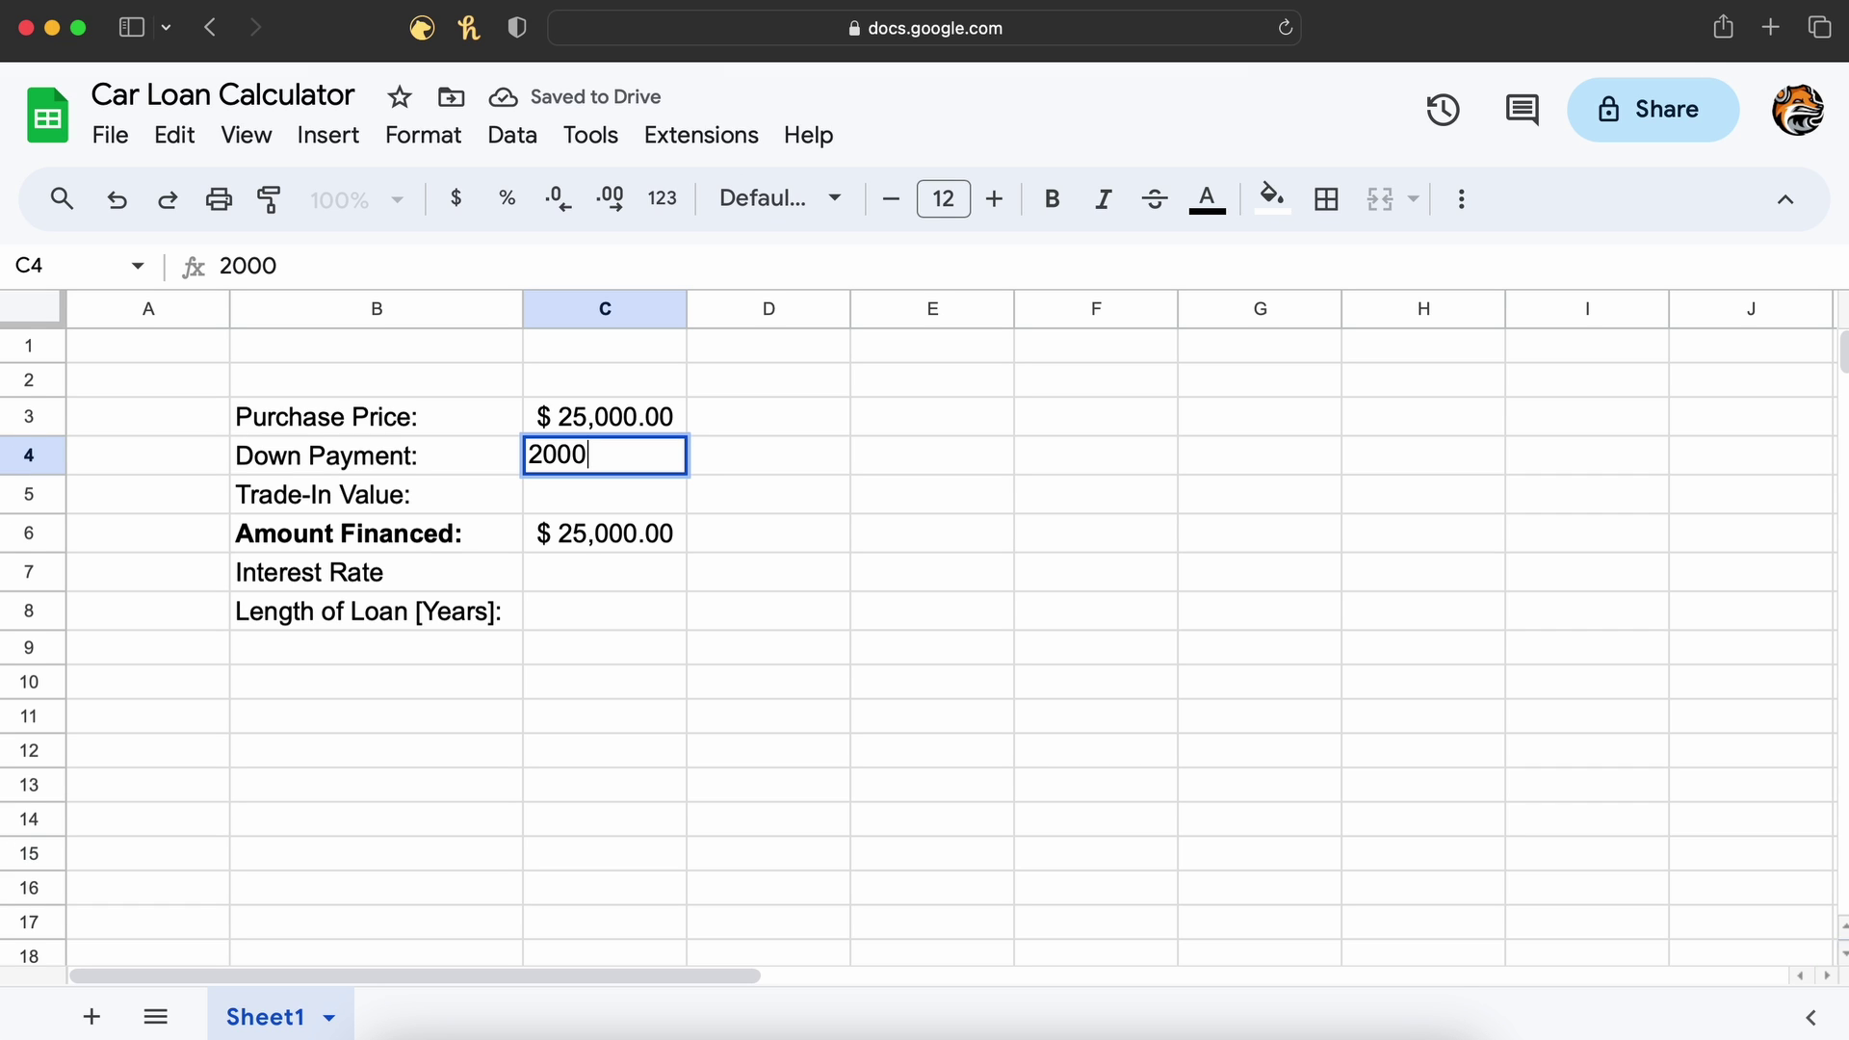
key("Return")
type("1500")
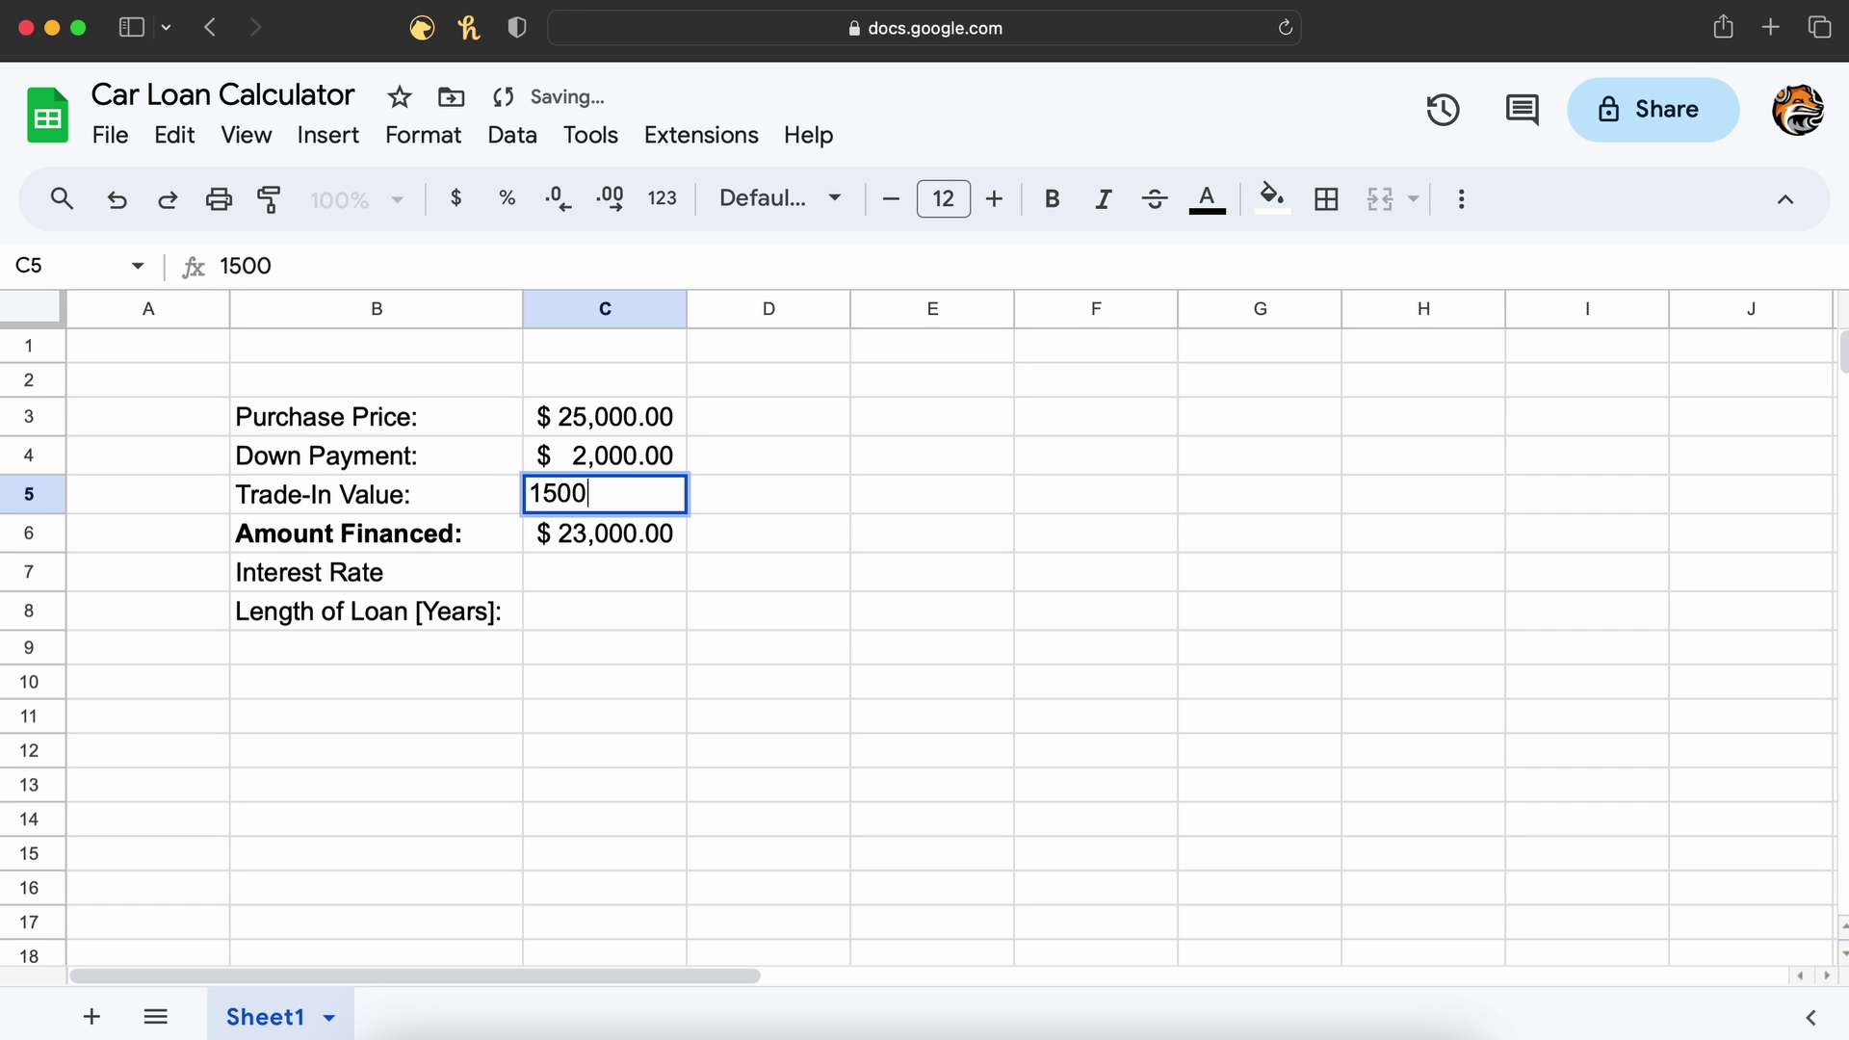
key("Tab")
key("Left")
key("Down")
key("Down")
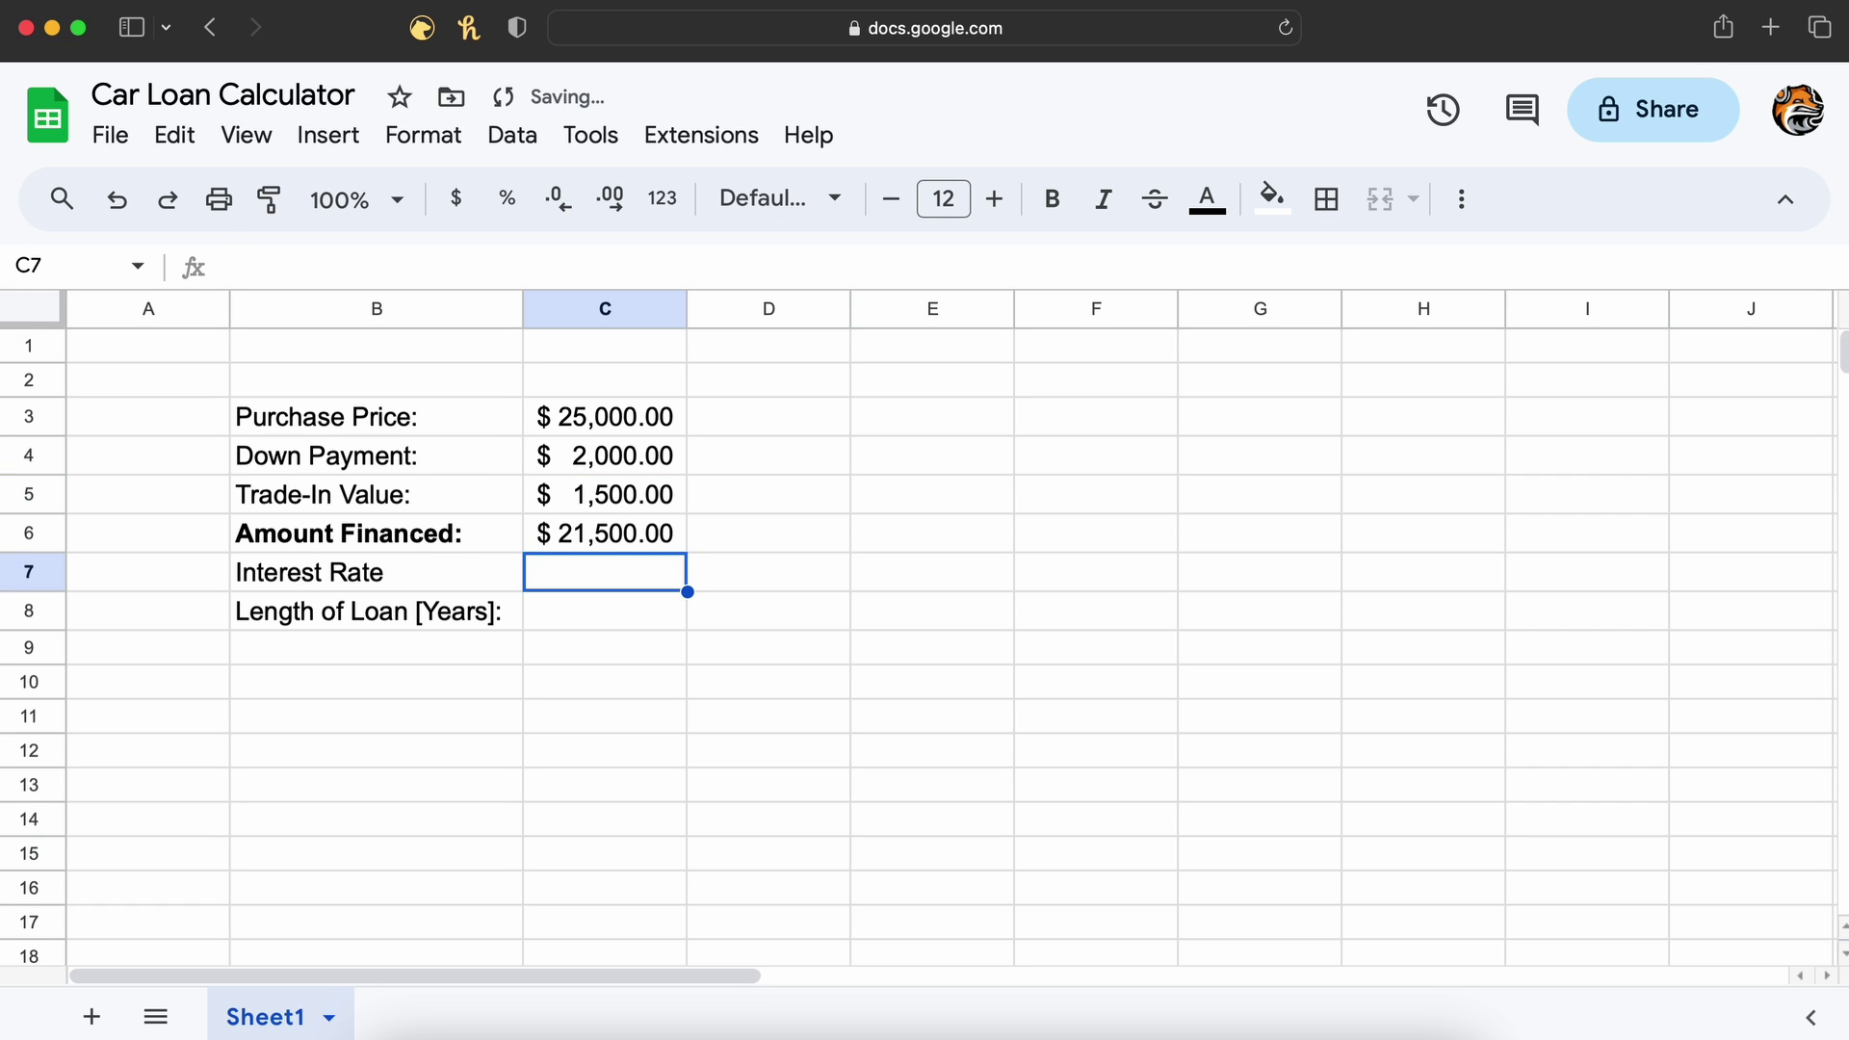
type("4.49")
key("Return")
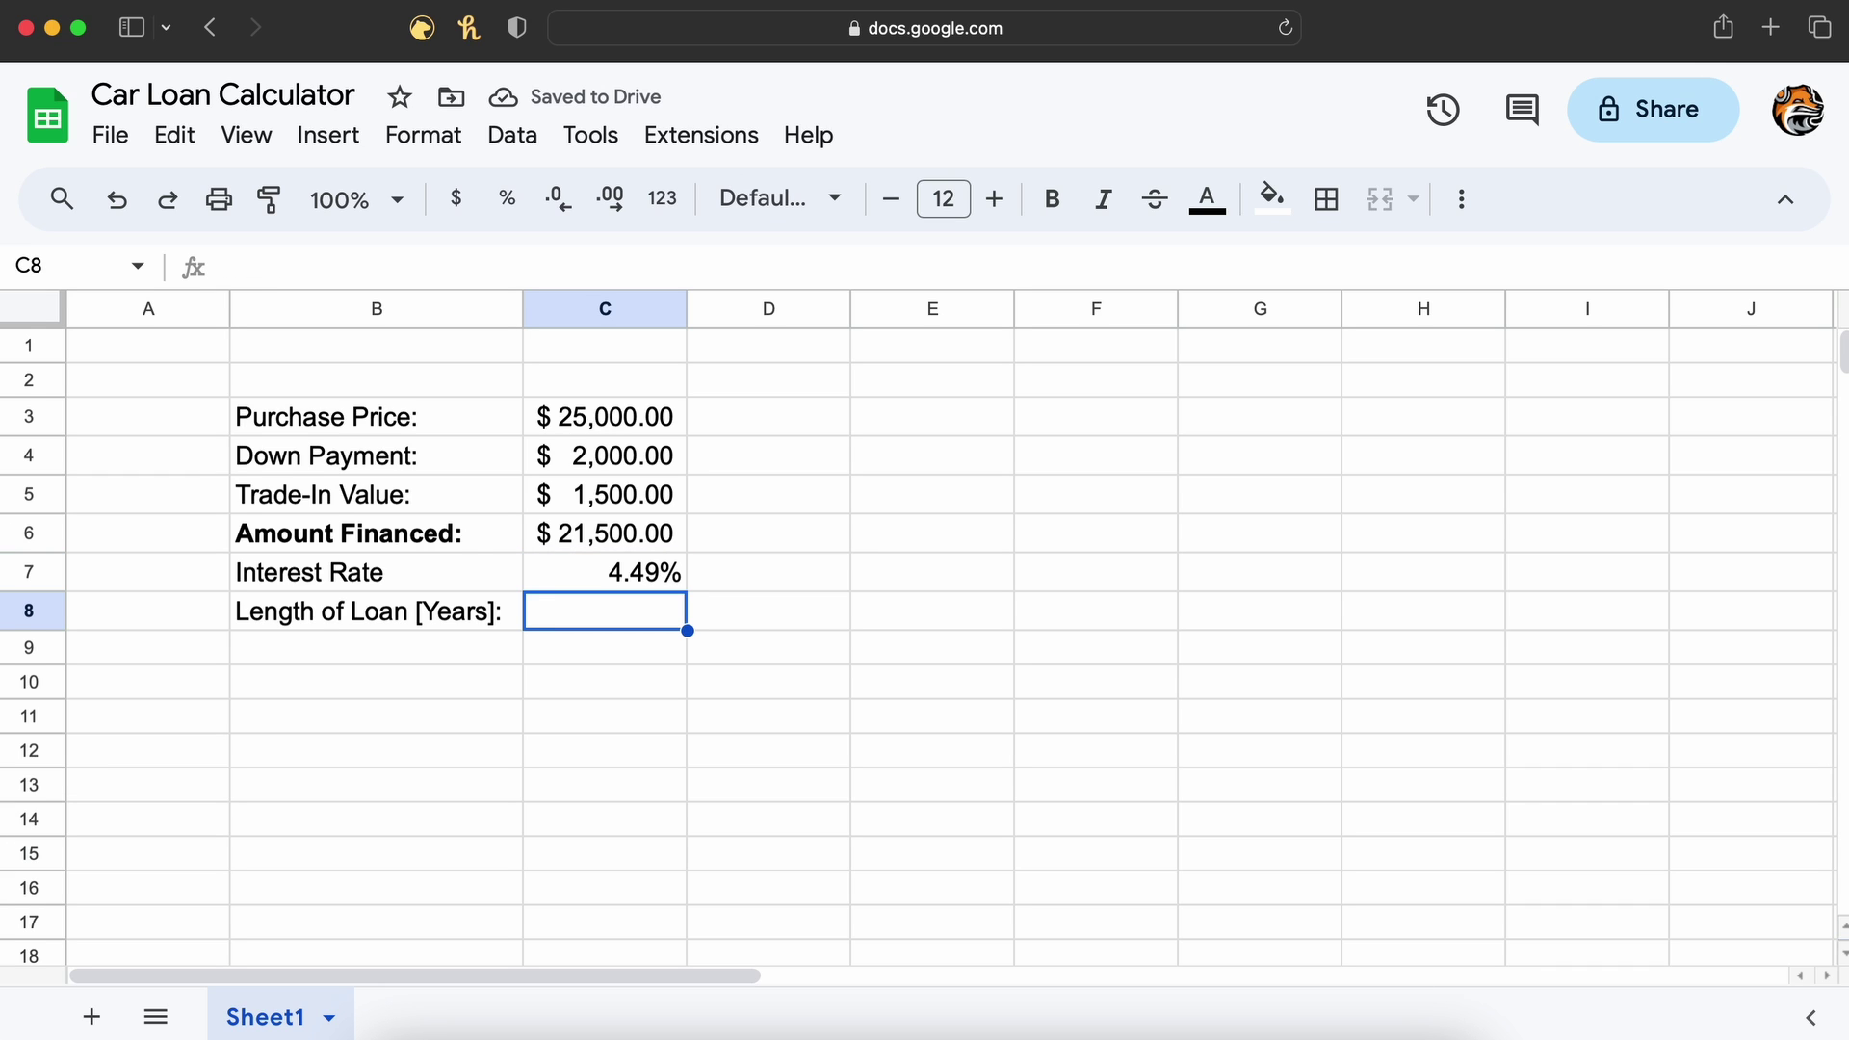
type("5")
key("Return")
key("Up")
- Add a bottom border under the loan-length row B8:C8
key("shift+Left")
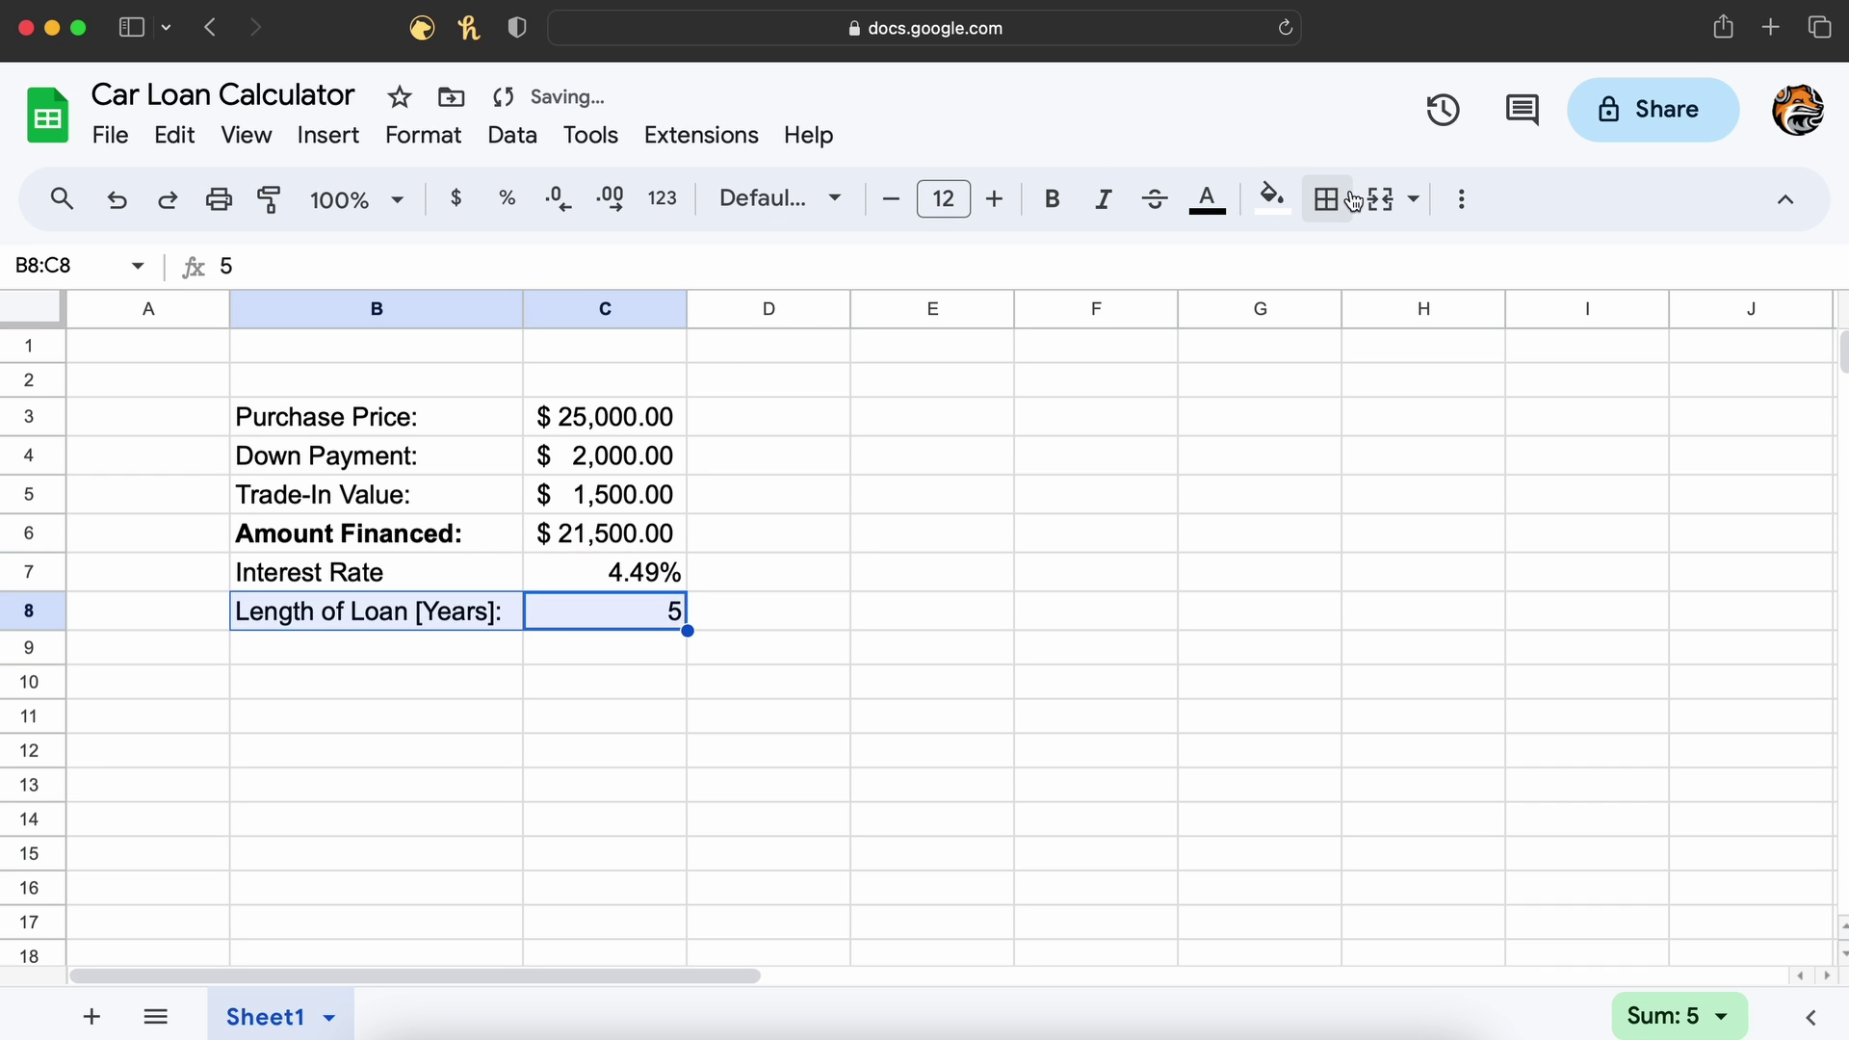
left_click(1353, 199)
left_click(1513, 327)
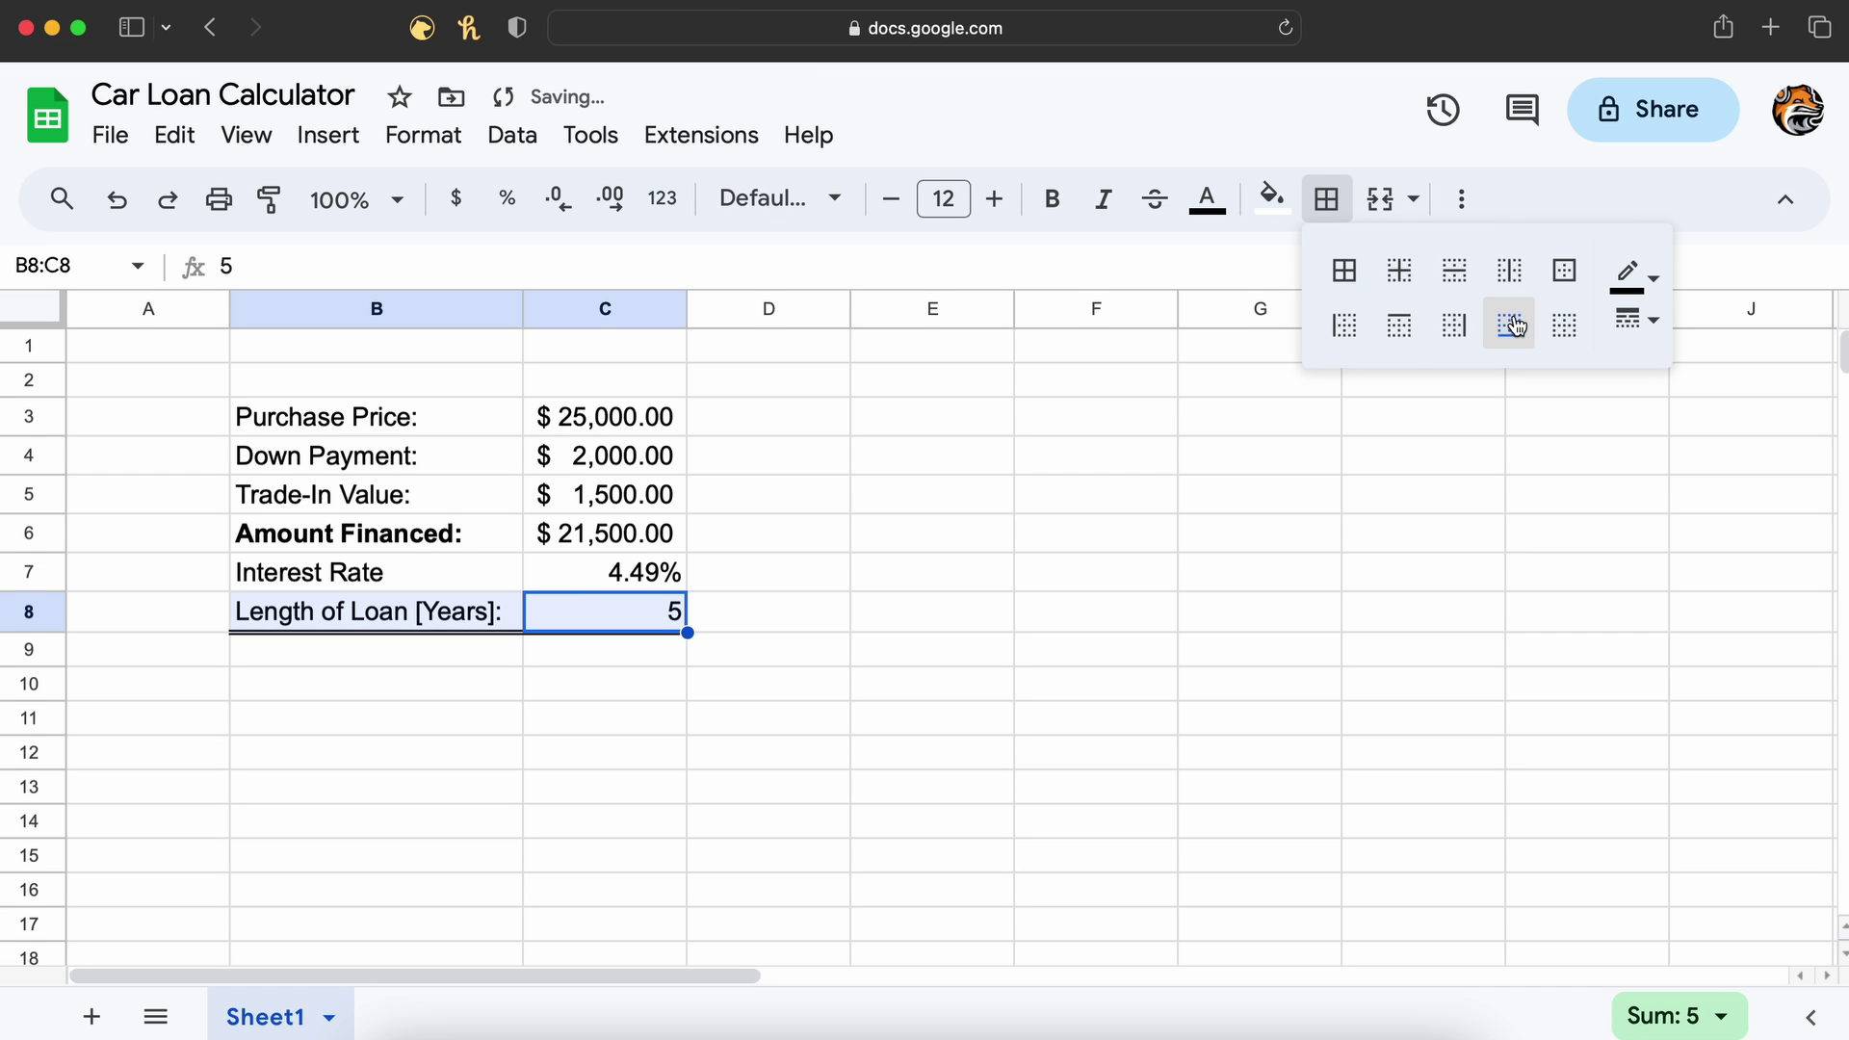
left_click(788, 760)
- Label B9 'Monthly Payment:' and start a =PMT( formula in C9
left_click(502, 658)
type("Month")
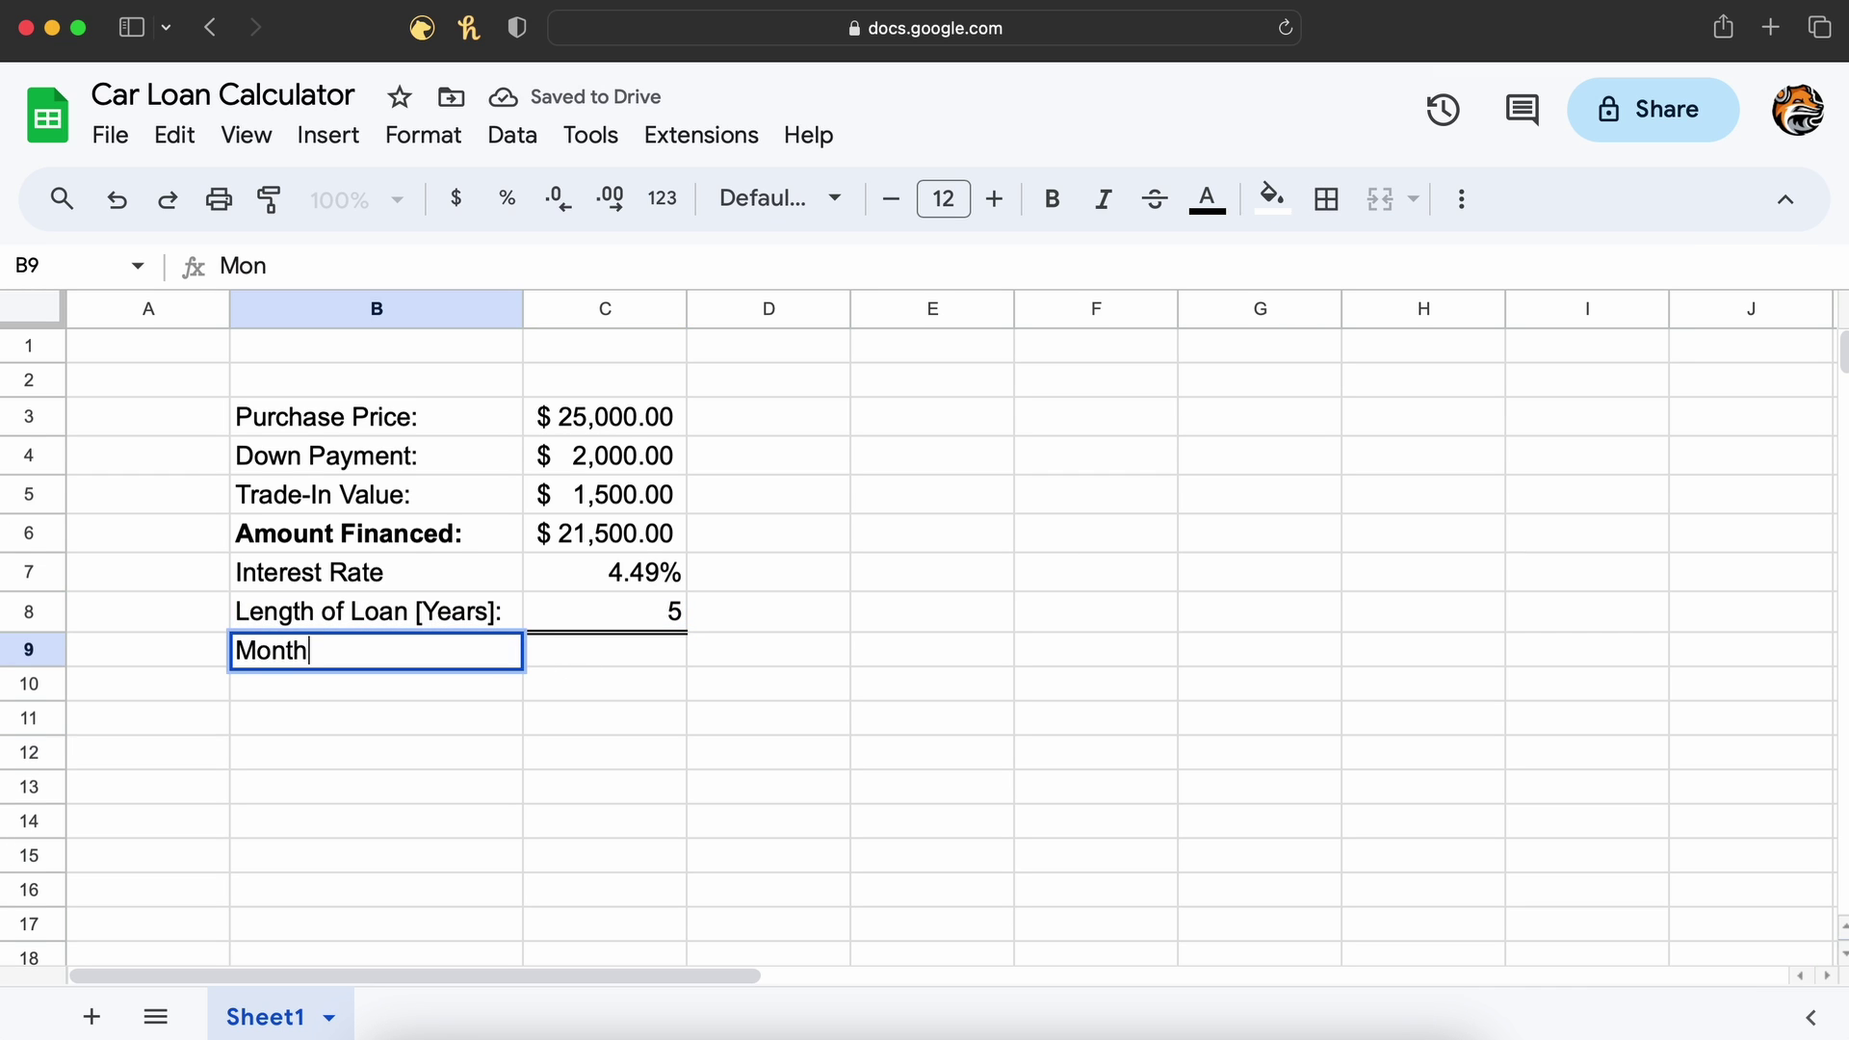
type("ly Payment:")
key("Tab")
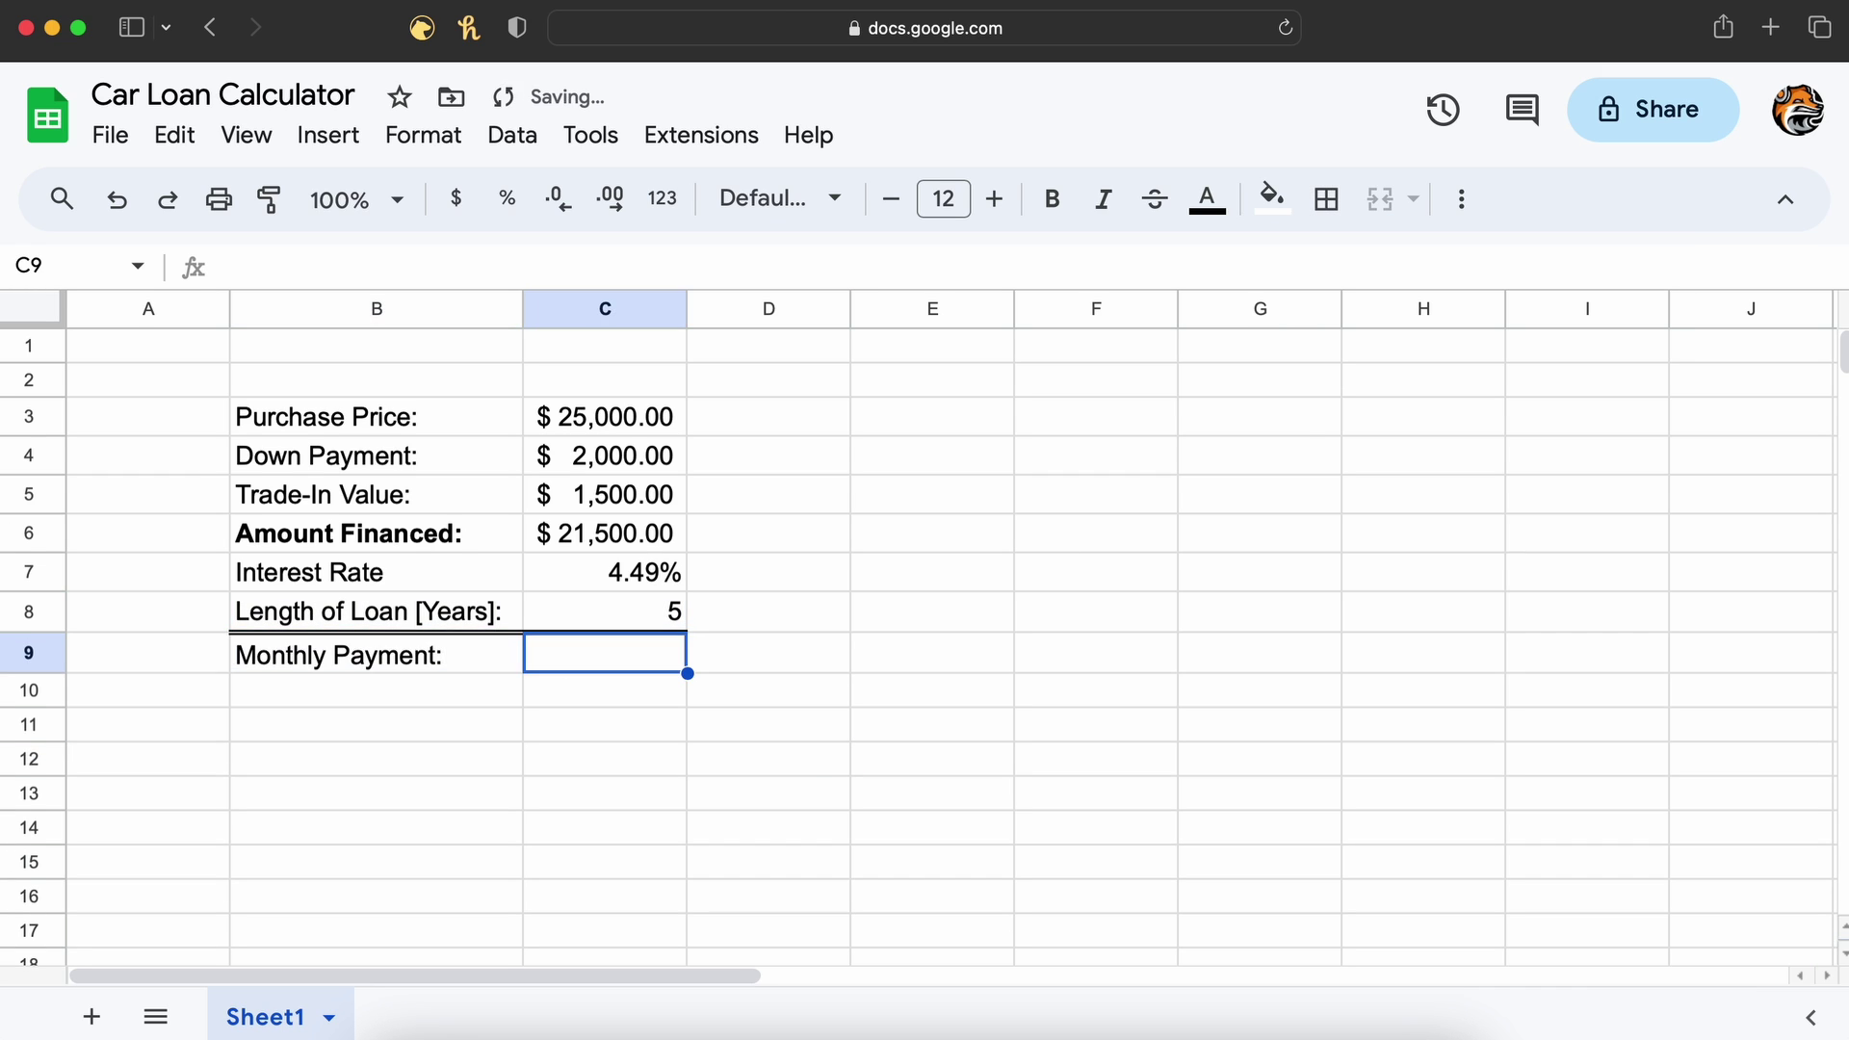
type("=PMT(")
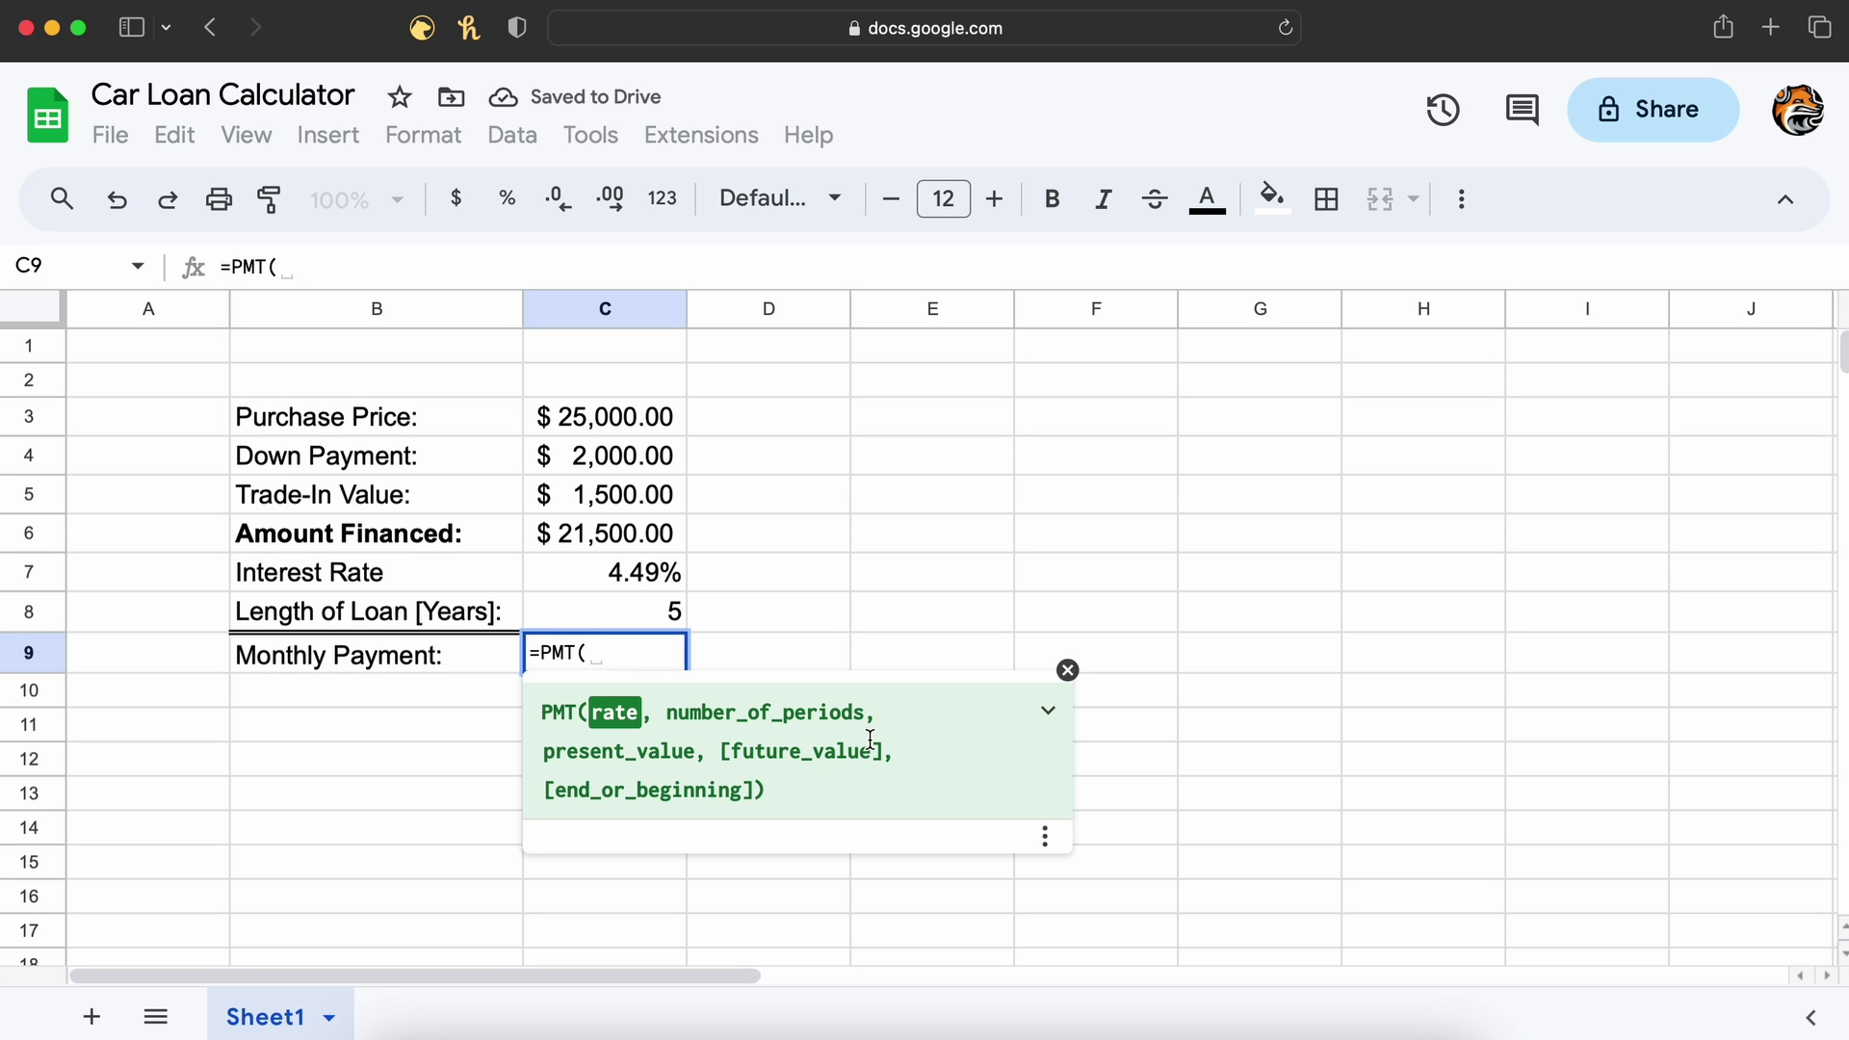
- Expand the PMT help to read its example and argument descriptions, then close it
left_click(1043, 734)
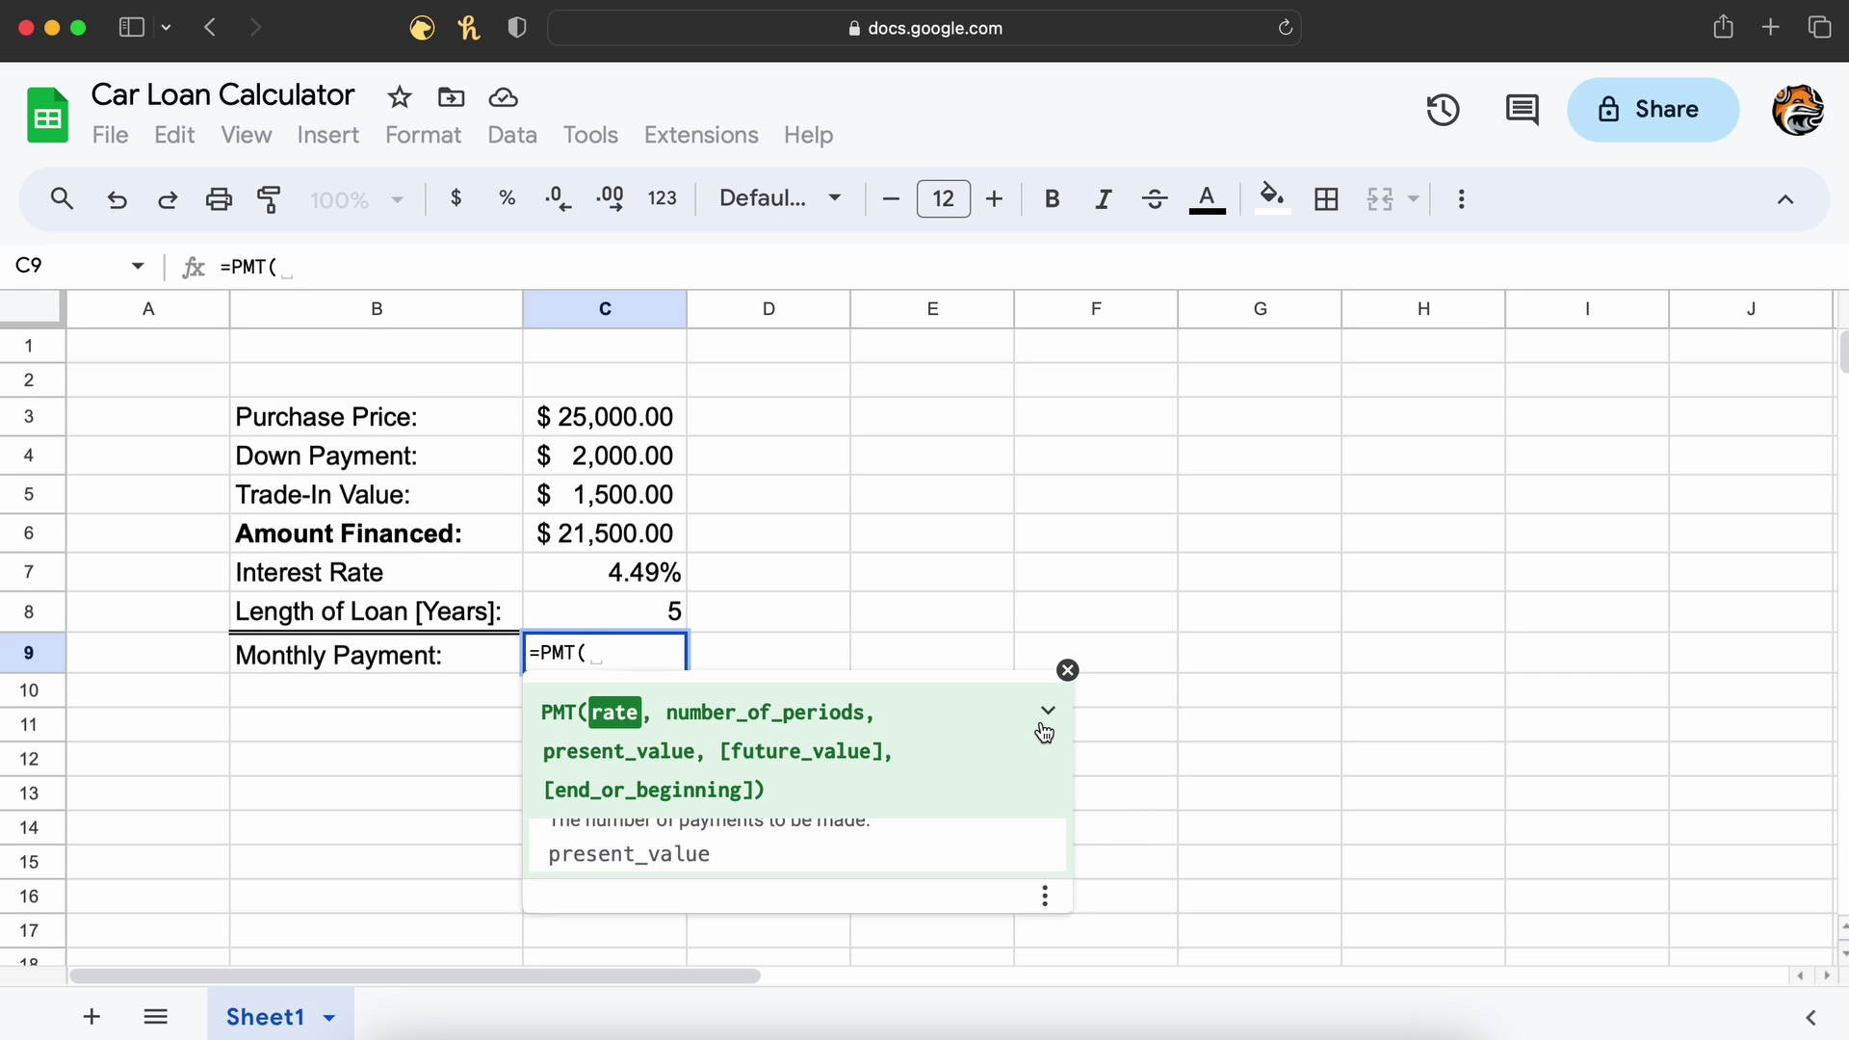
scroll(932, 910, "down", 5)
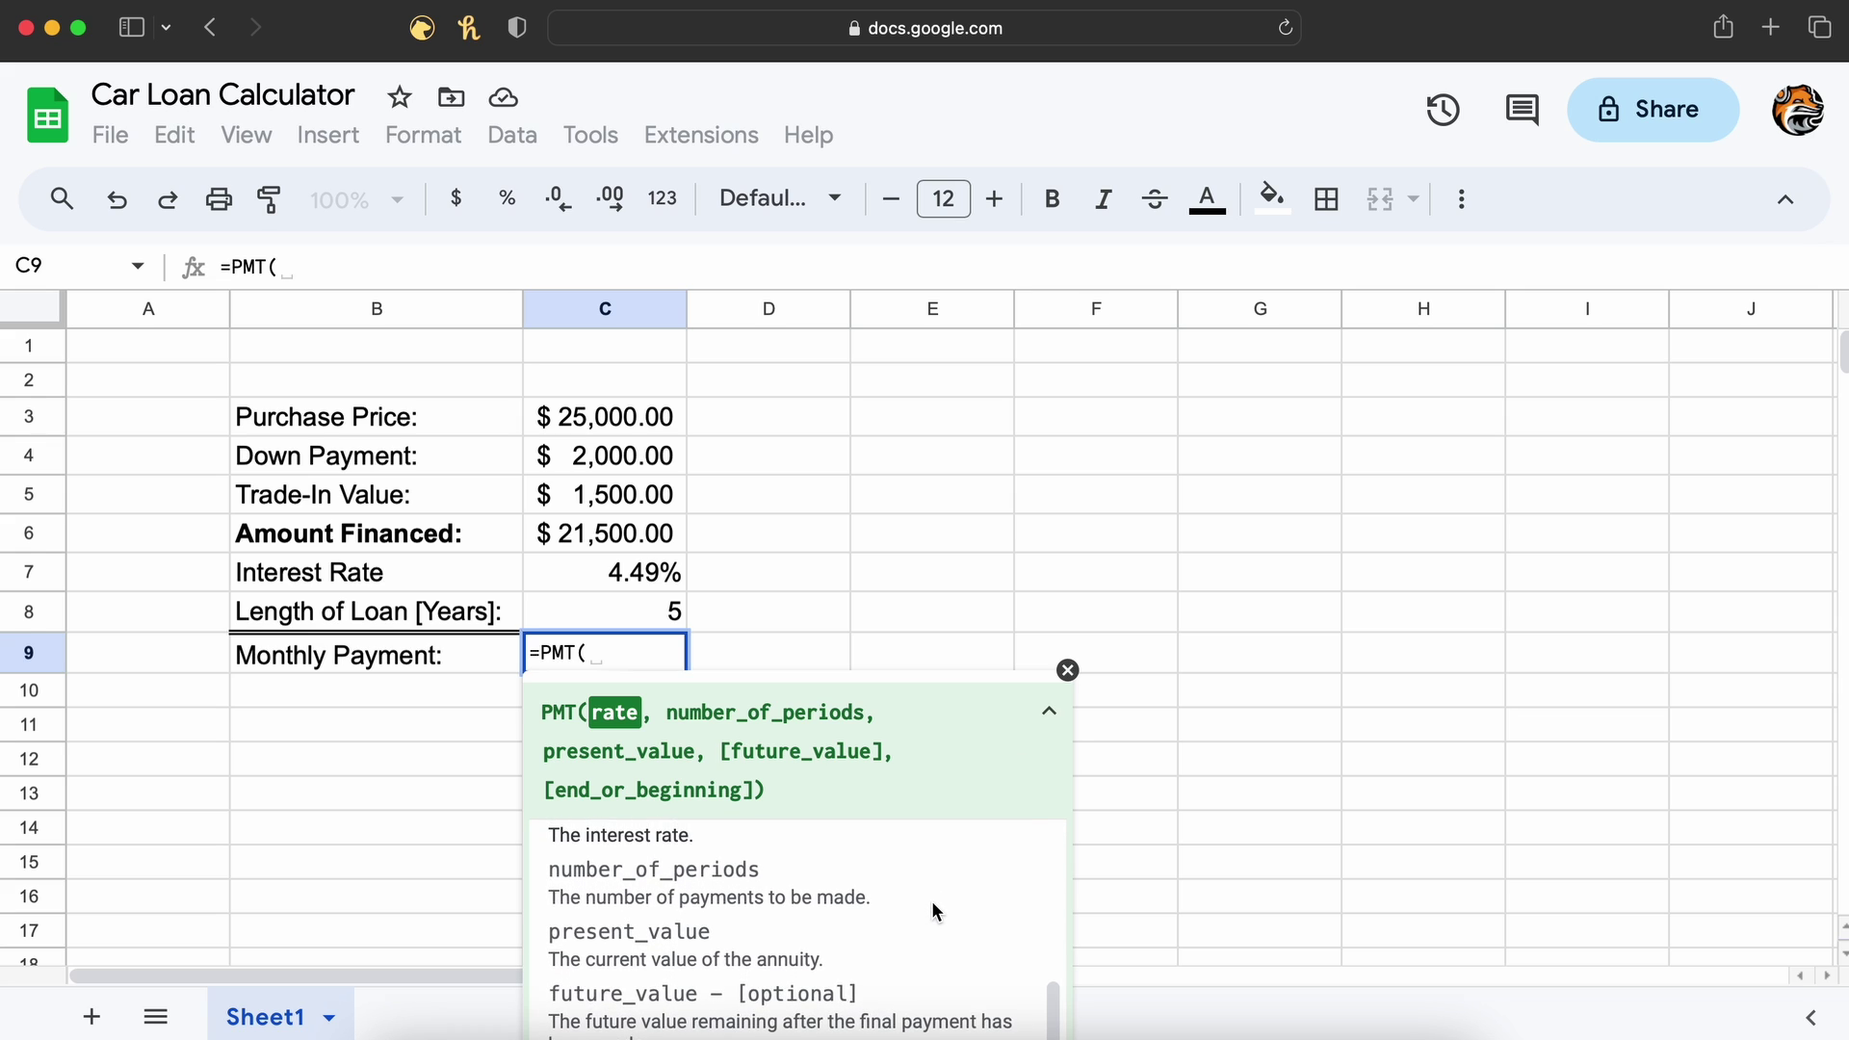
scroll(932, 899, "up", 5)
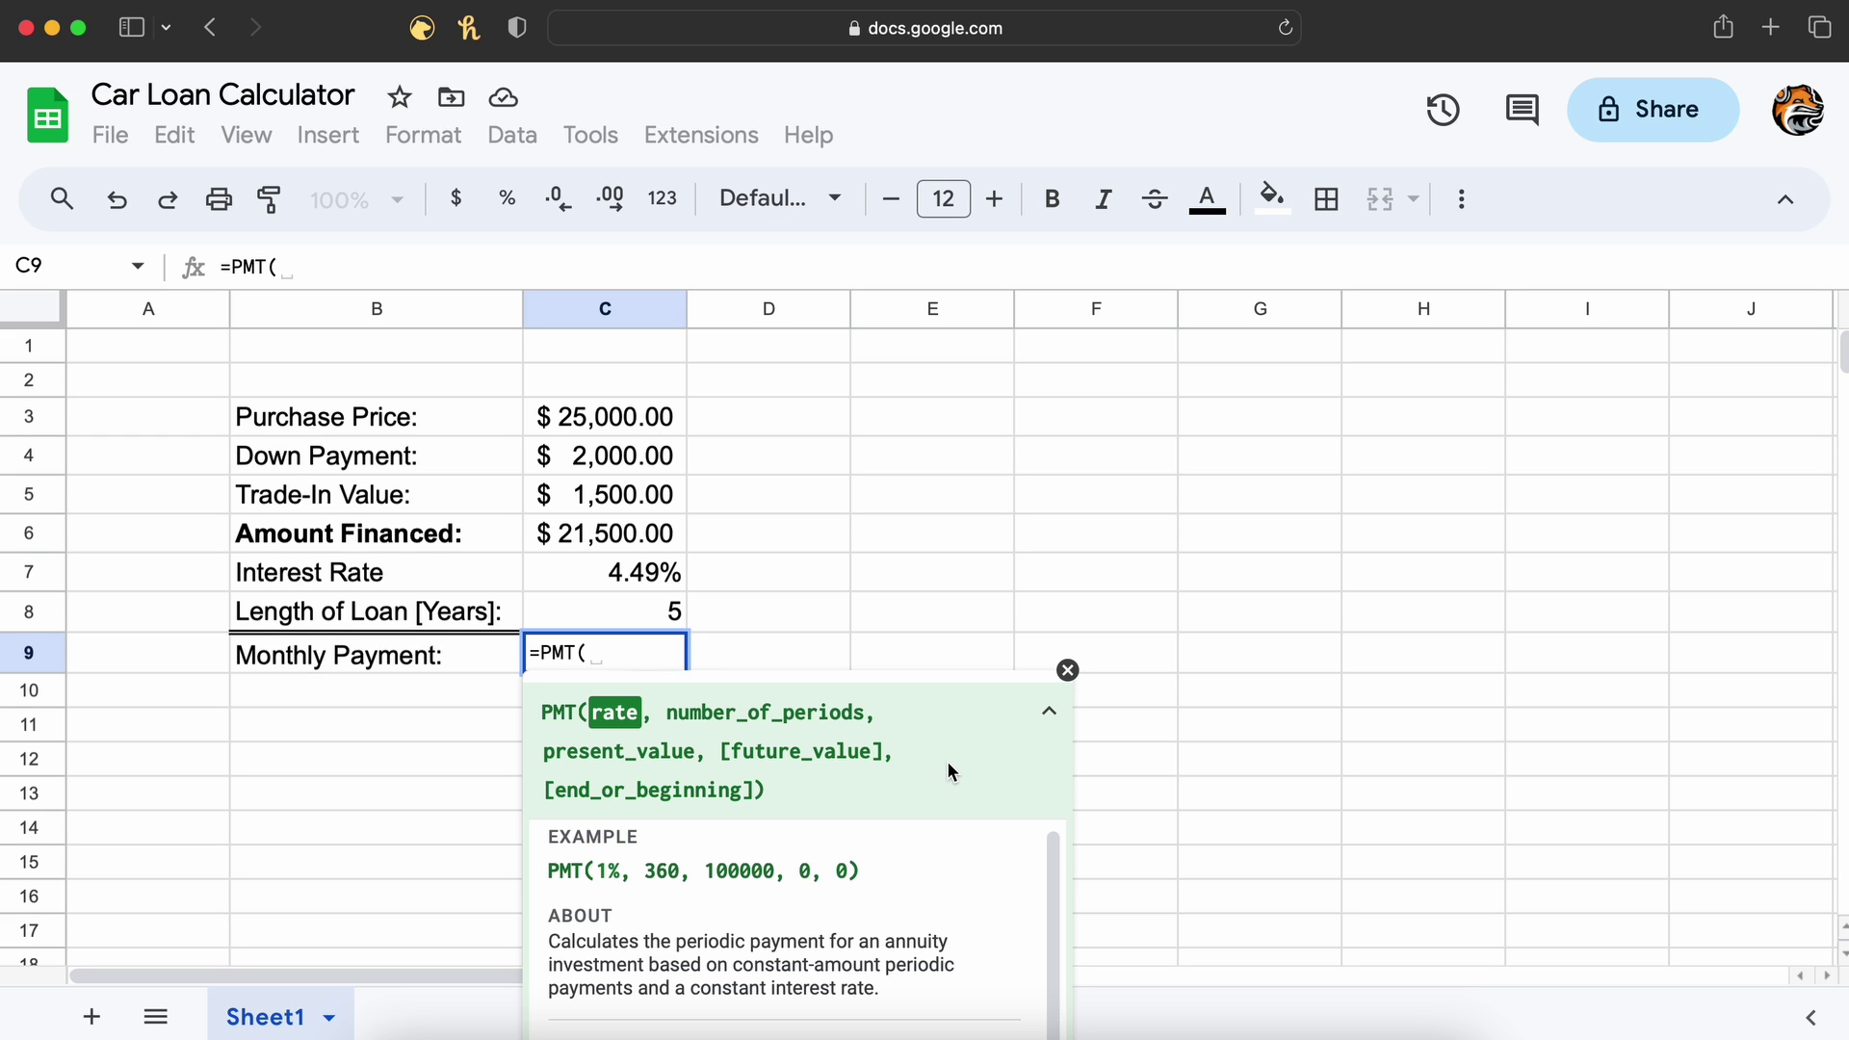
left_click(1067, 669)
- Complete C9 as =PMT(C7/12,C8*12,C6), giving a -$400.73 monthly payment
left_click(637, 643)
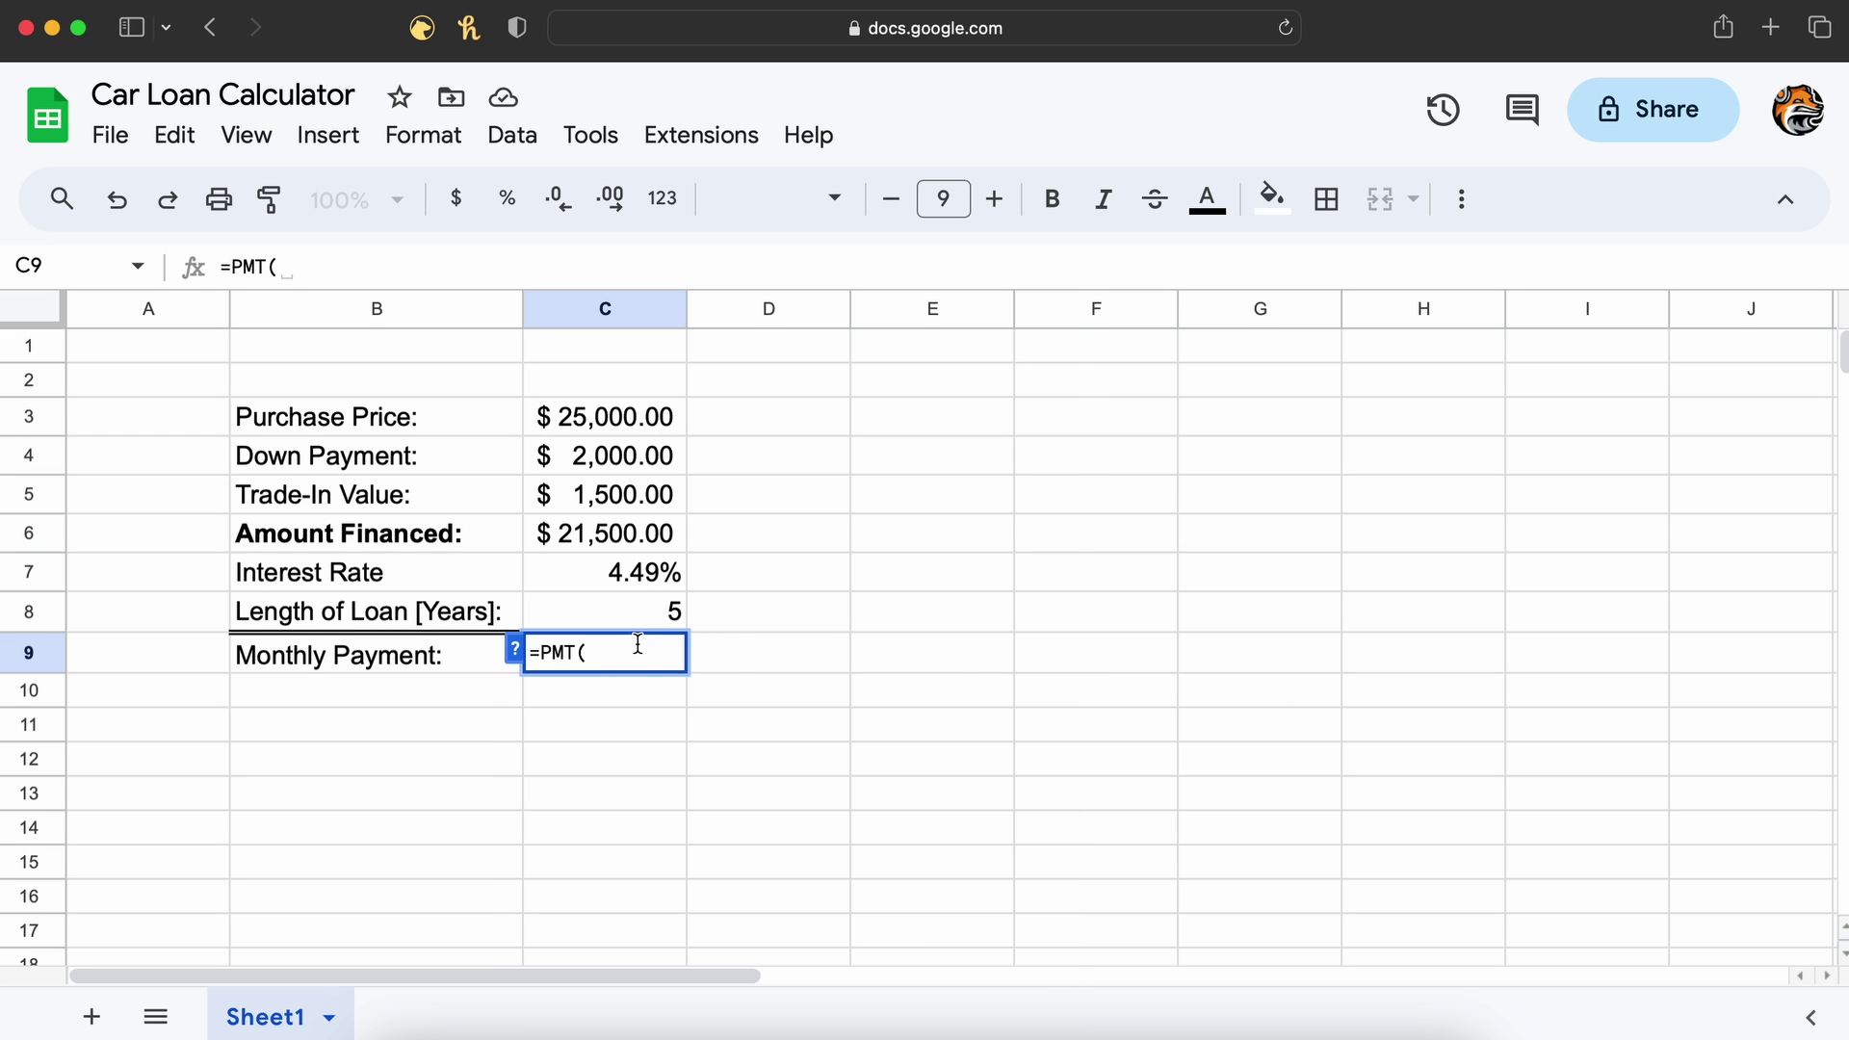
key("BackSpace")
type("(")
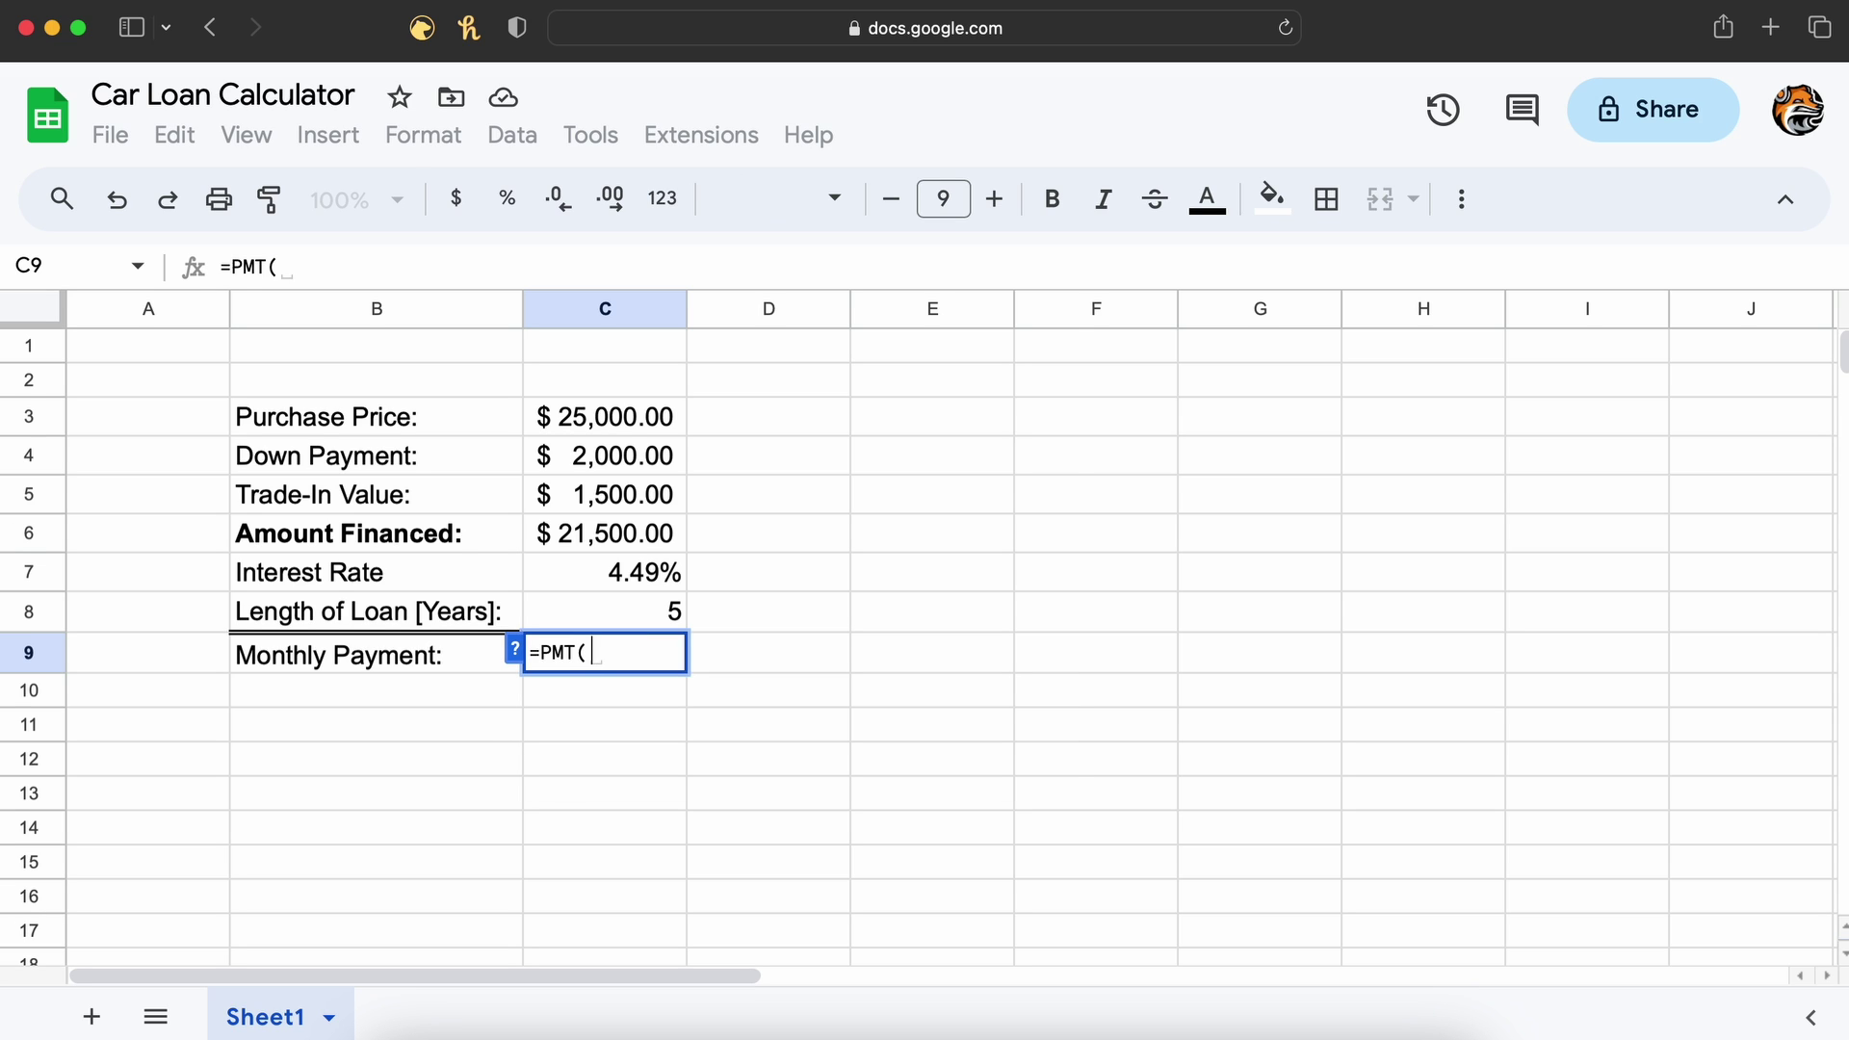
key("Up")
key("Up")
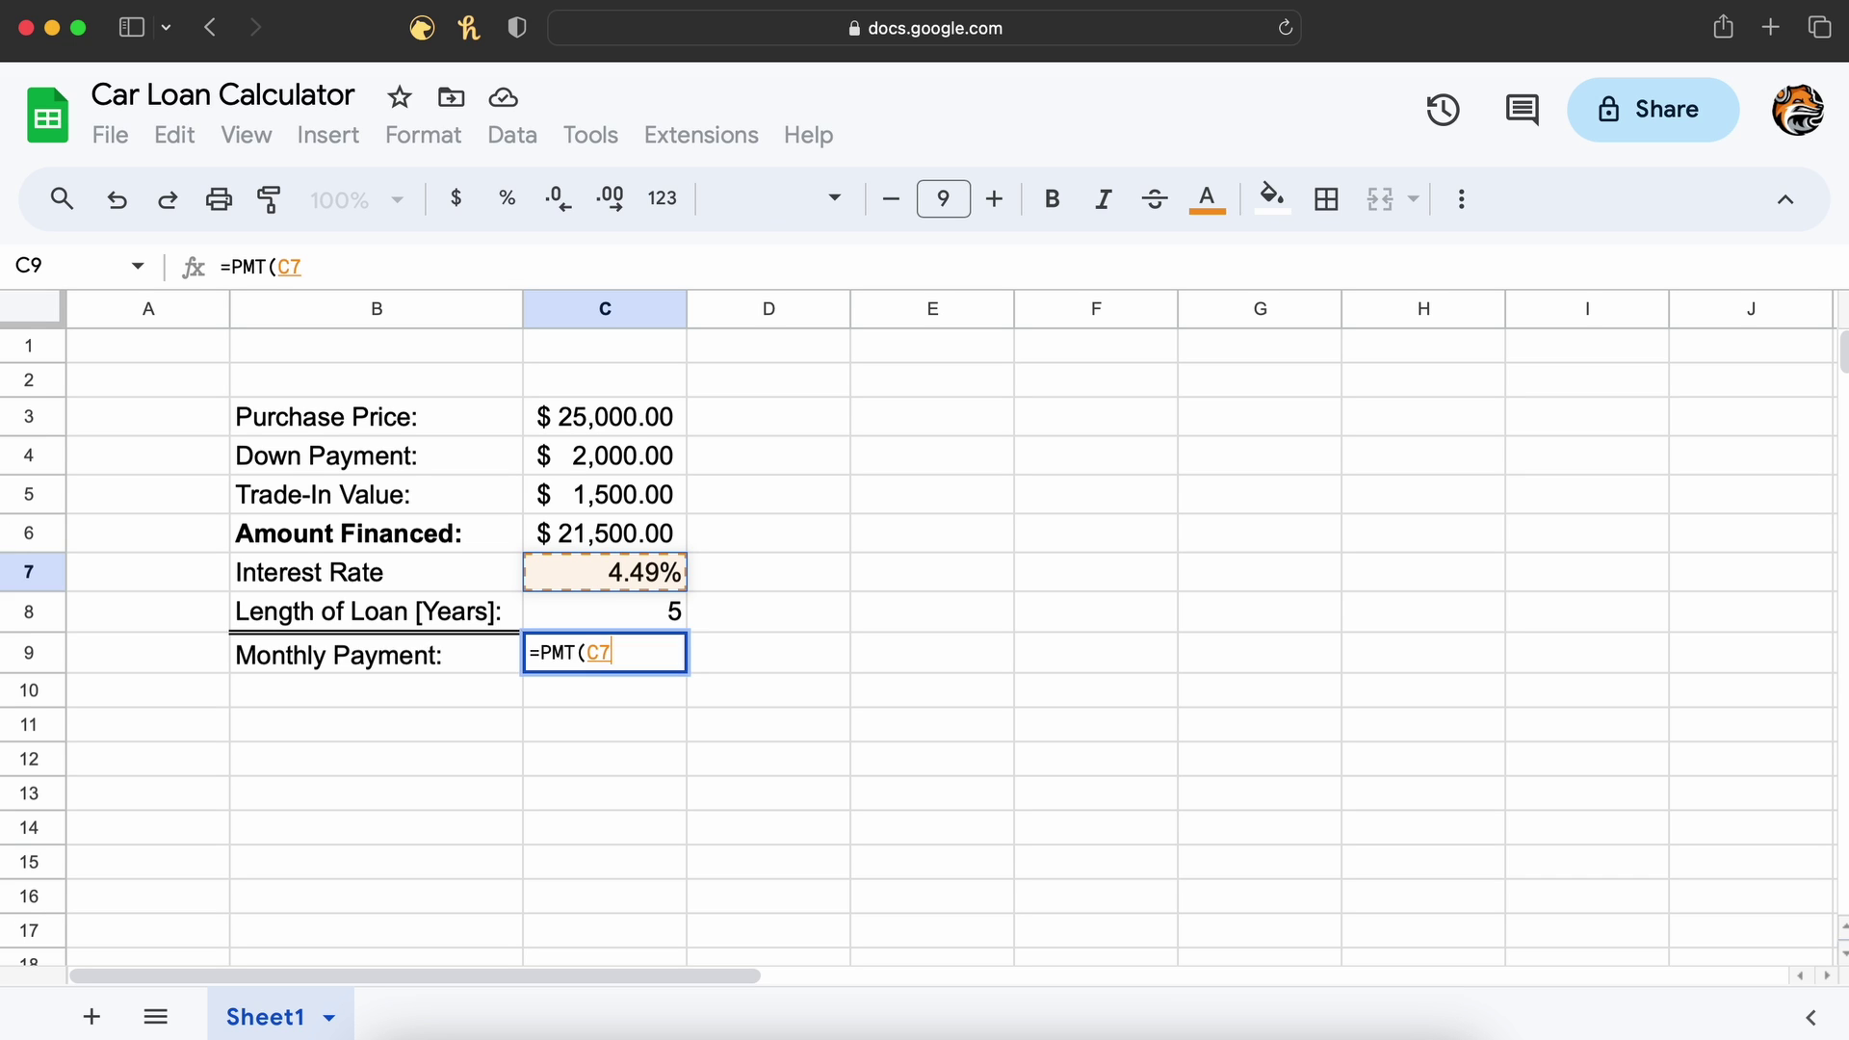
type("/")
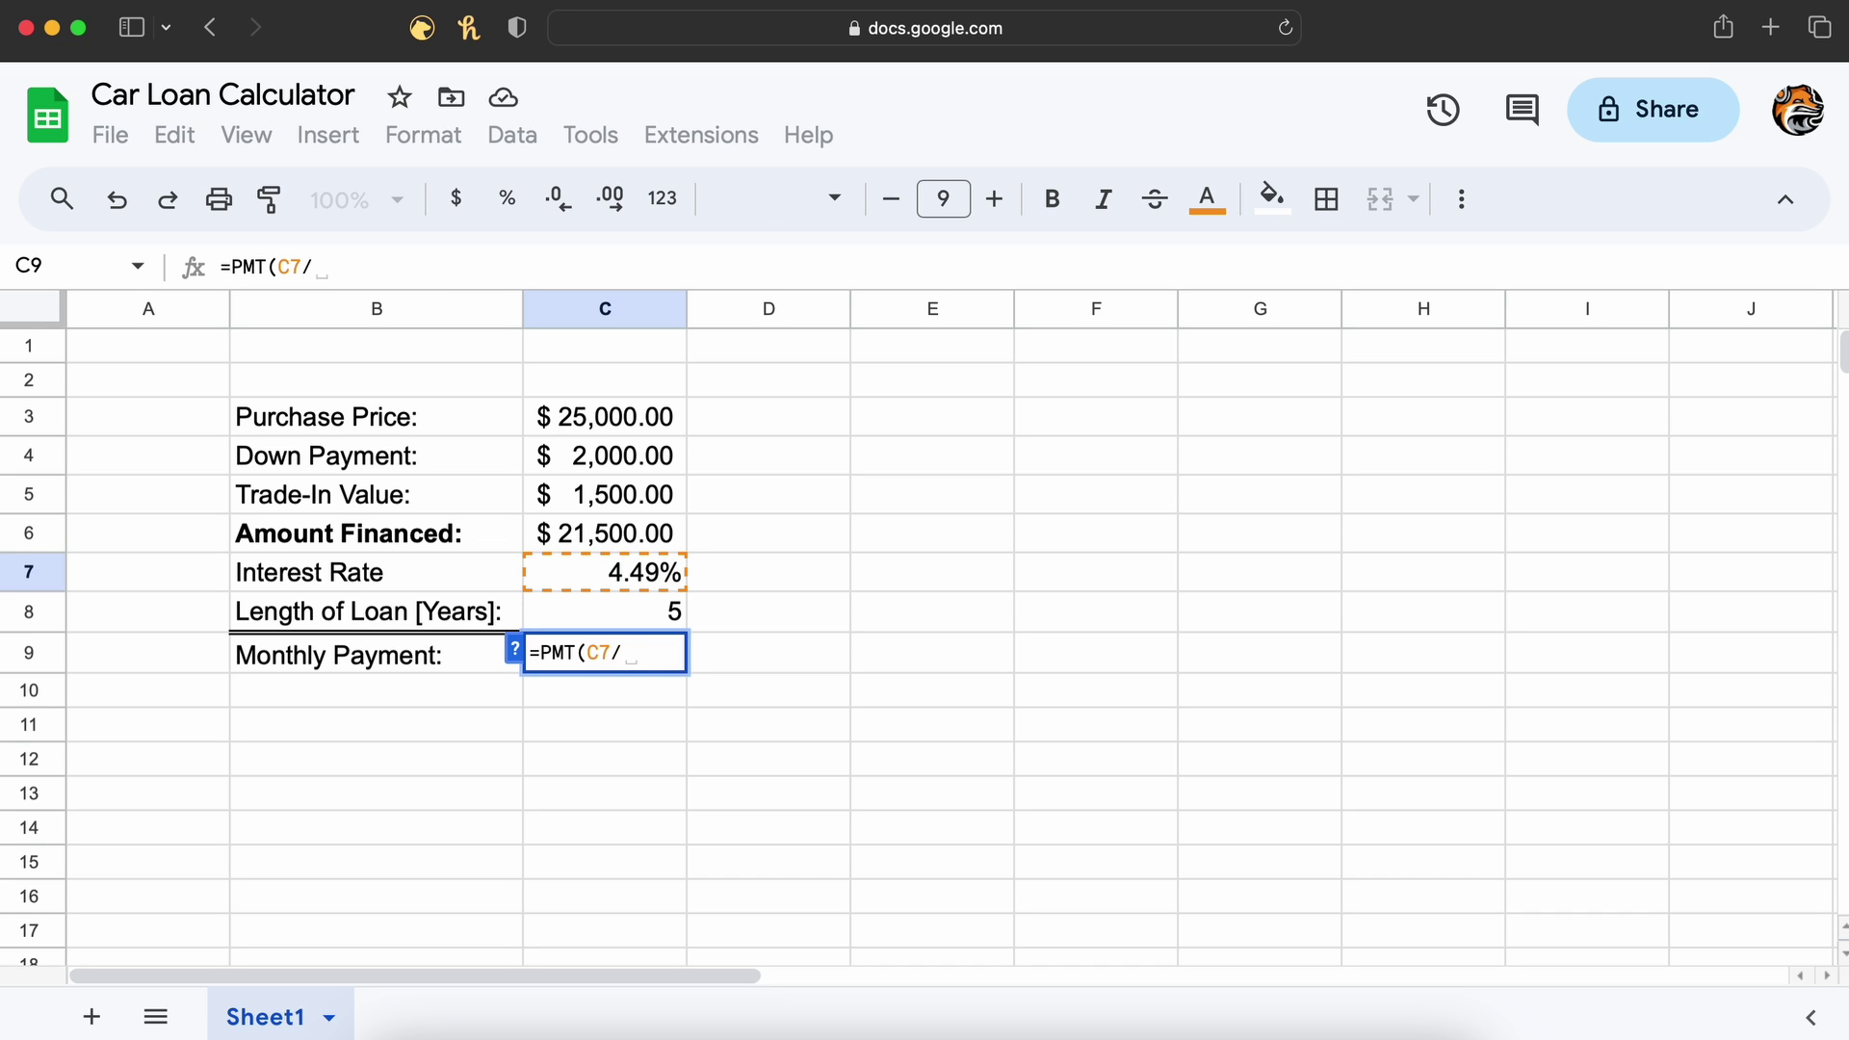
type("12,")
left_click(513, 655)
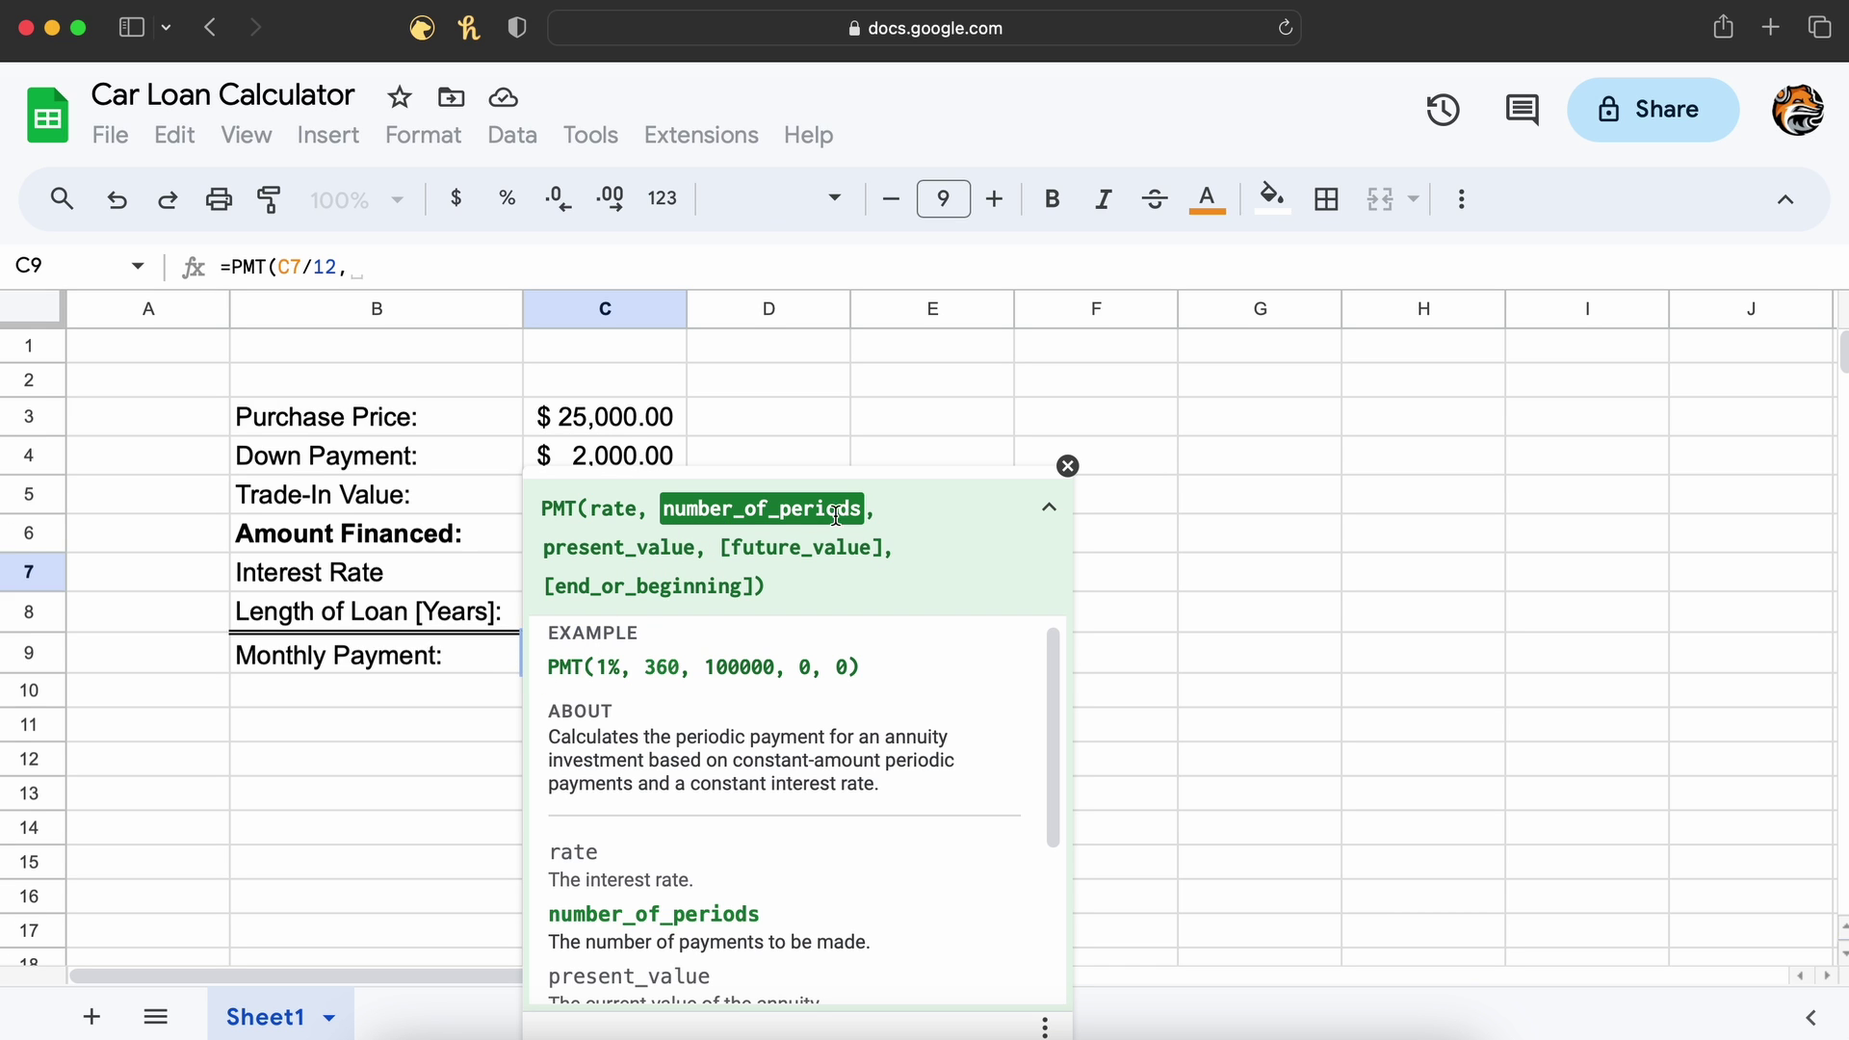
left_click(1067, 466)
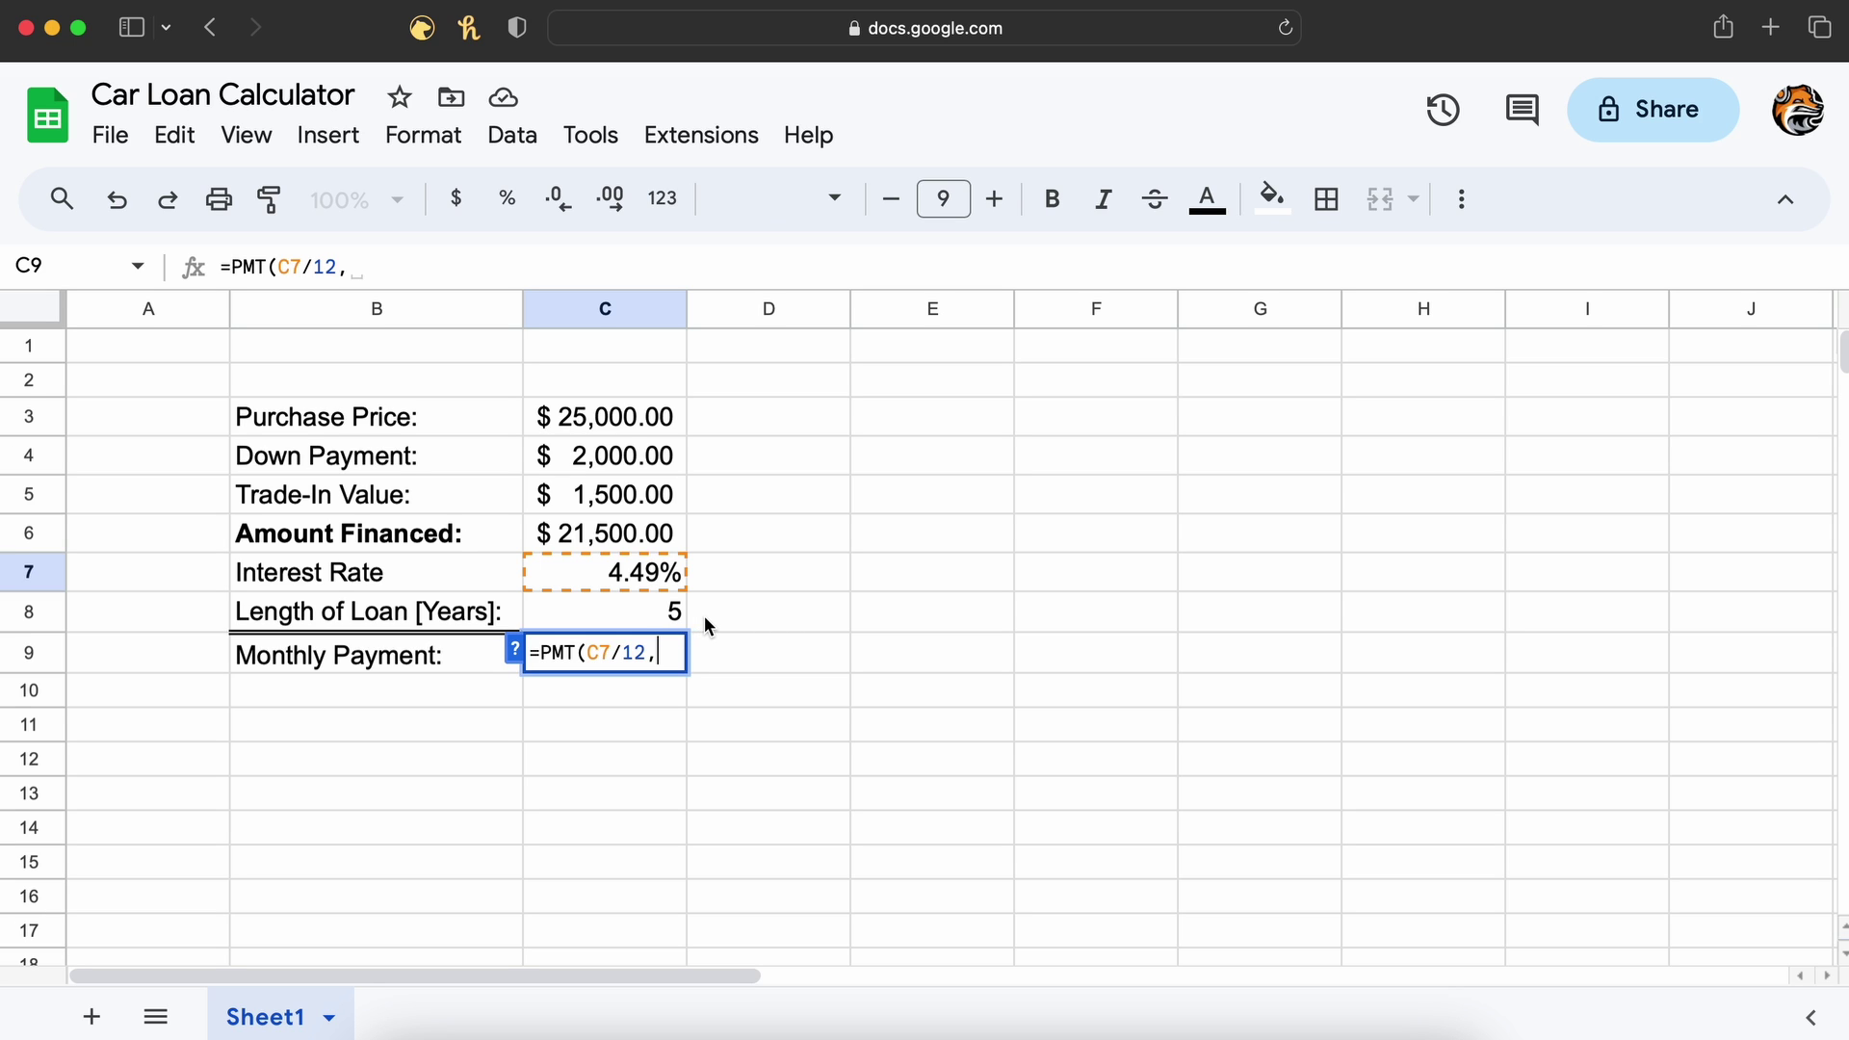
left_click(679, 618)
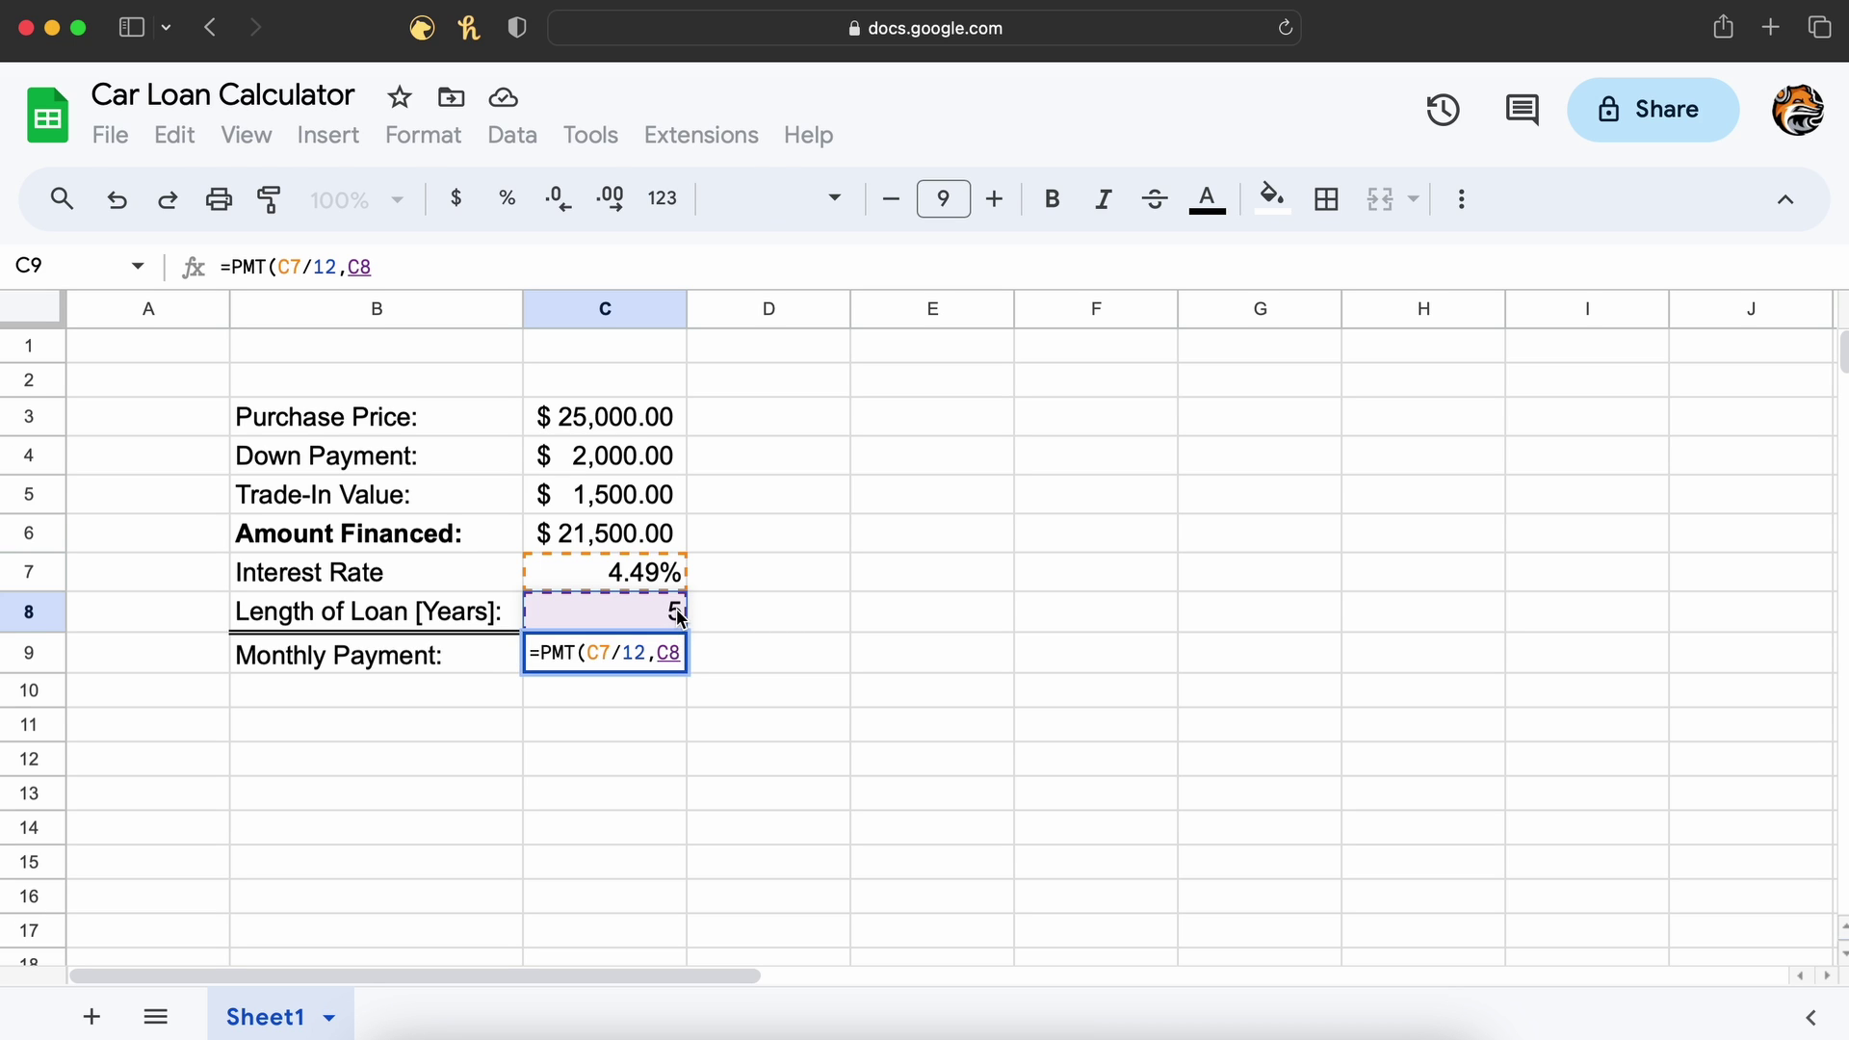
type("*12")
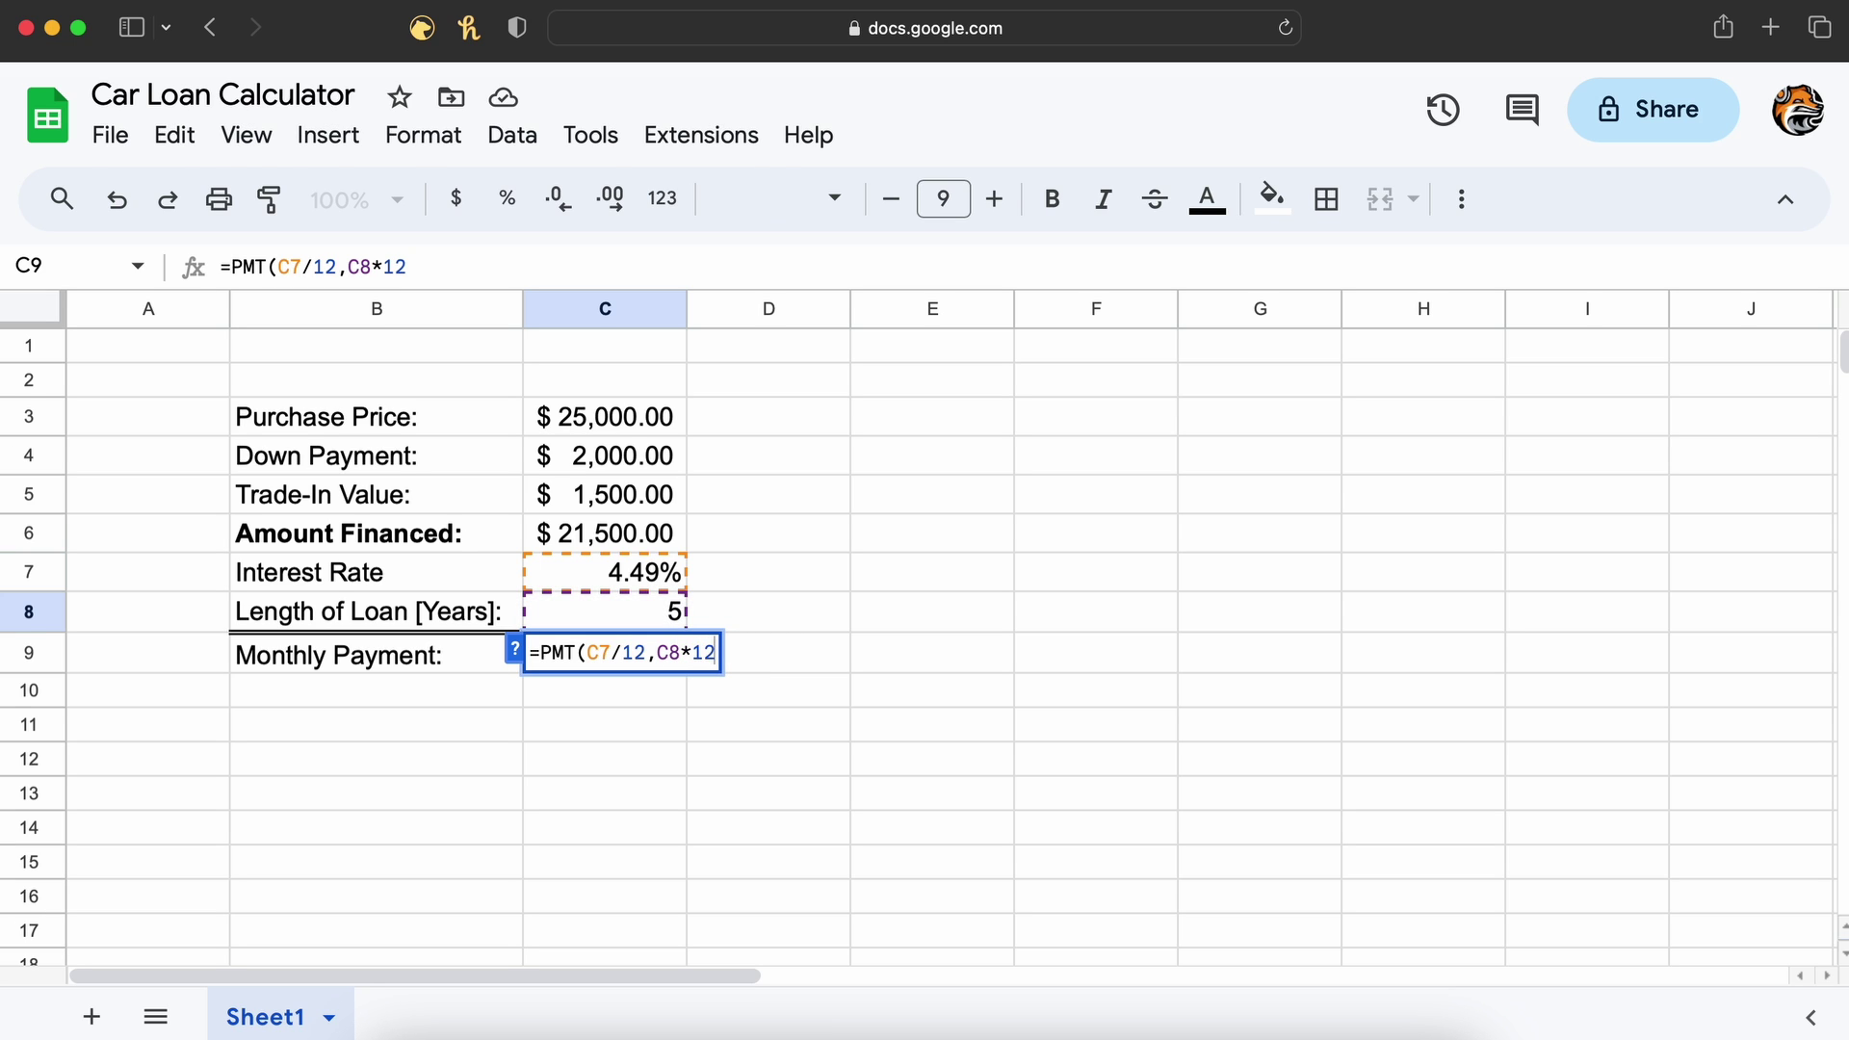
type(",")
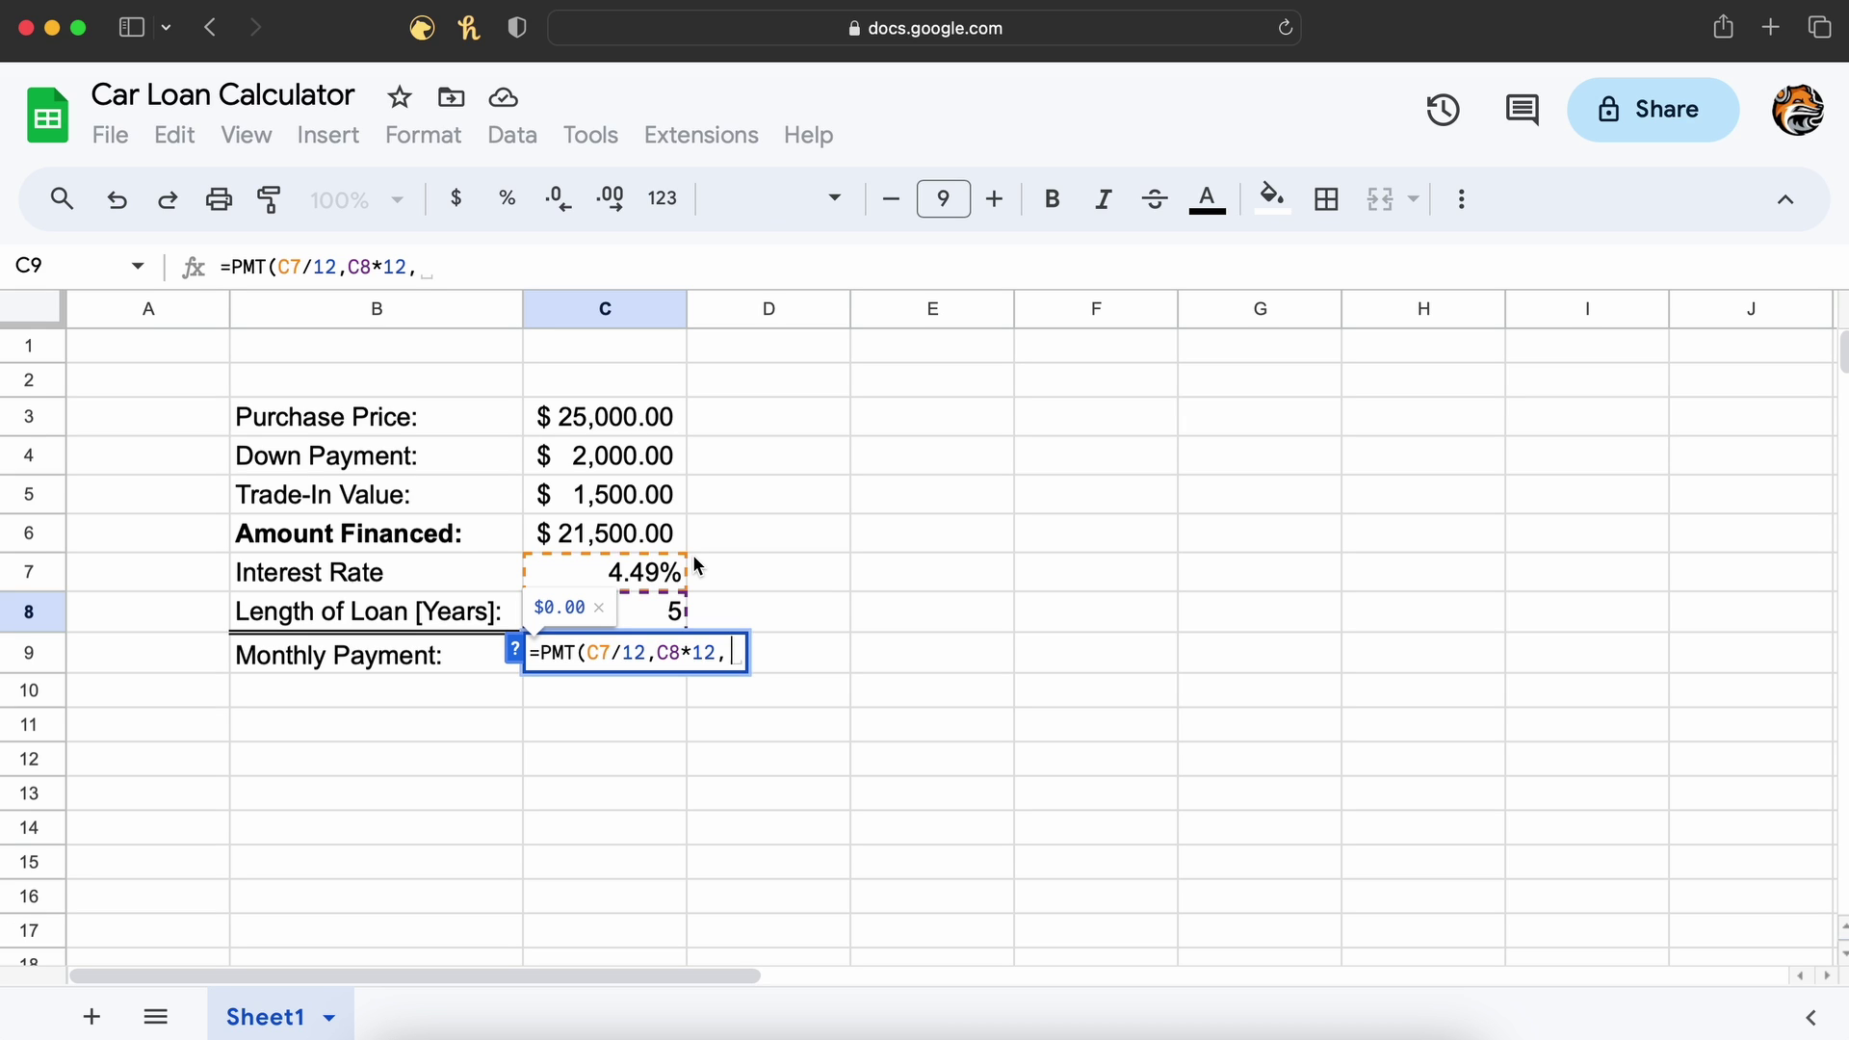
left_click(673, 545)
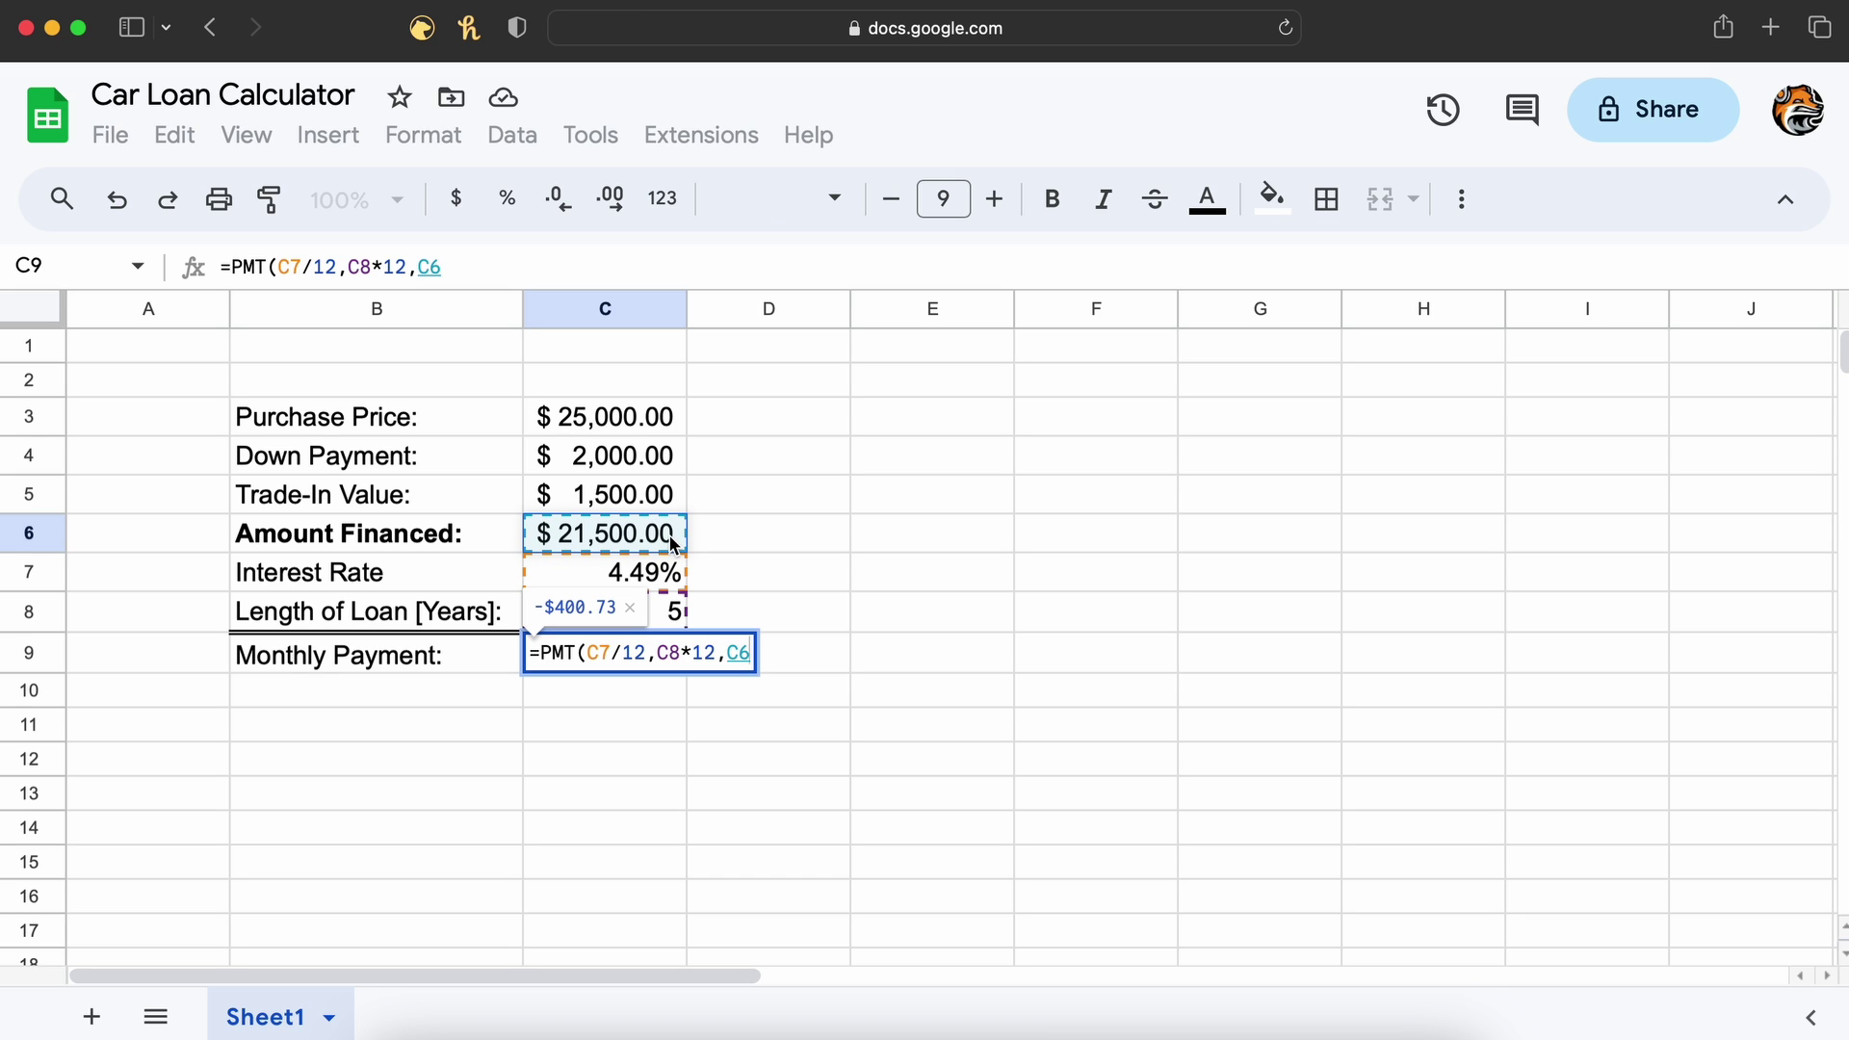
type(")")
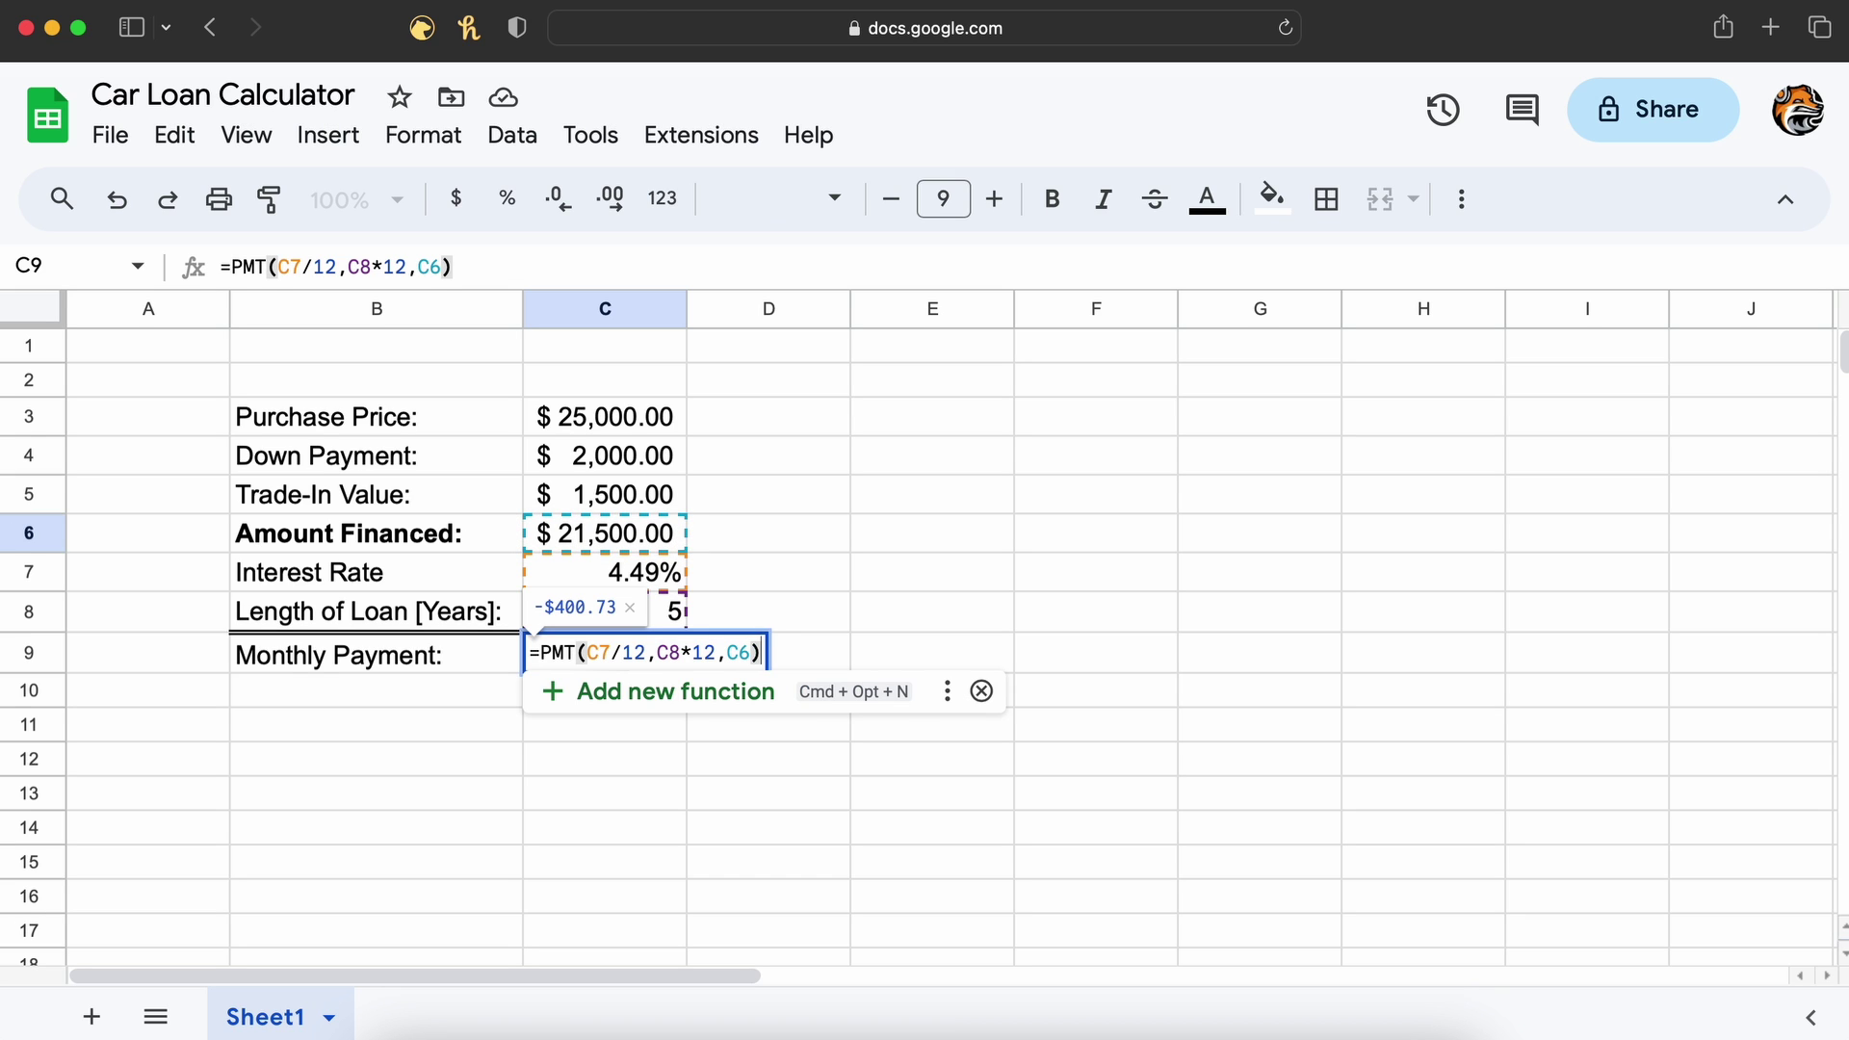
key("Return")
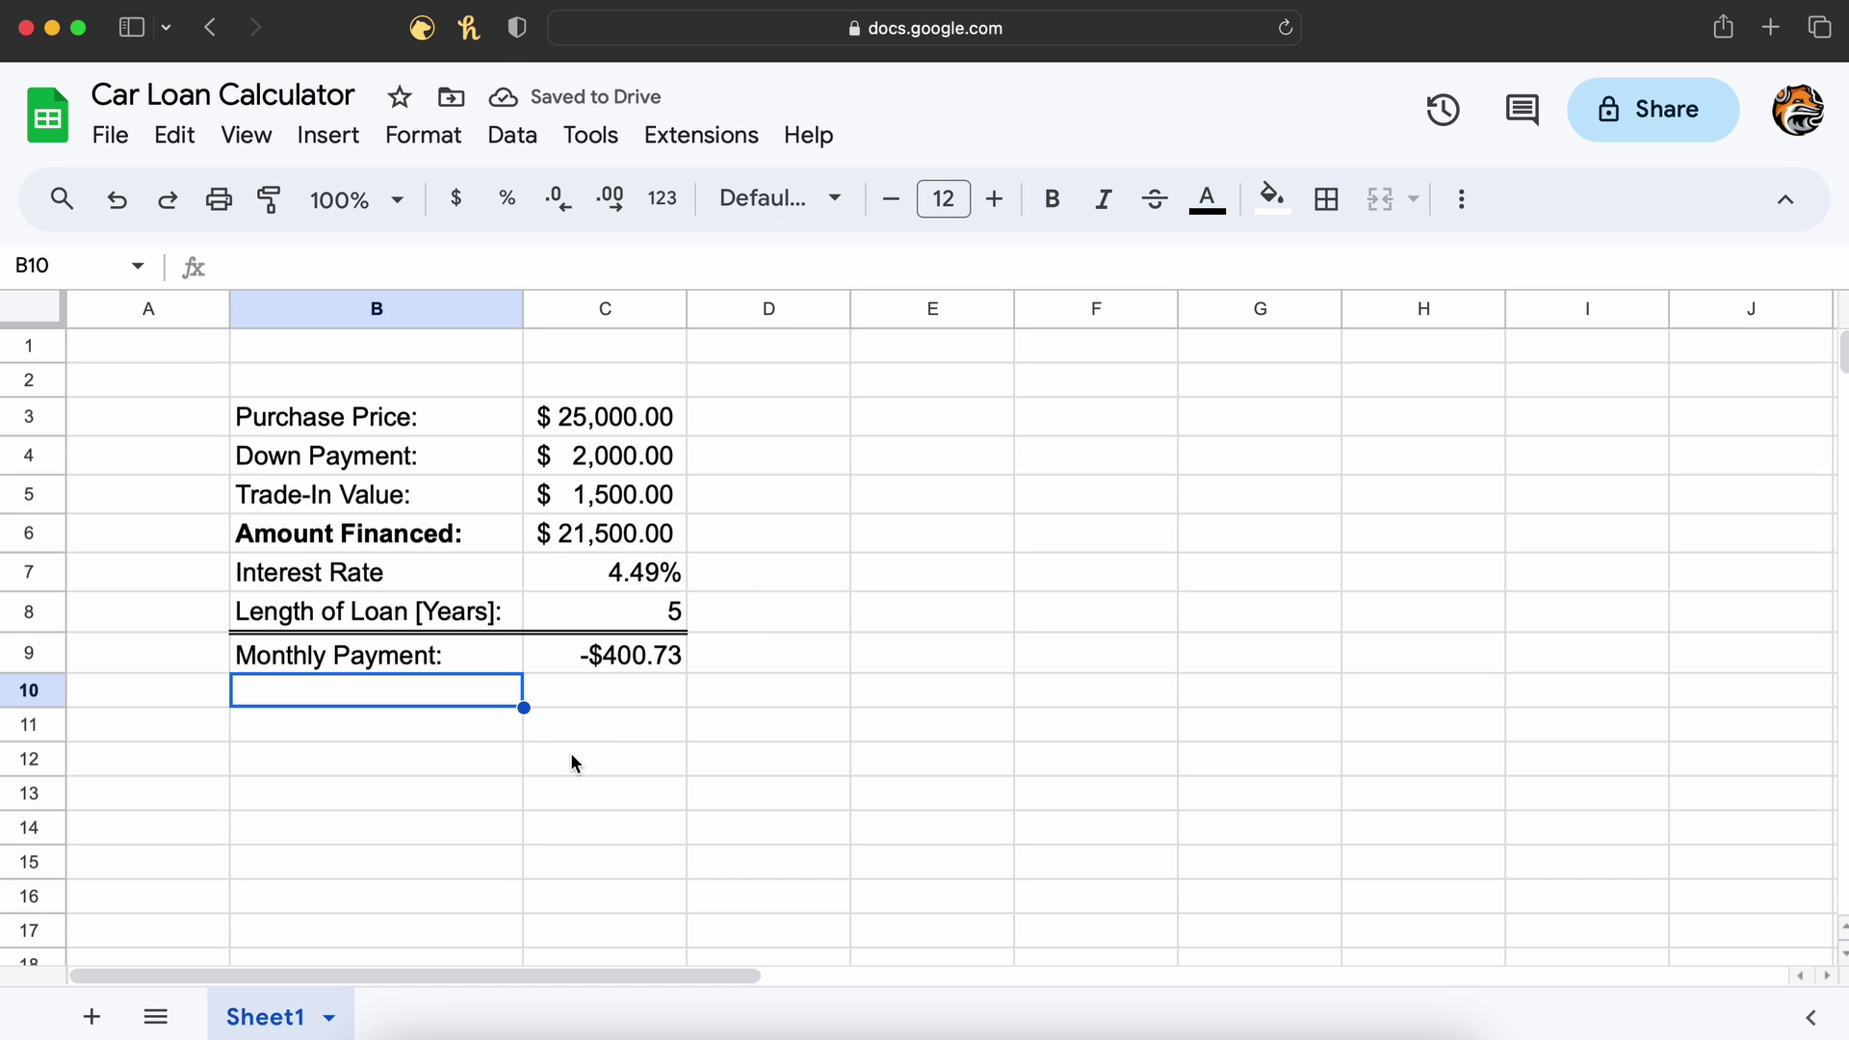
- Label B10 'Total Cost Of Loan' and enter =C9*C8*12 in C10, showing -$24,043.63
left_click(609, 672)
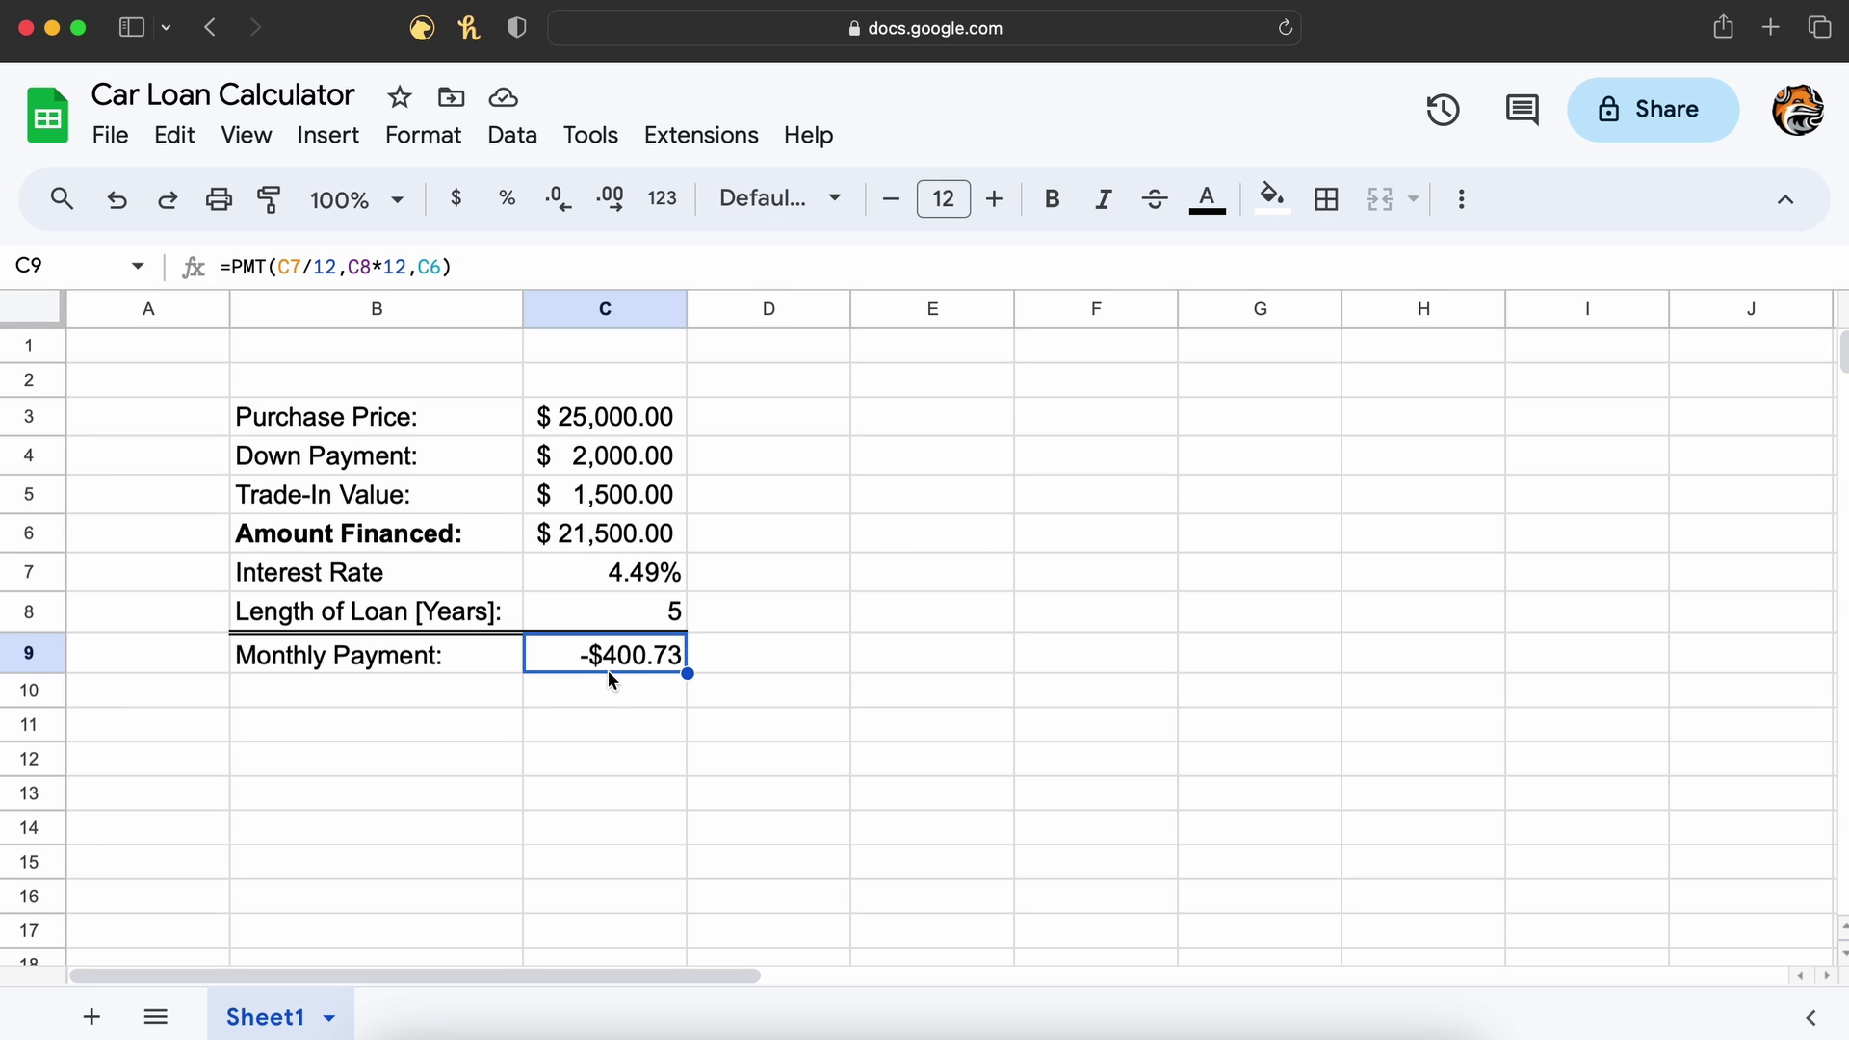
left_click(476, 703)
type("Total Cost ")
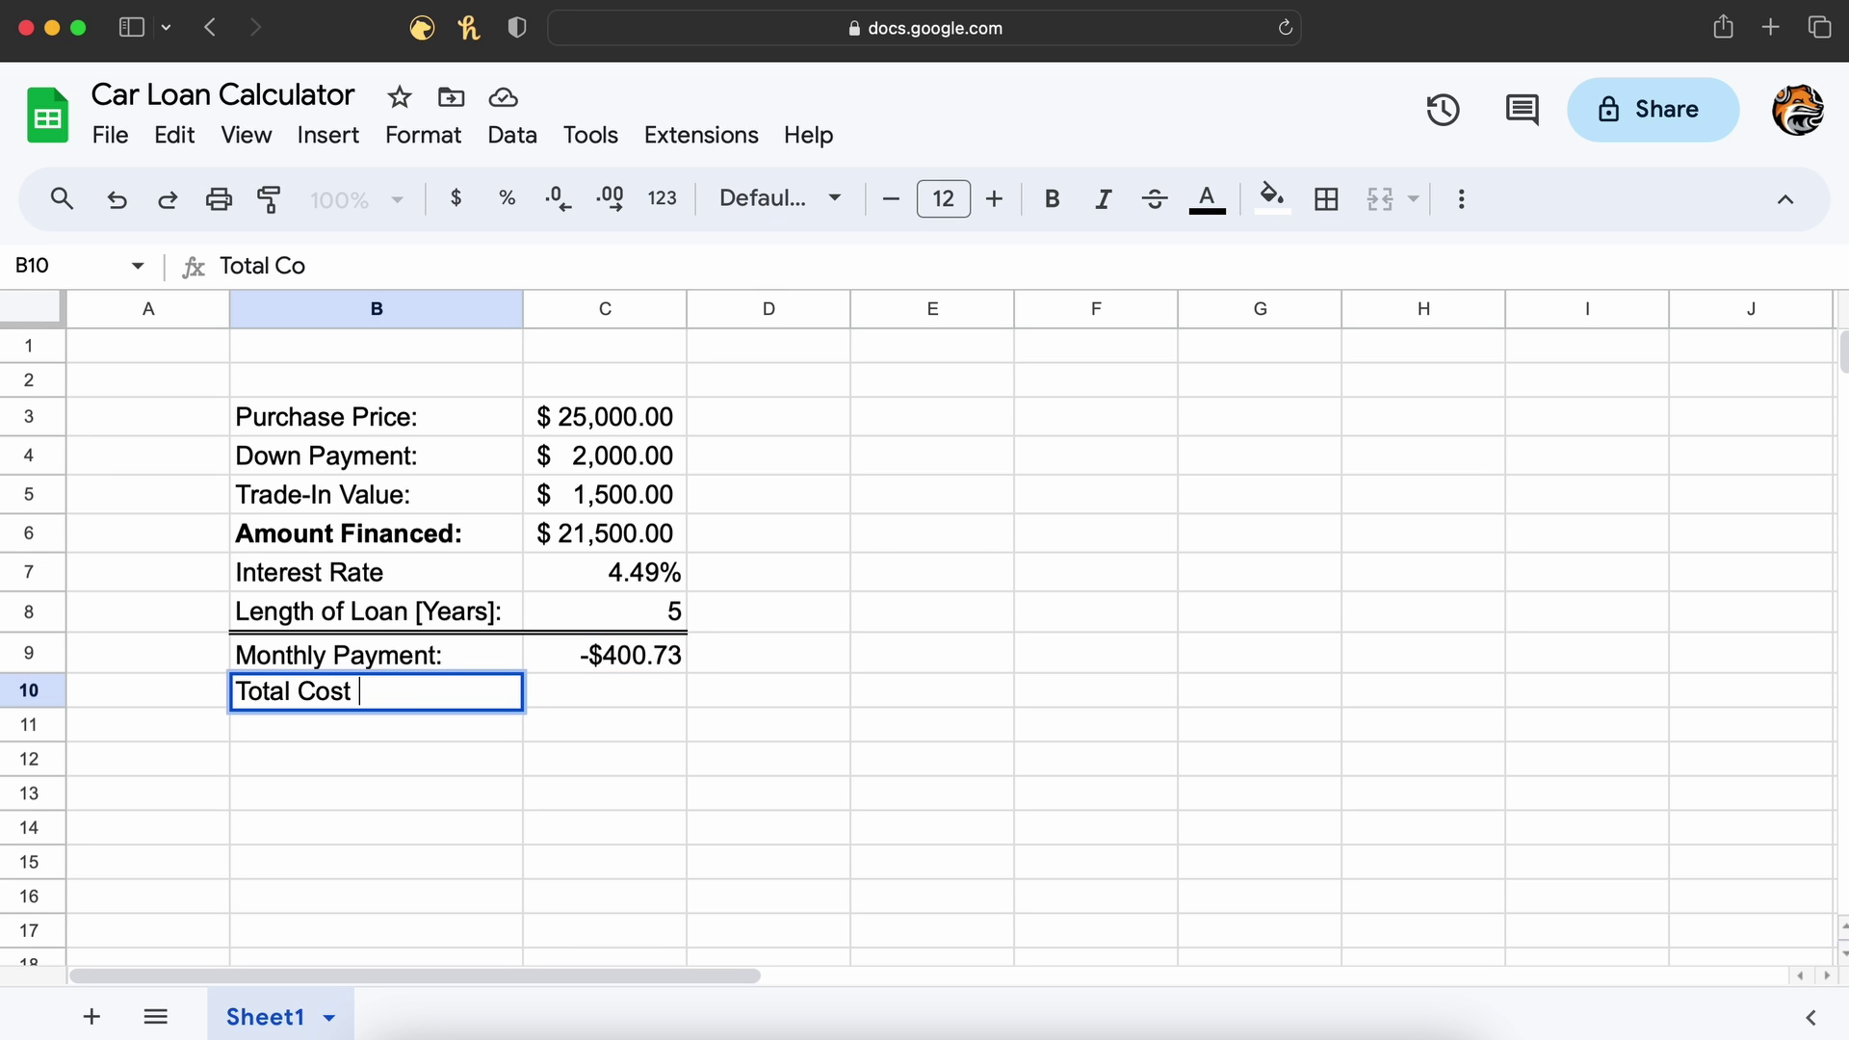
type("Of Loan")
key("Tab")
type("=")
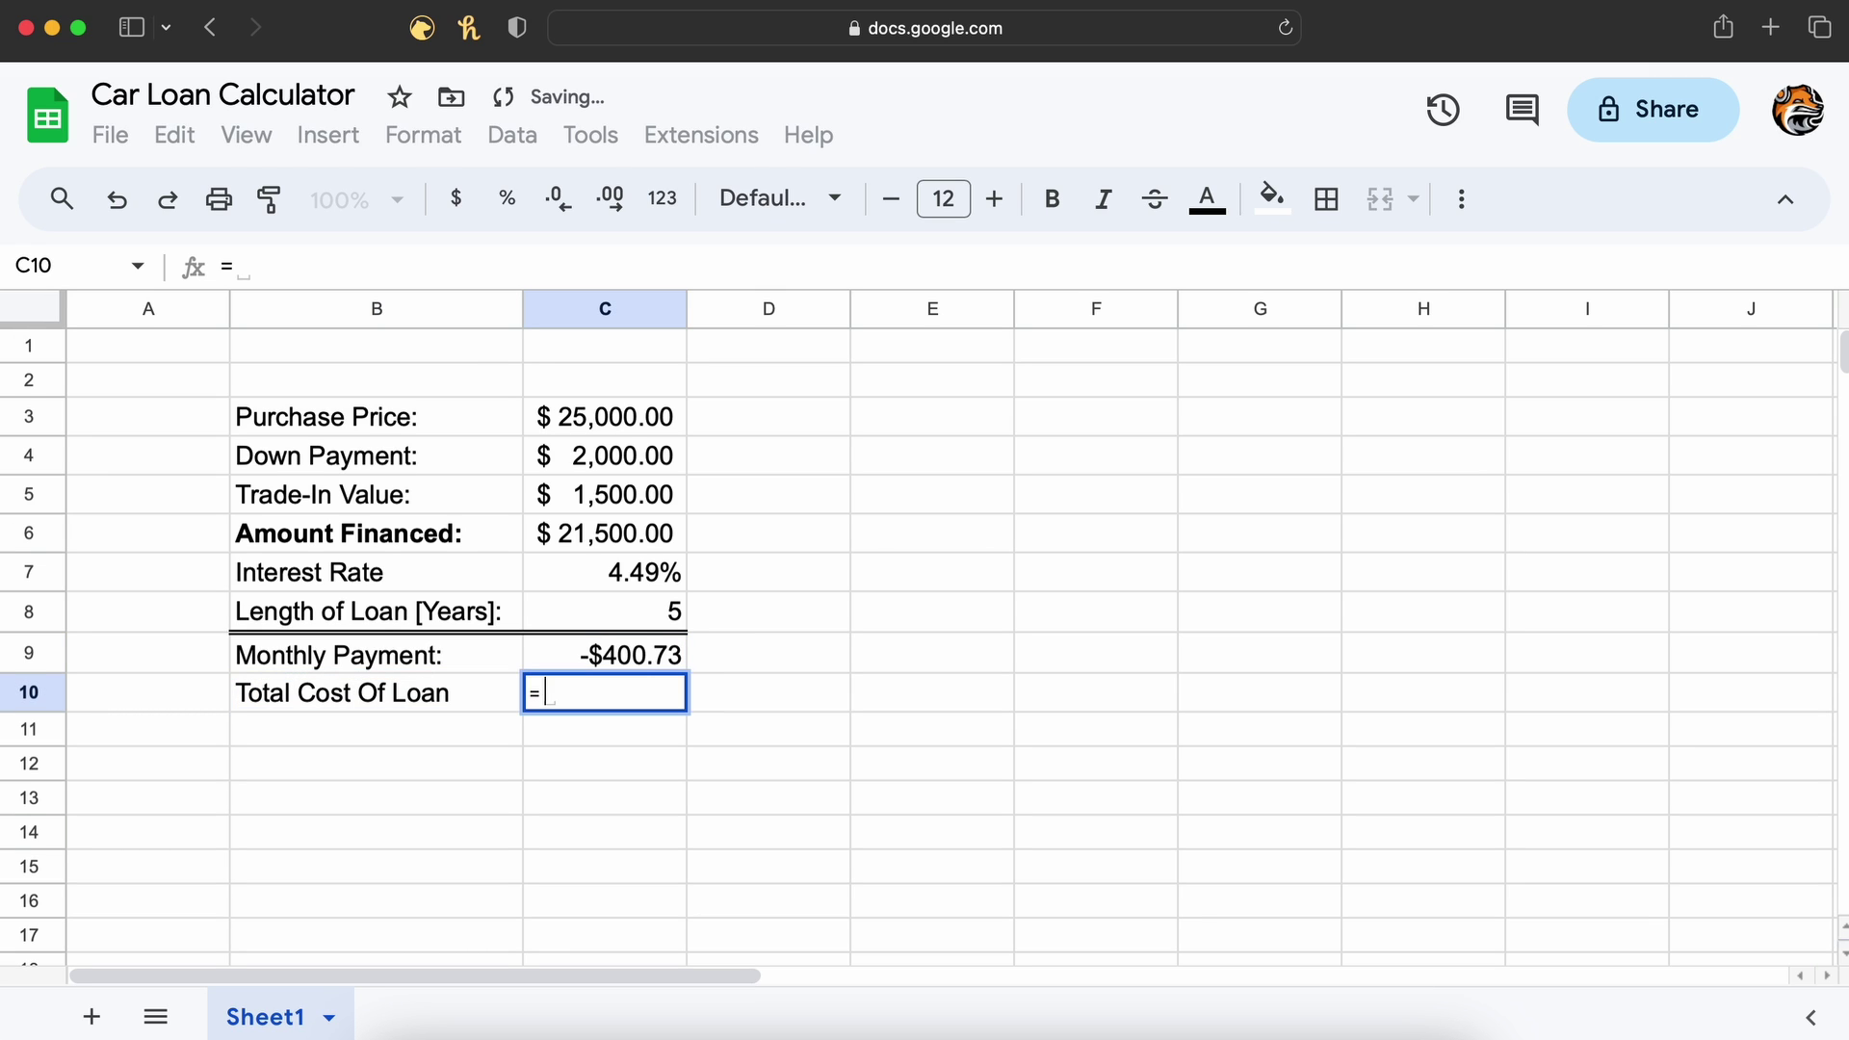
key("Up")
key("Up")
key("Down")
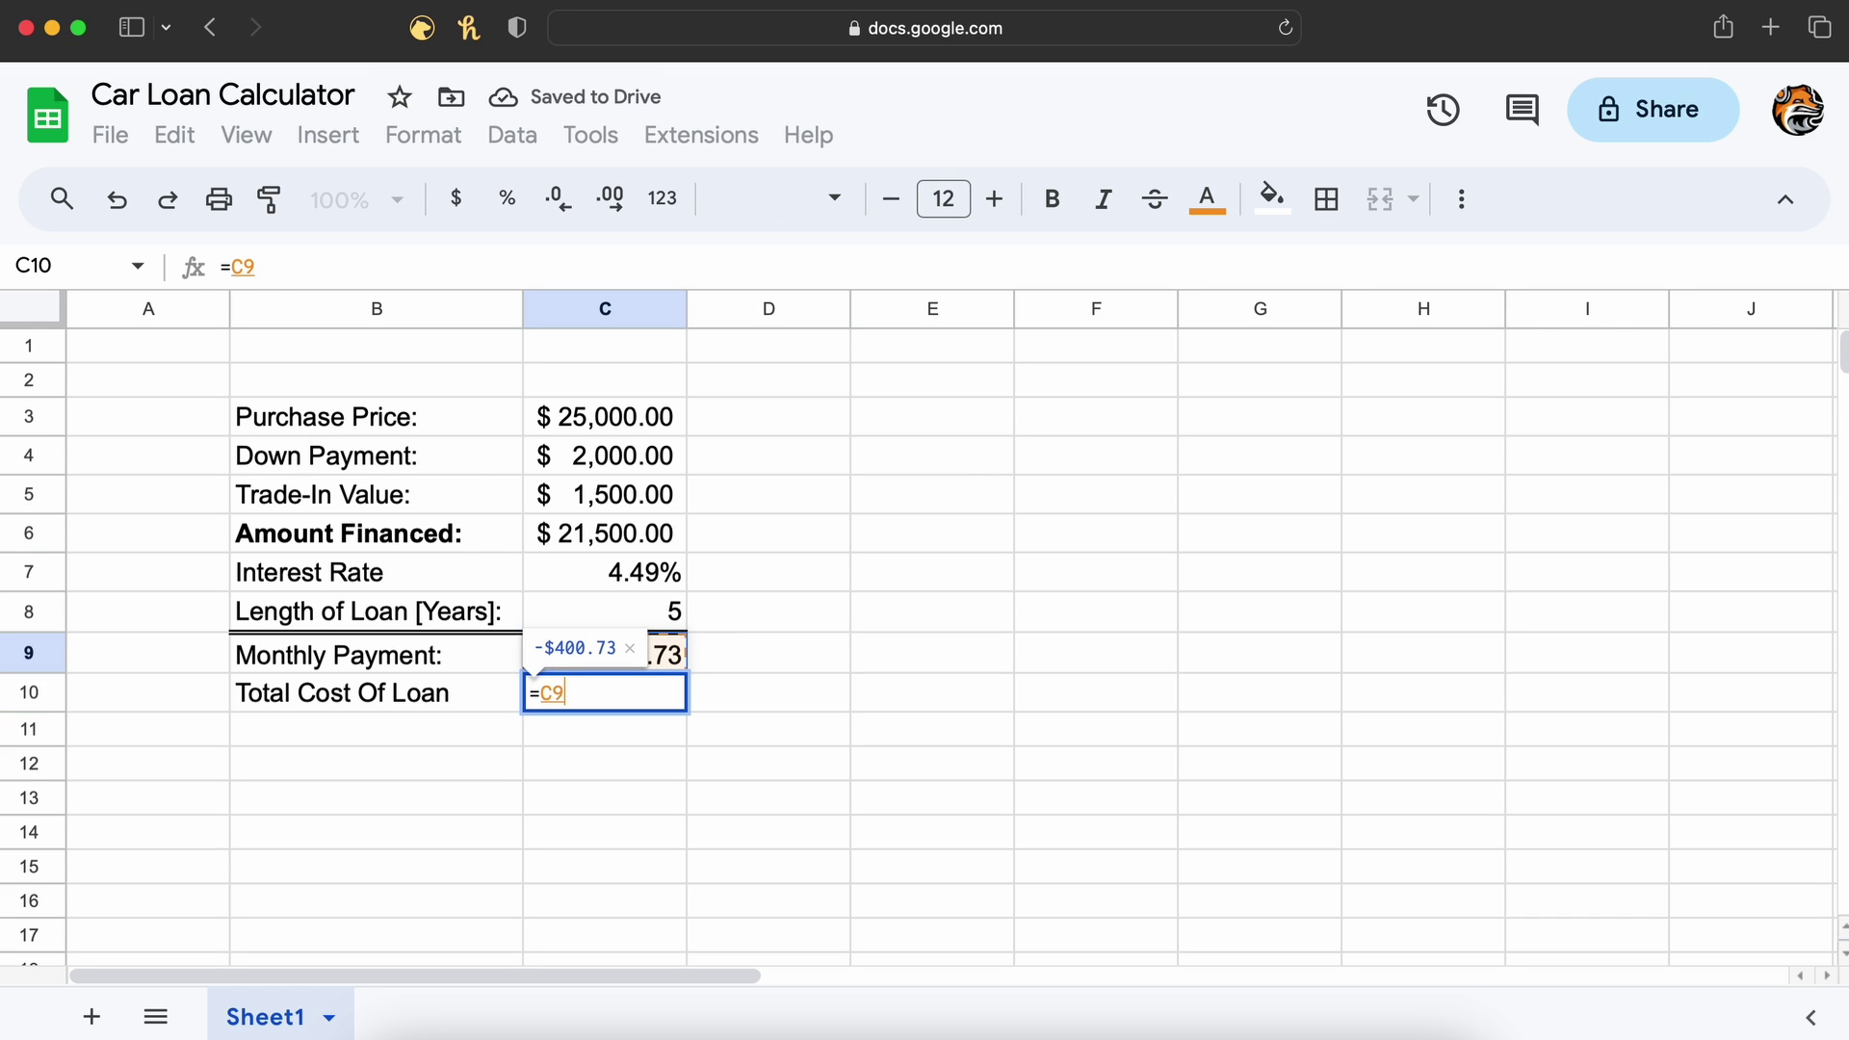
type("*")
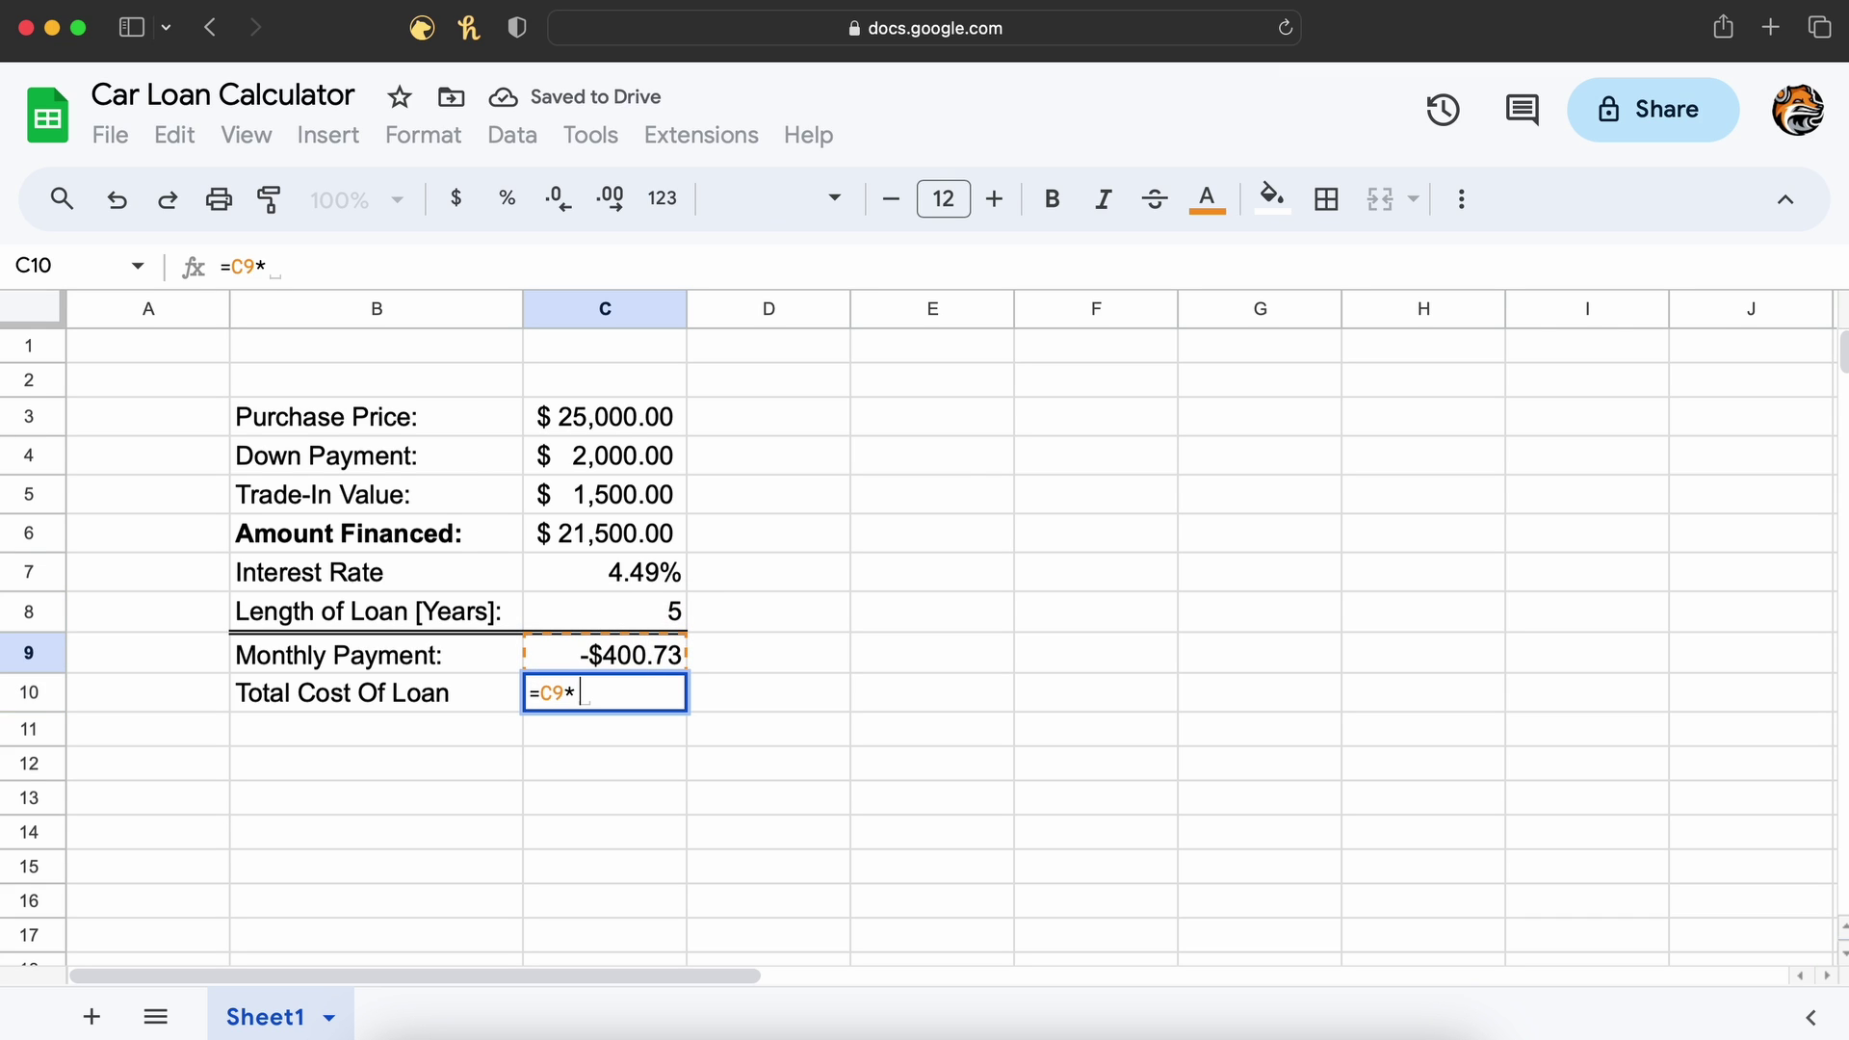
key("Up")
key("Up")
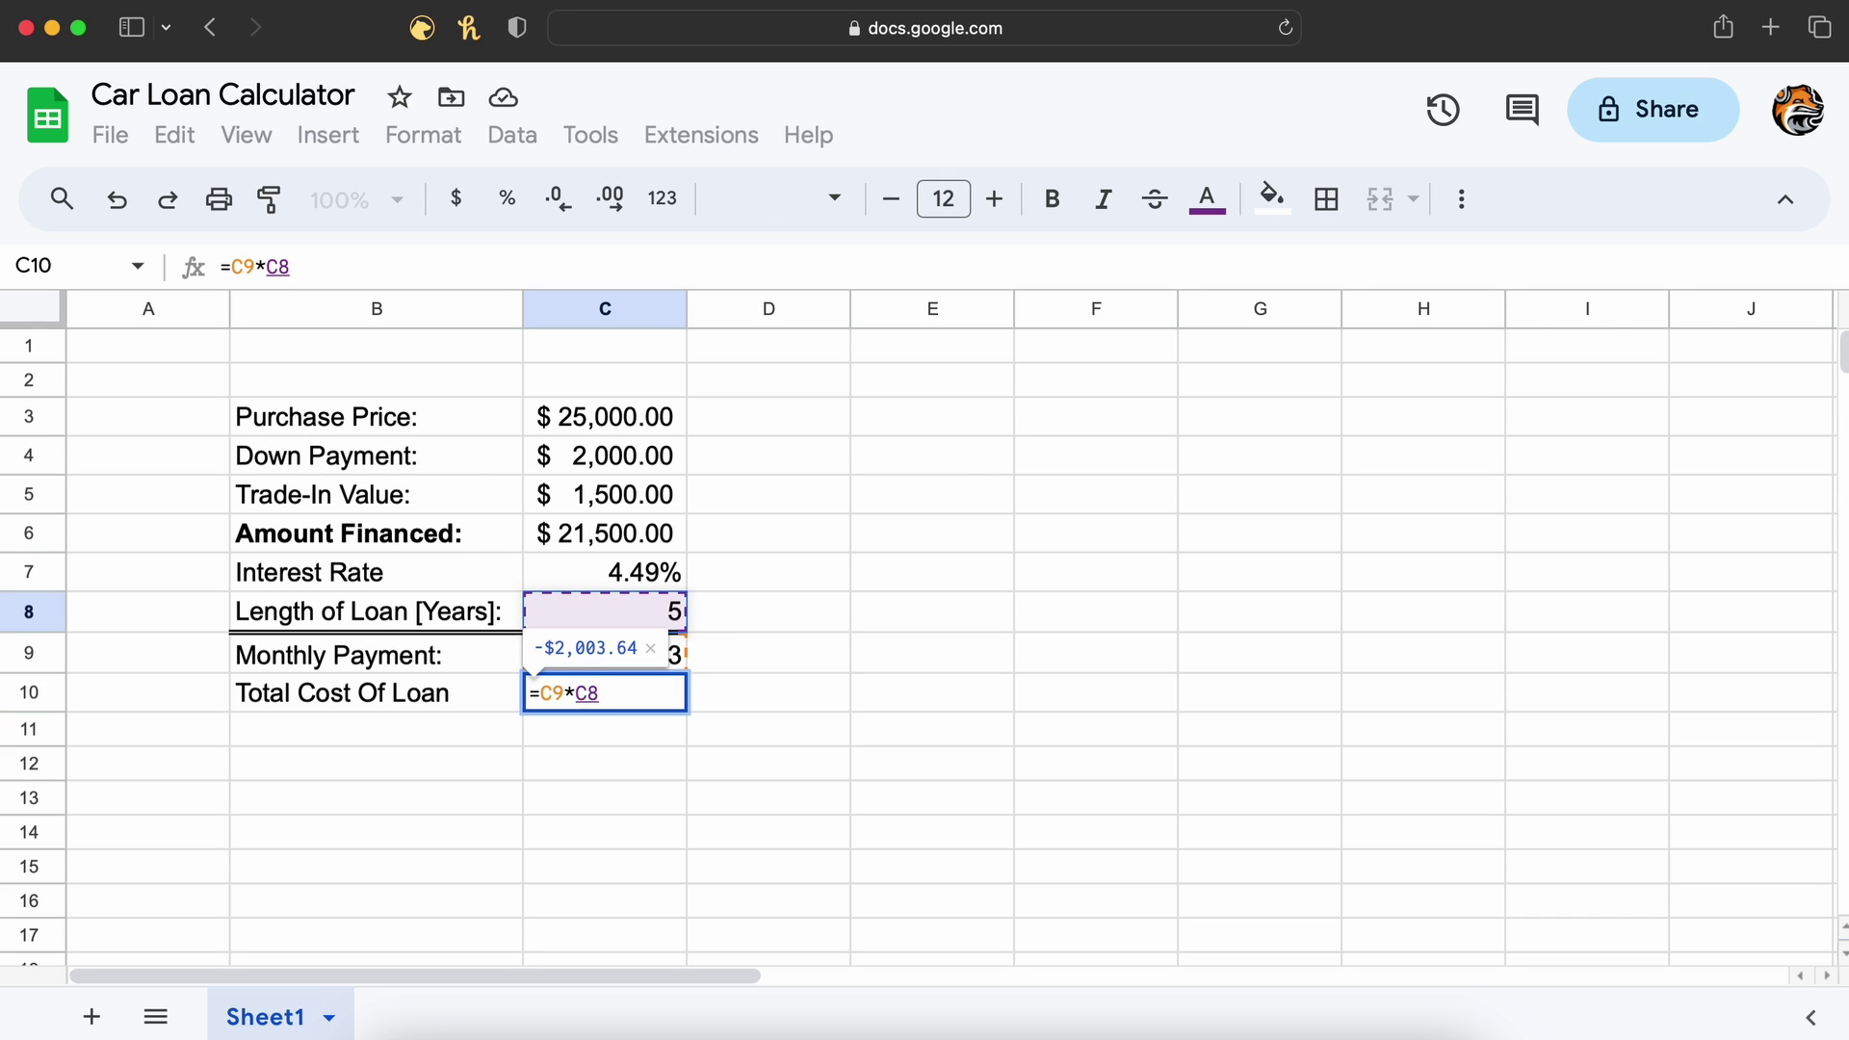
type("*12")
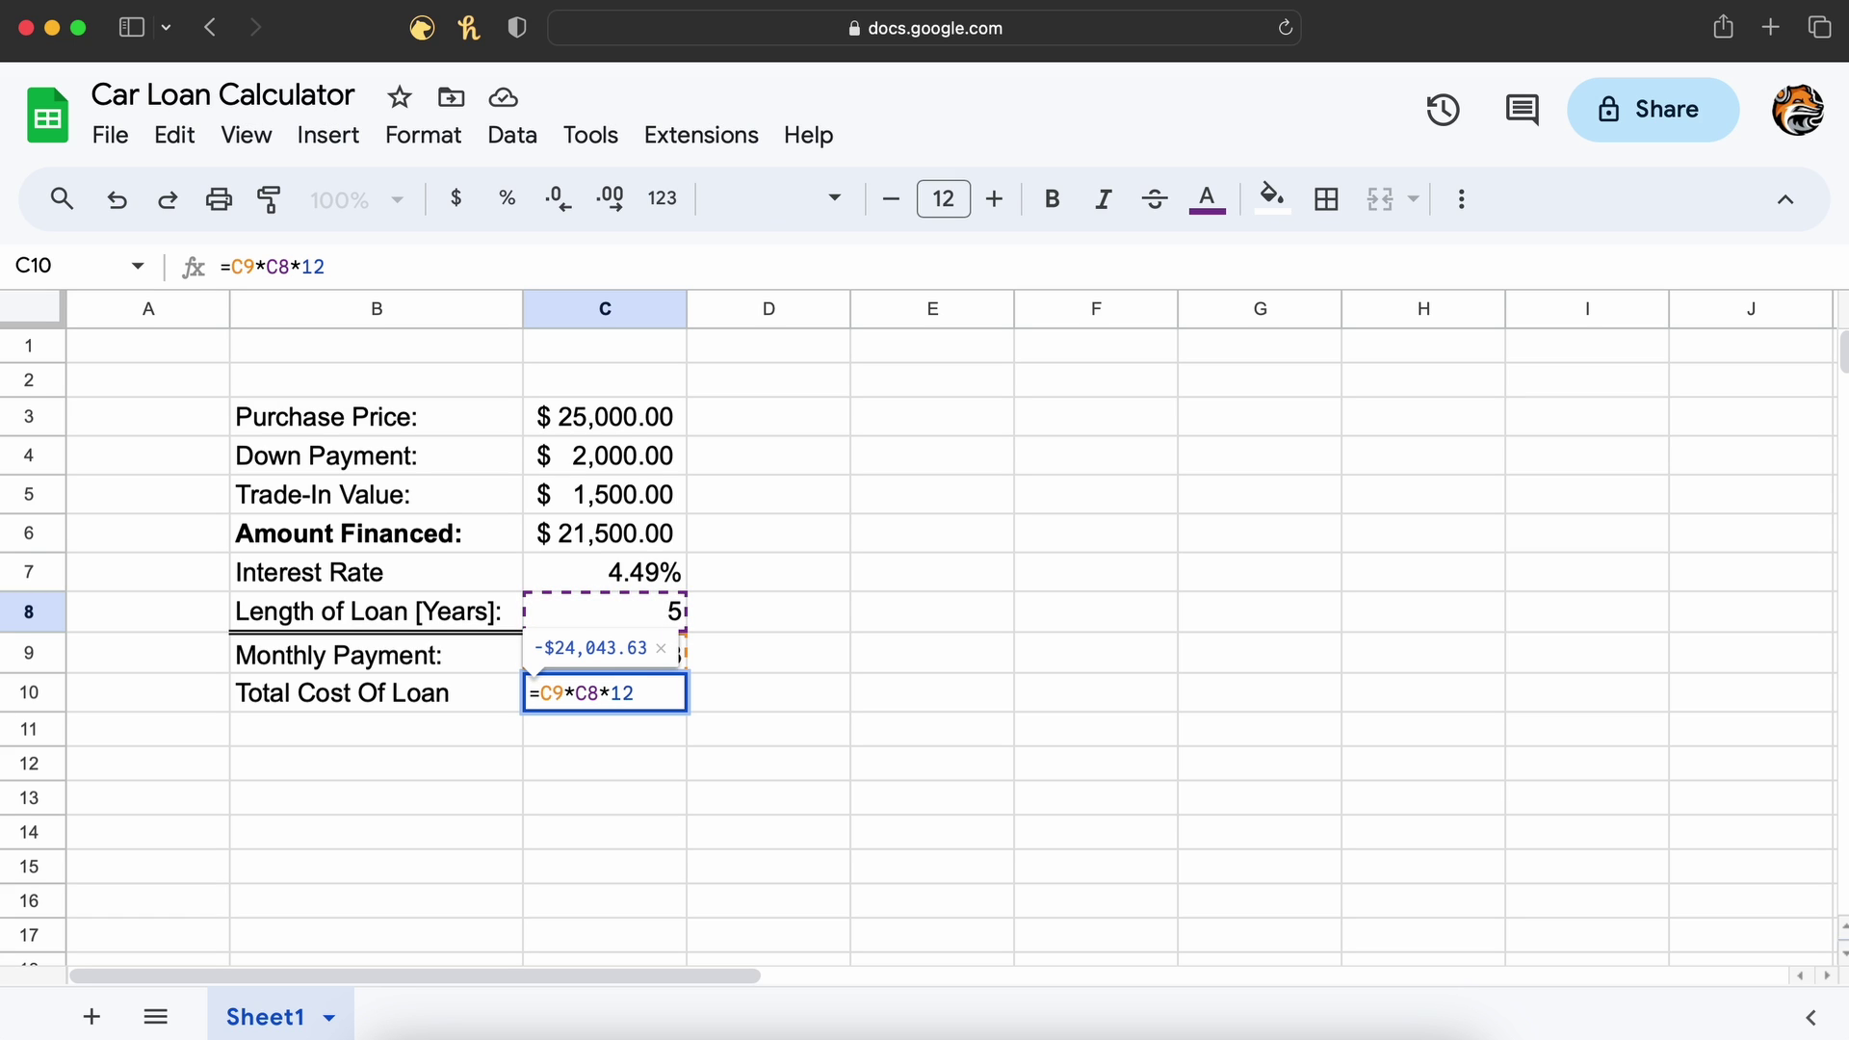
key("Return")
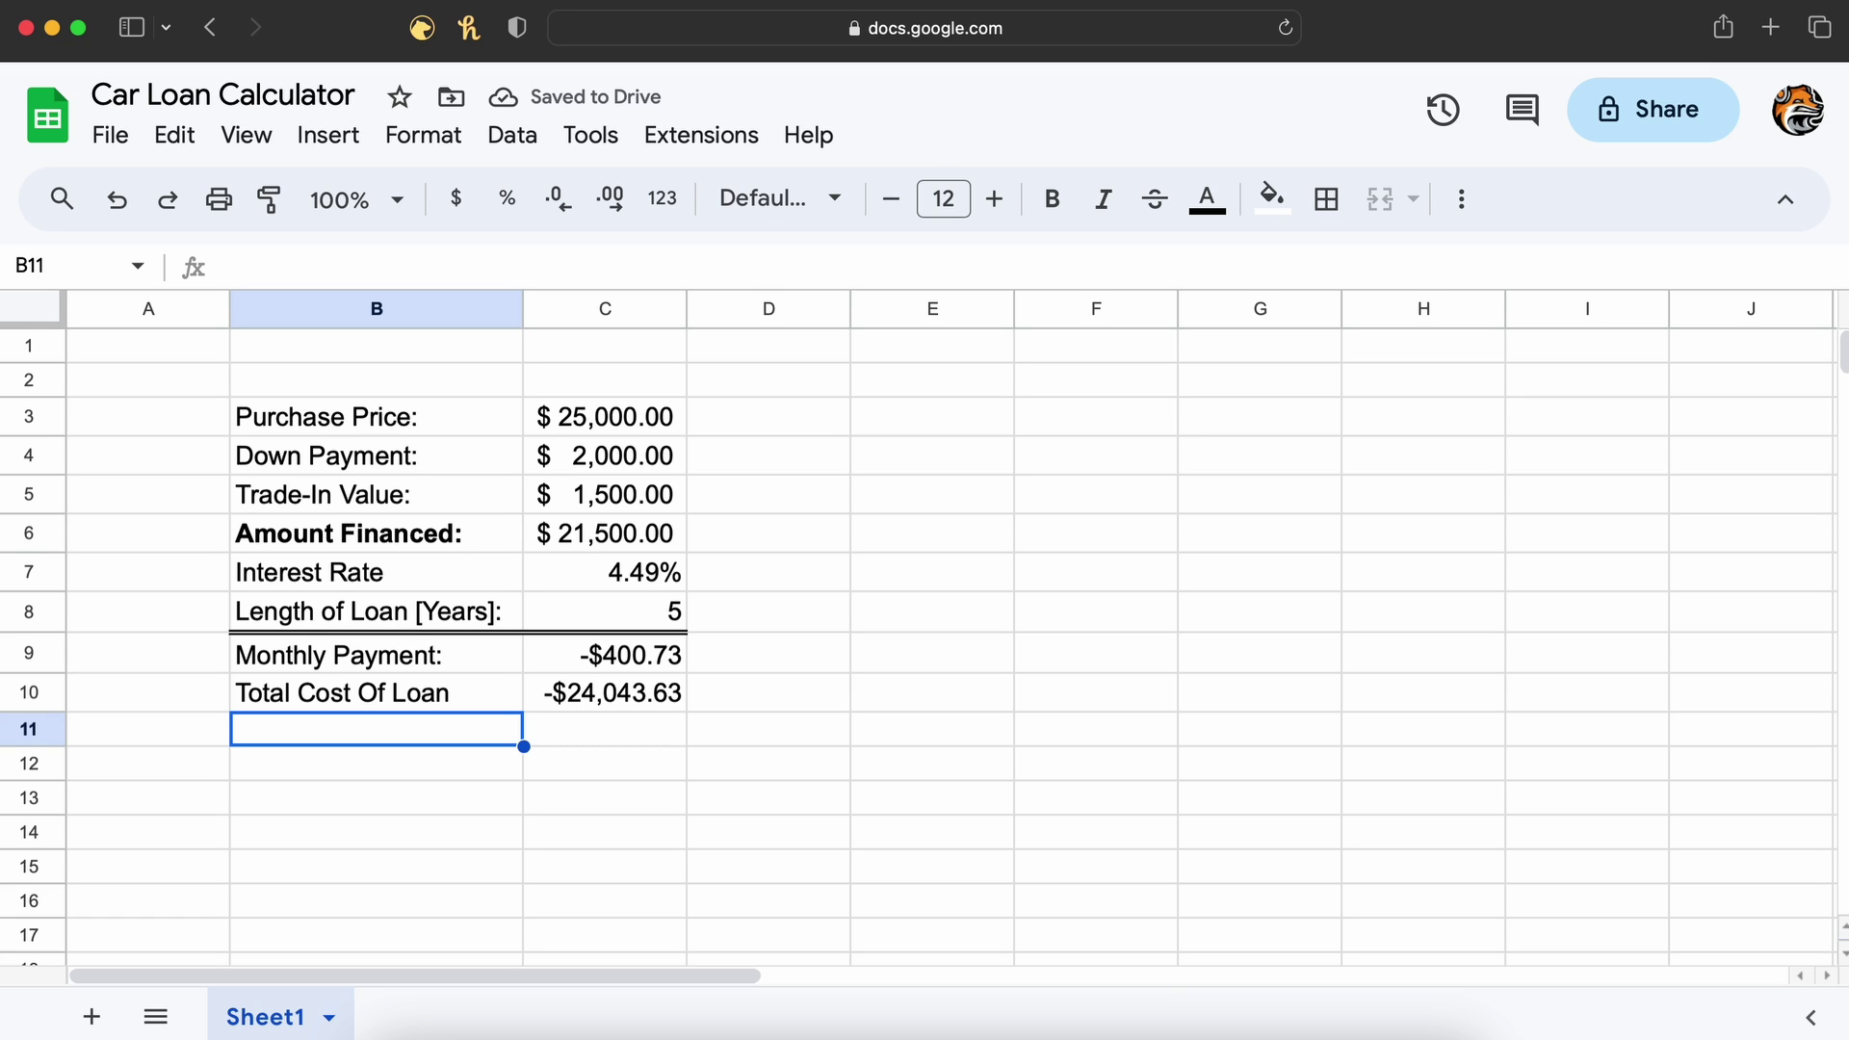
- Label B11 'Amount of Interest Paid:' and enter =C10+C6 in C11, showing -$2,543.63
type("Am")
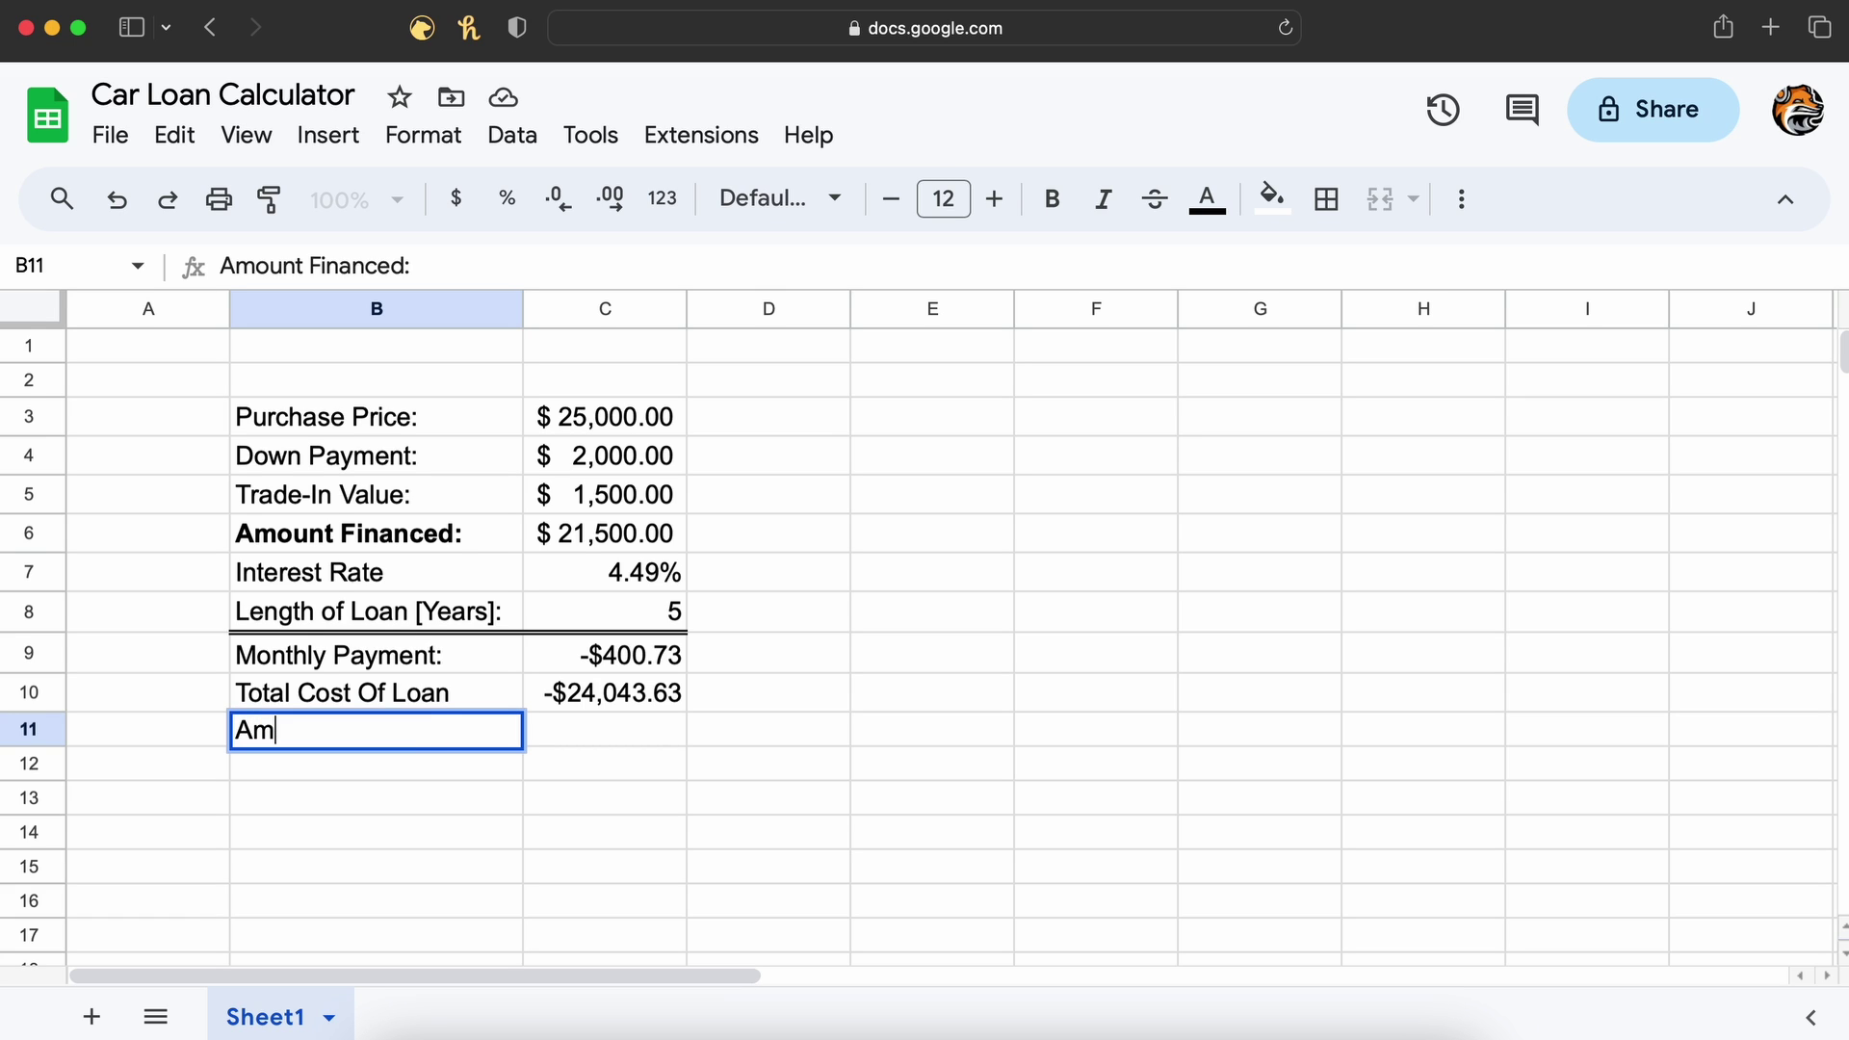
type("ount of Interest Paid:")
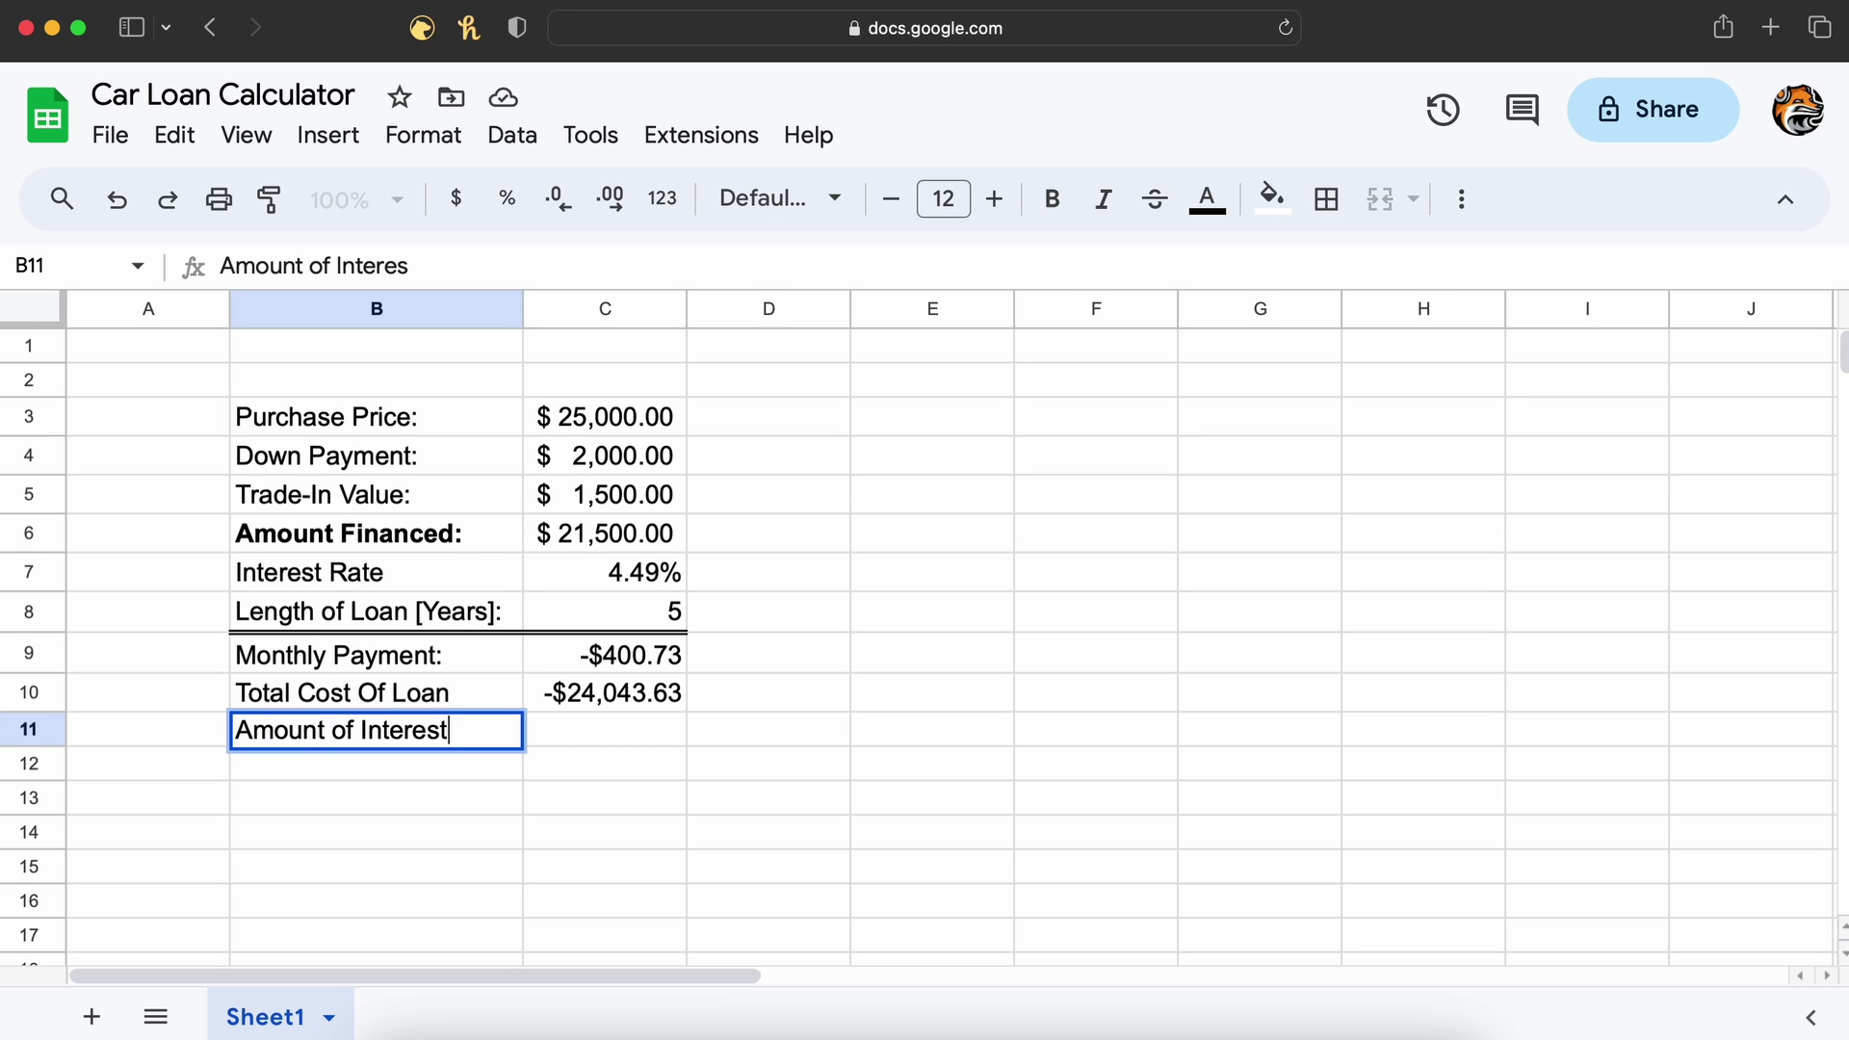
left_click(605, 731)
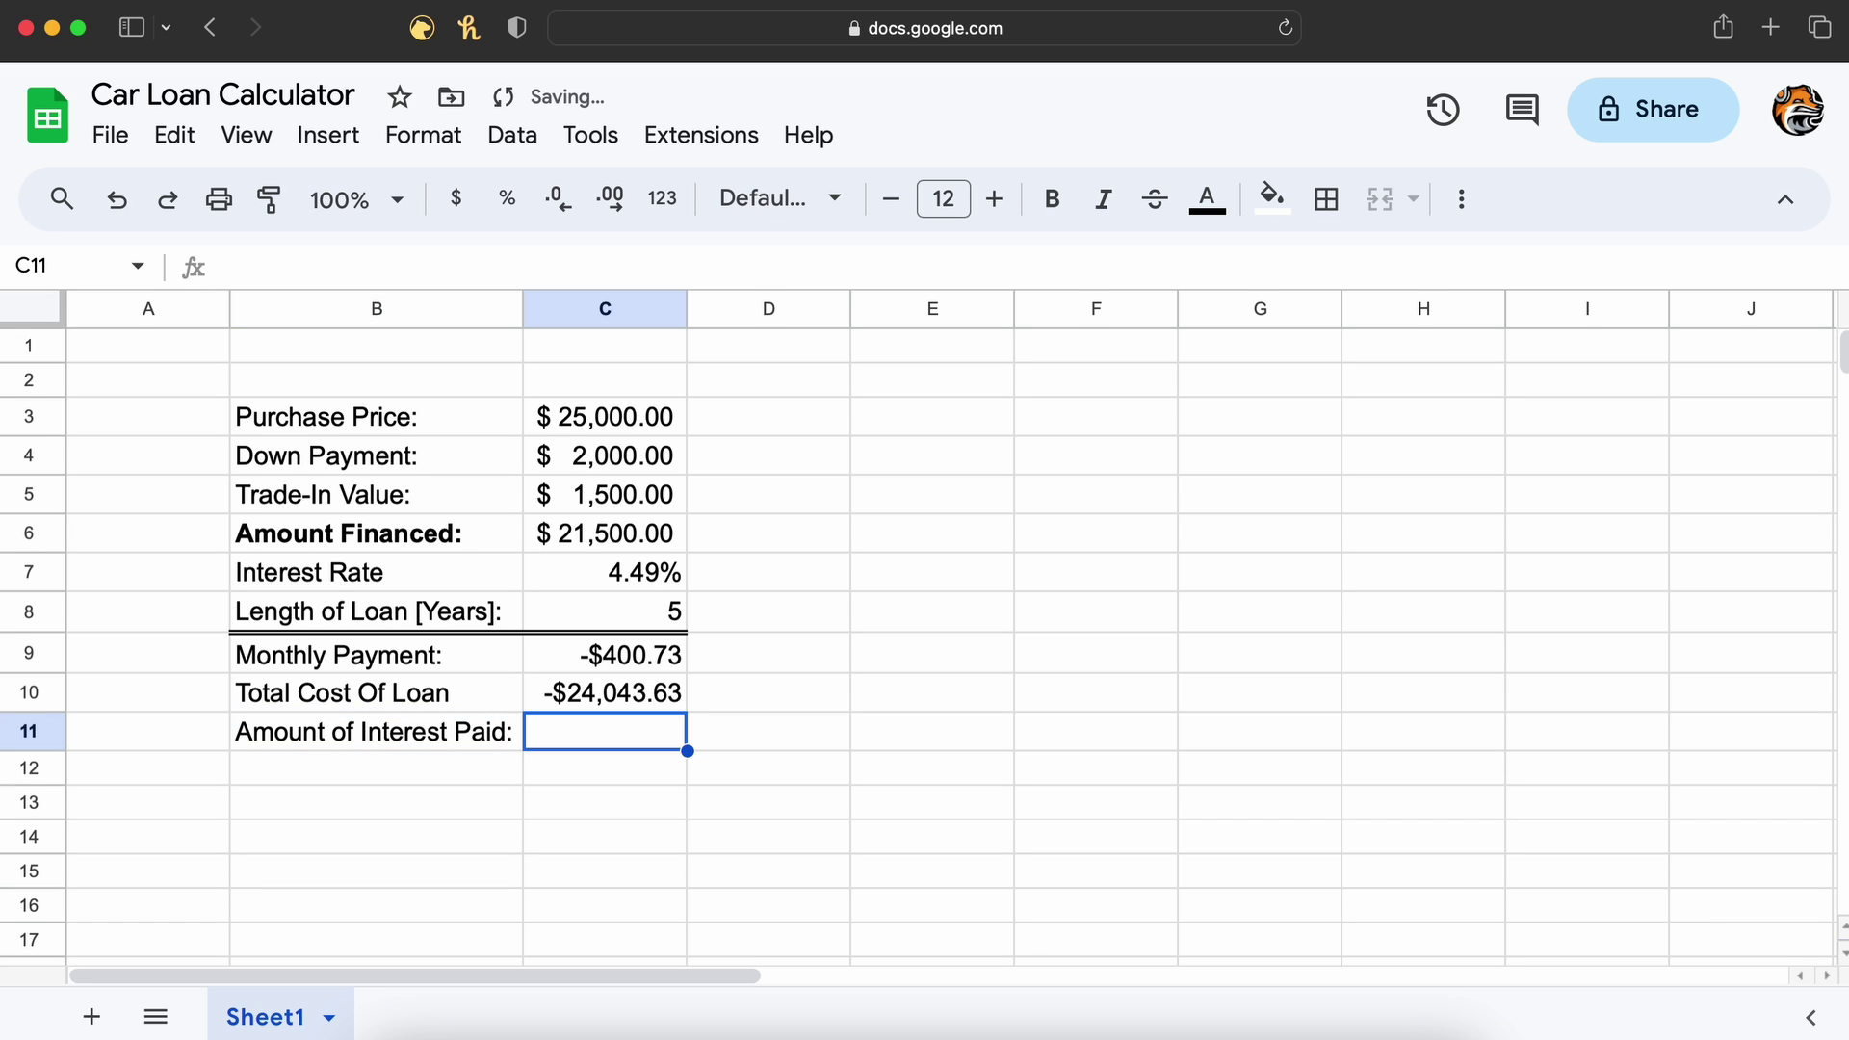
type("=")
key("Up")
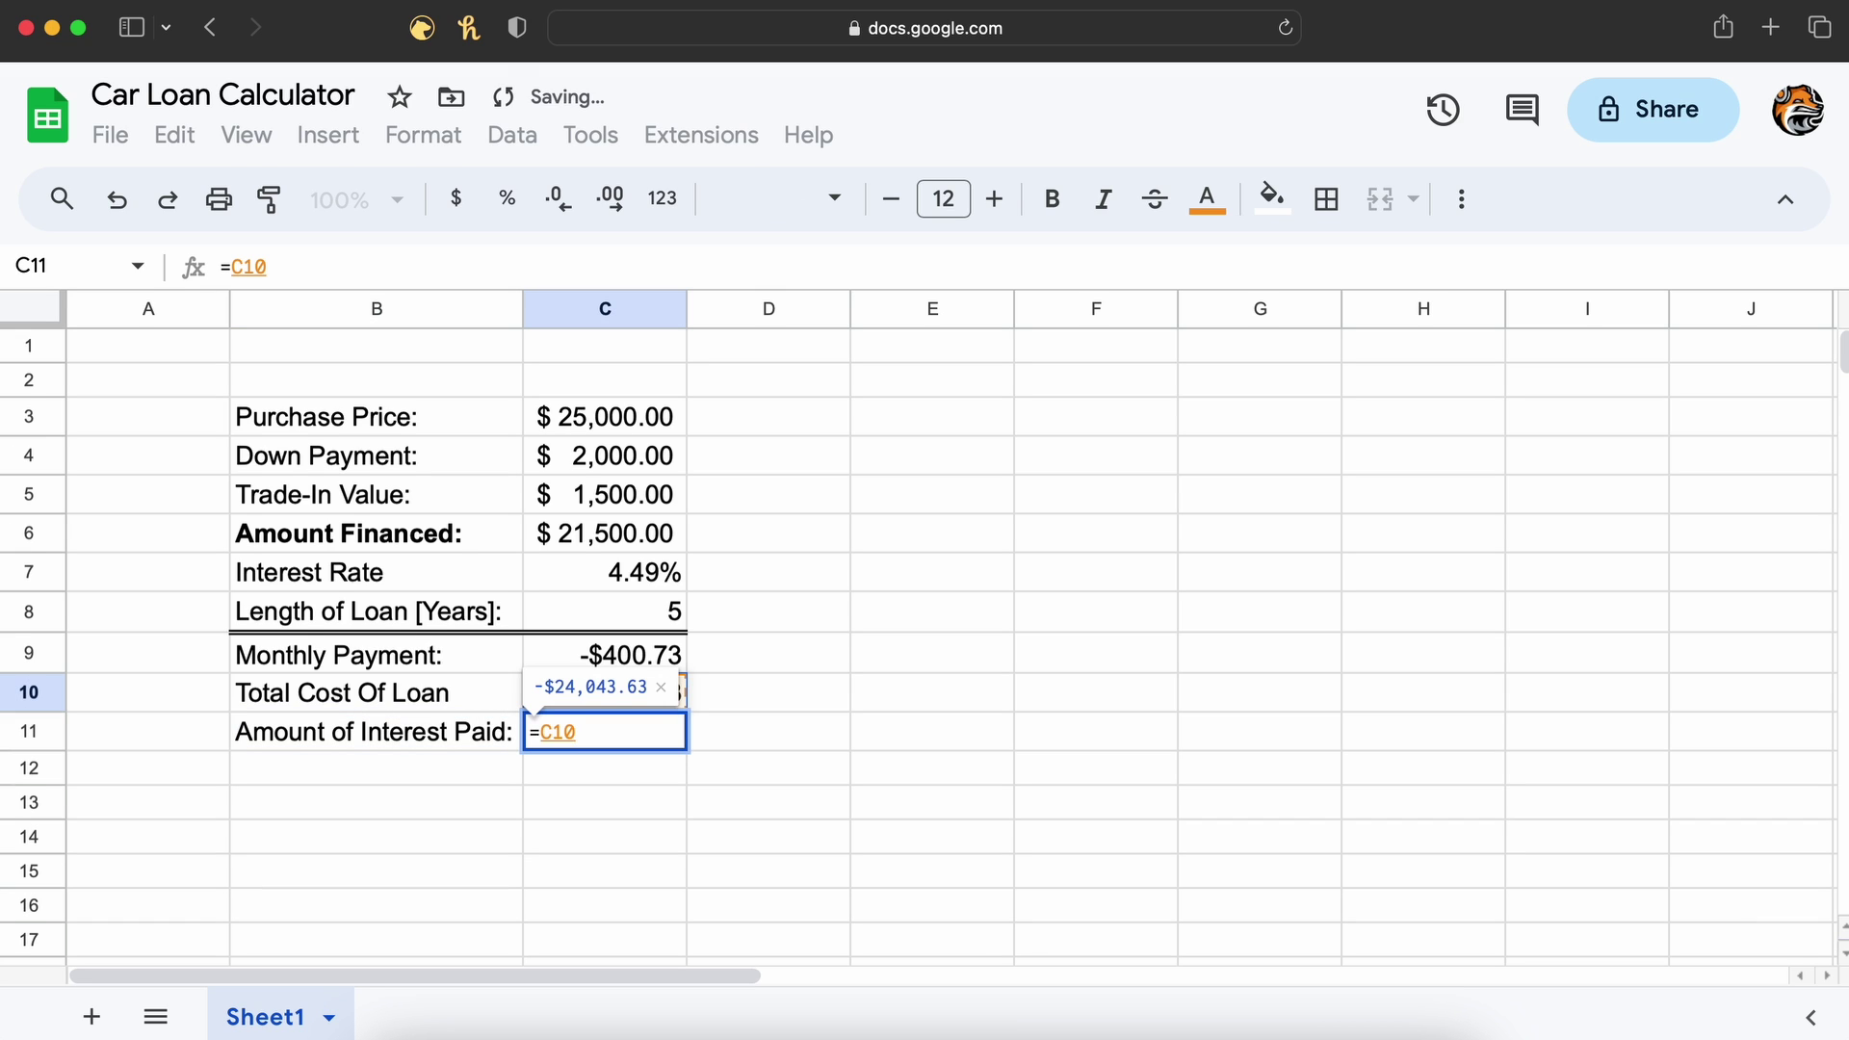
type("+")
key("Up")
key("Up")
key("Up")
key("Up")
key("Up")
key("Return")
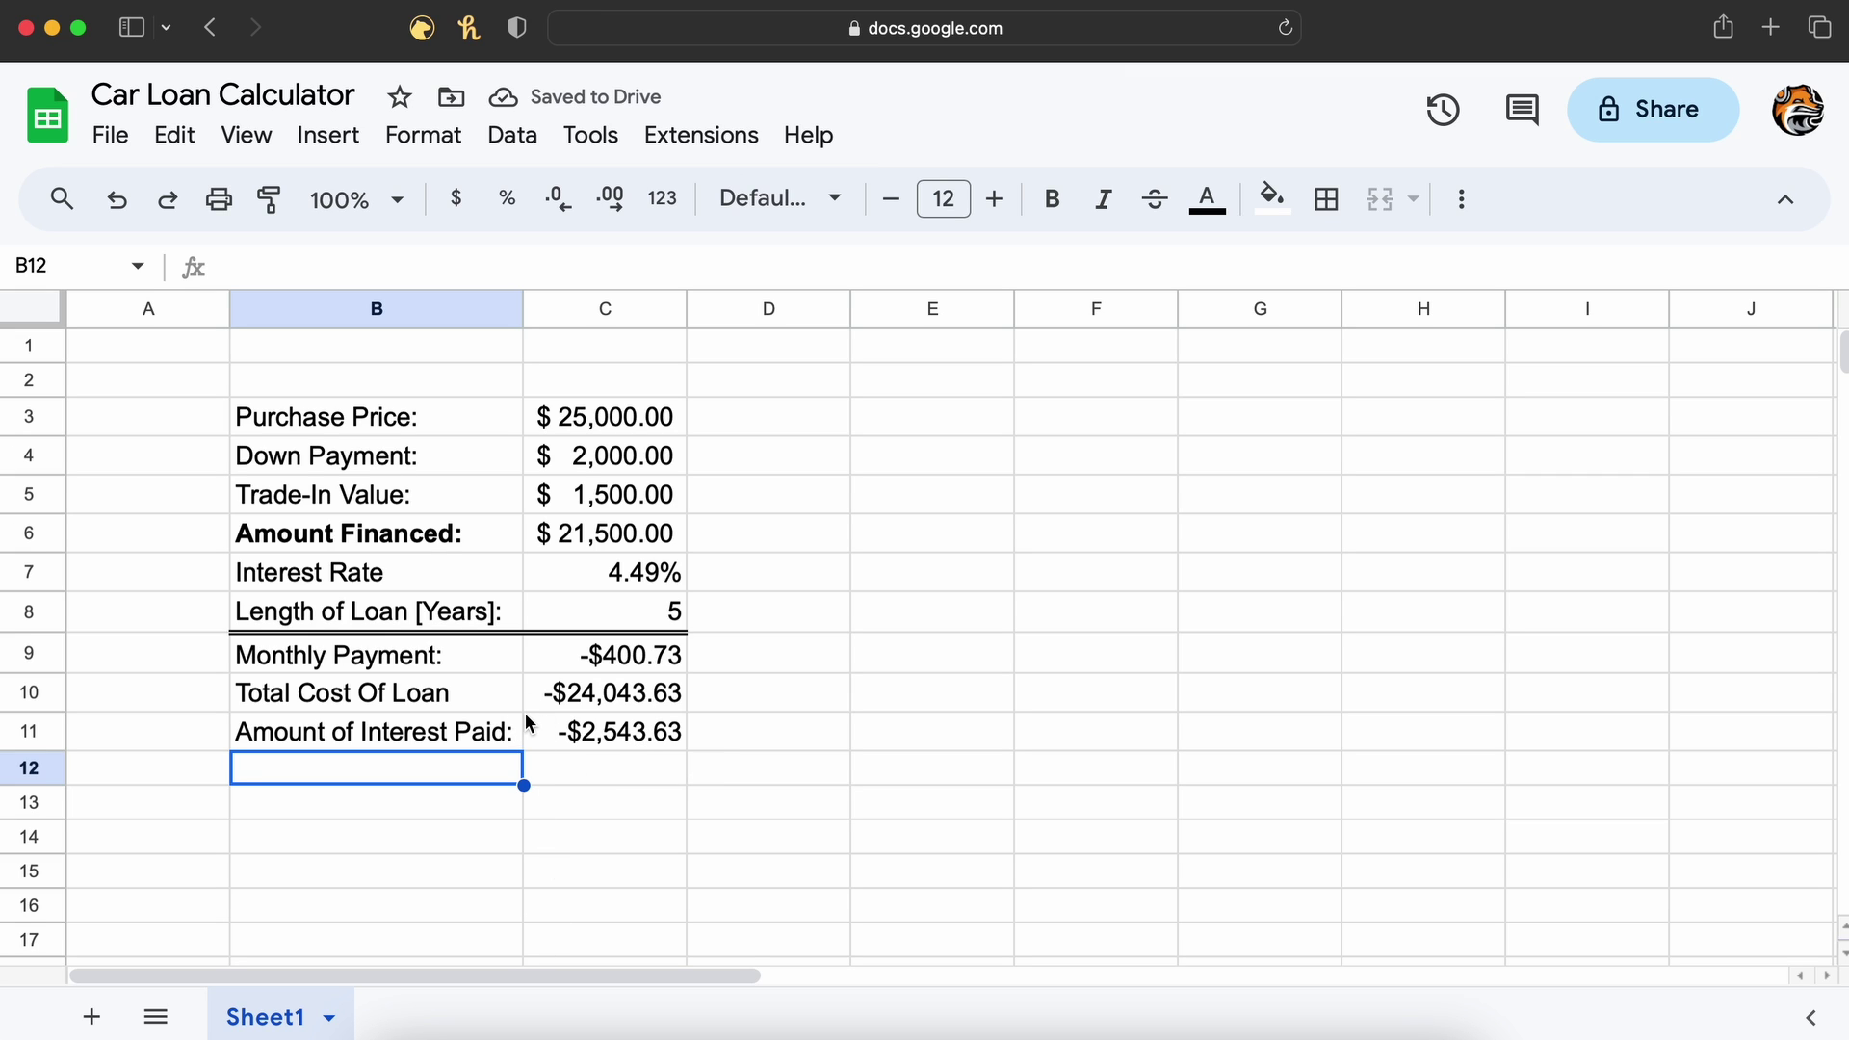
- Change the interest rate in C7 to 2.49%, dropping the monthly payment to -$381.47
key("Down")
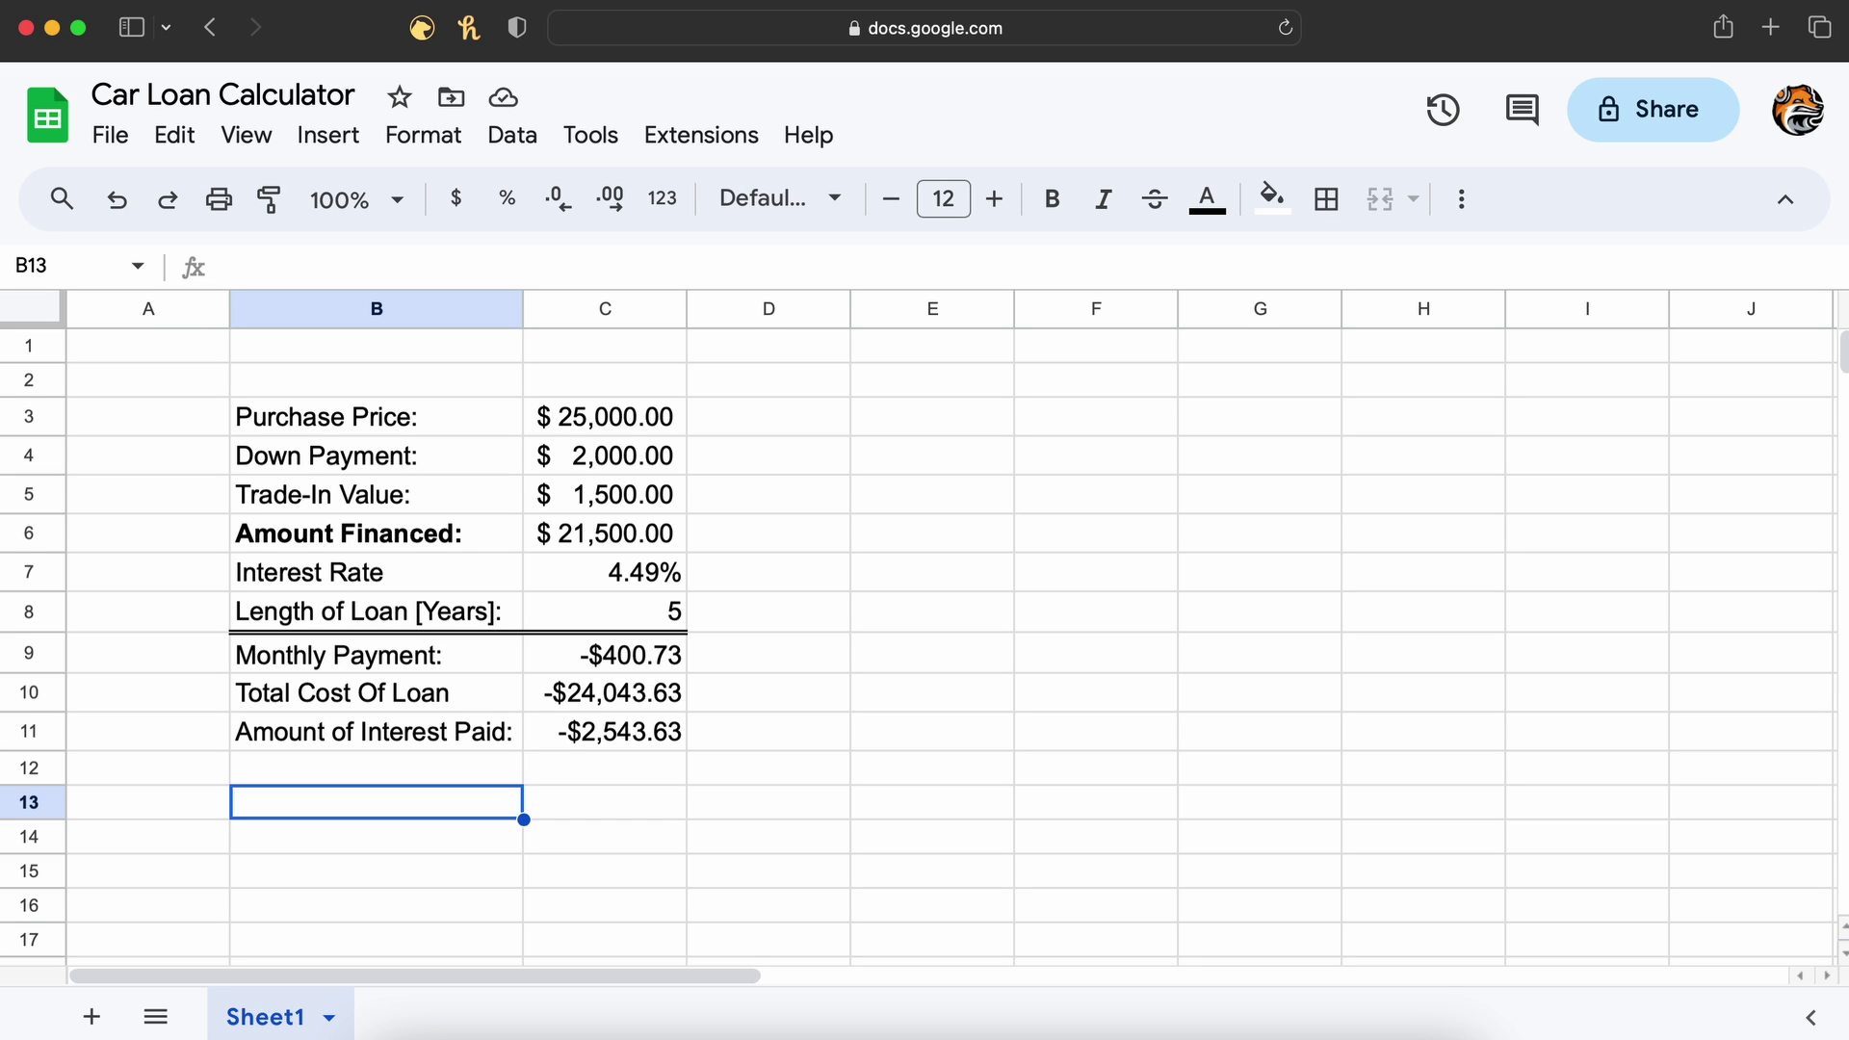
type("BiW")
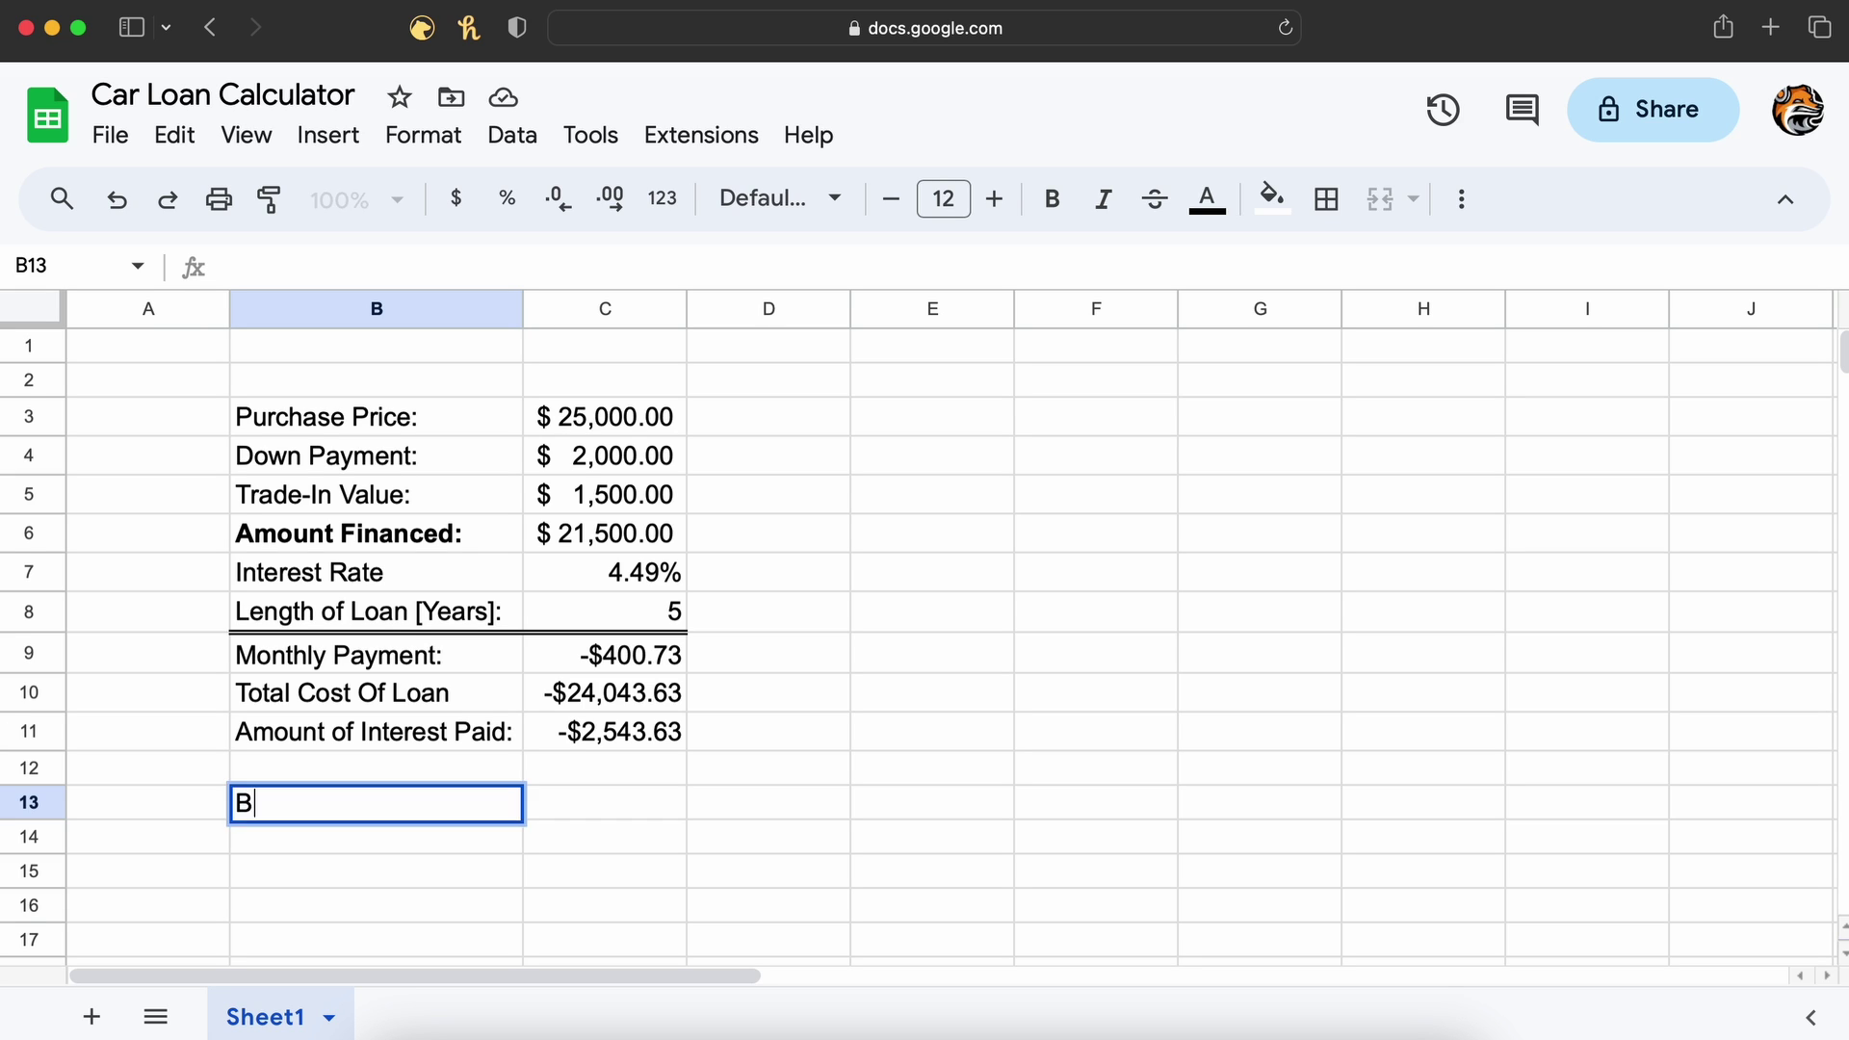
key("BackSpace")
key("BackSpace")
key("BackSpace")
left_click(751, 777)
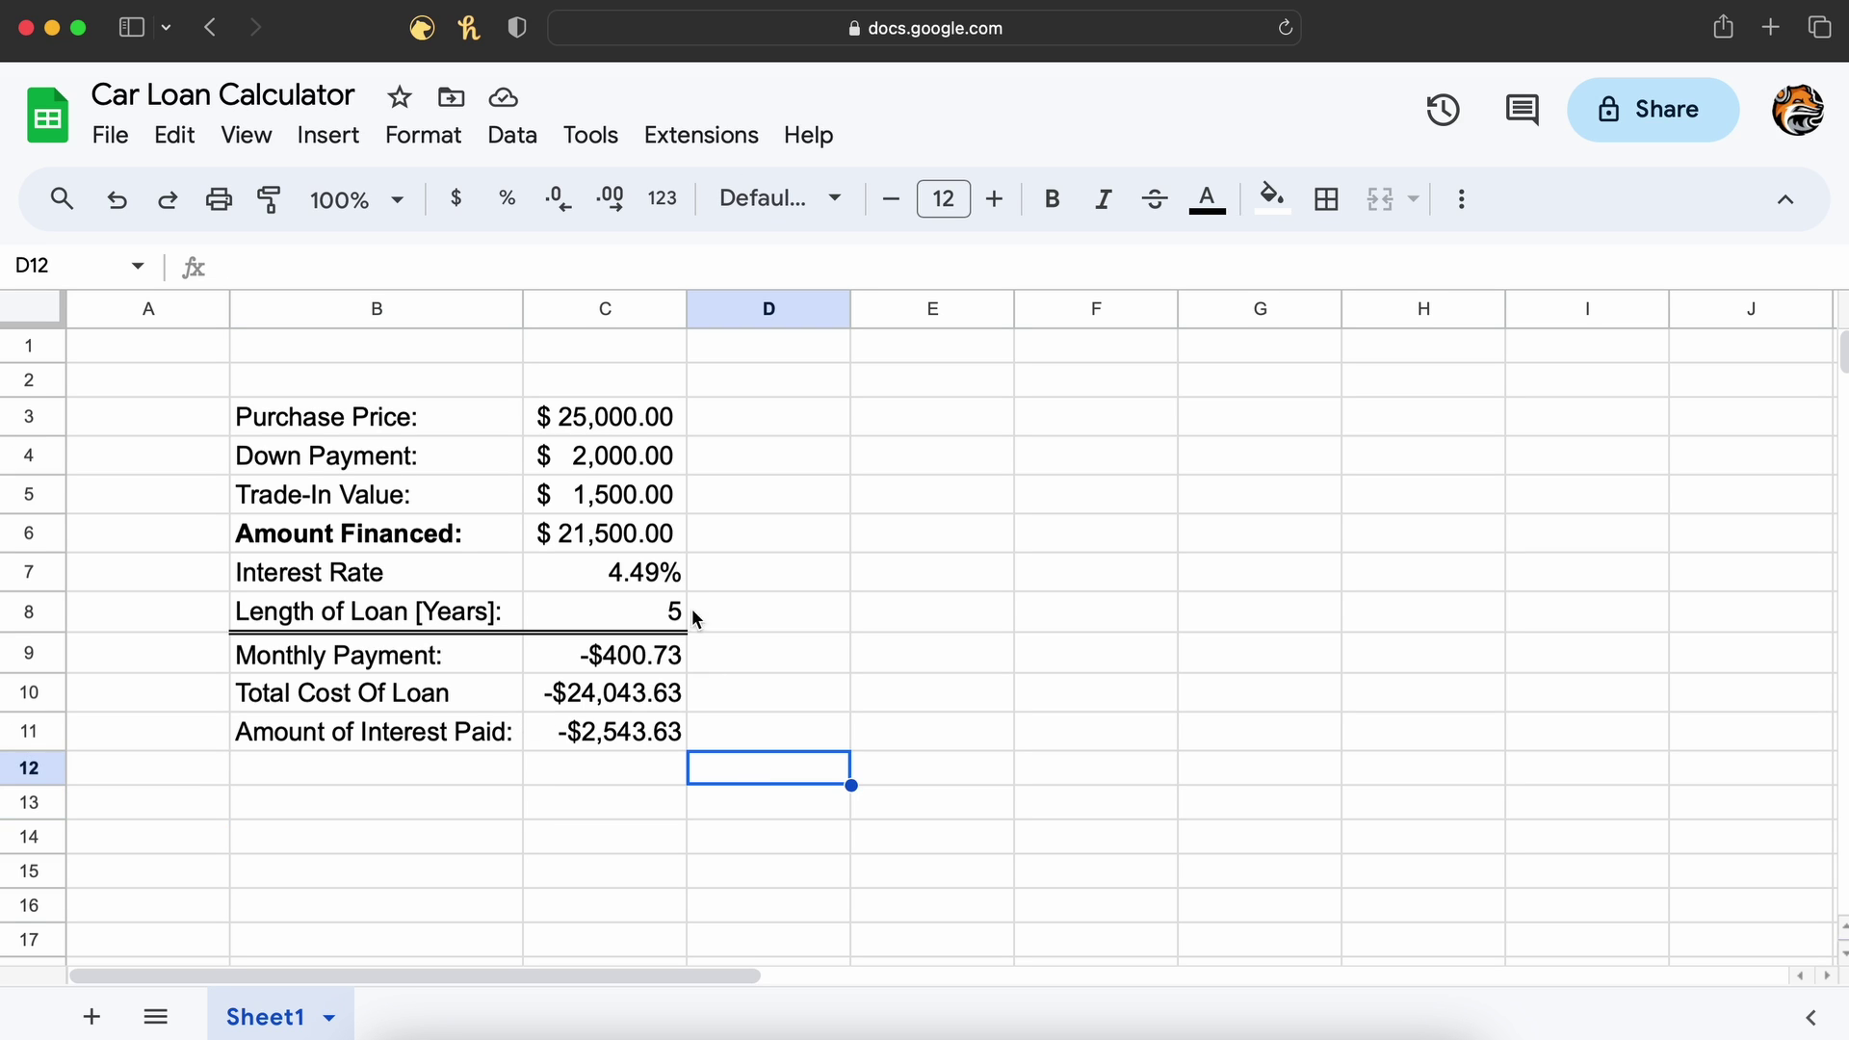
left_click(671, 573)
type("2.49")
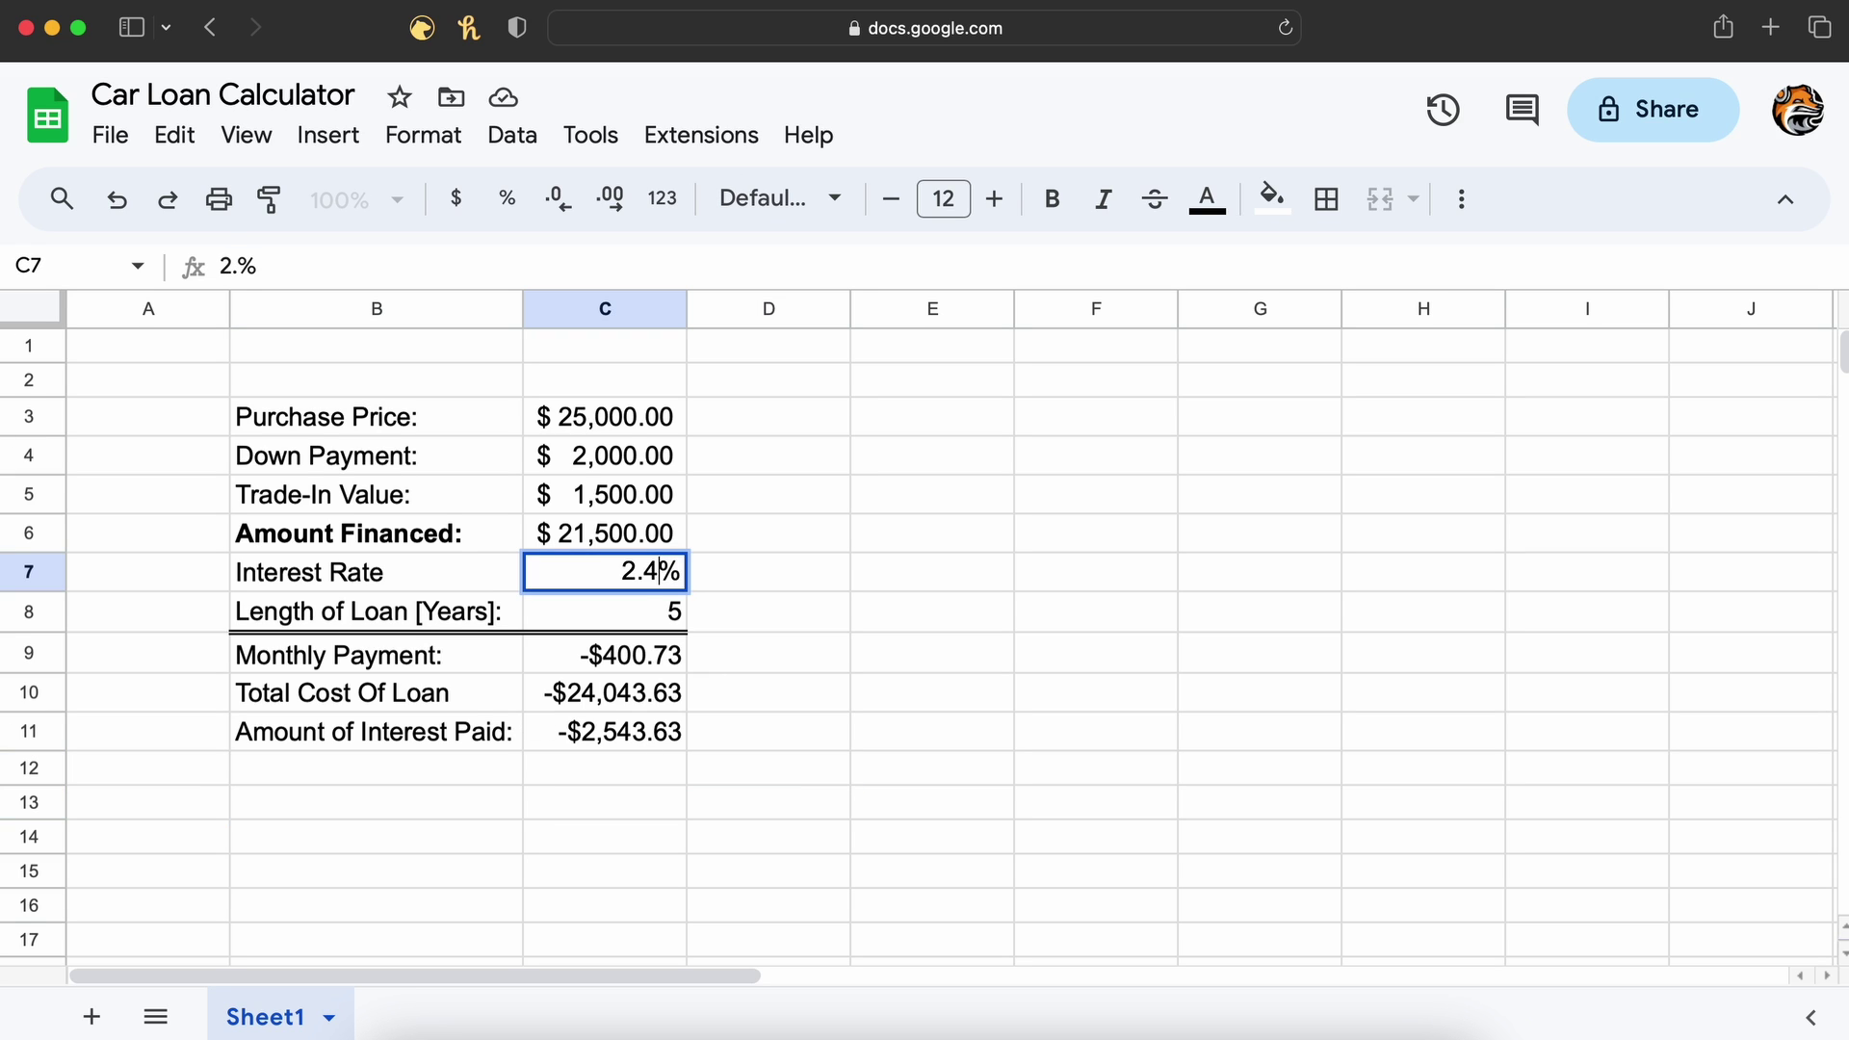
key("Return")
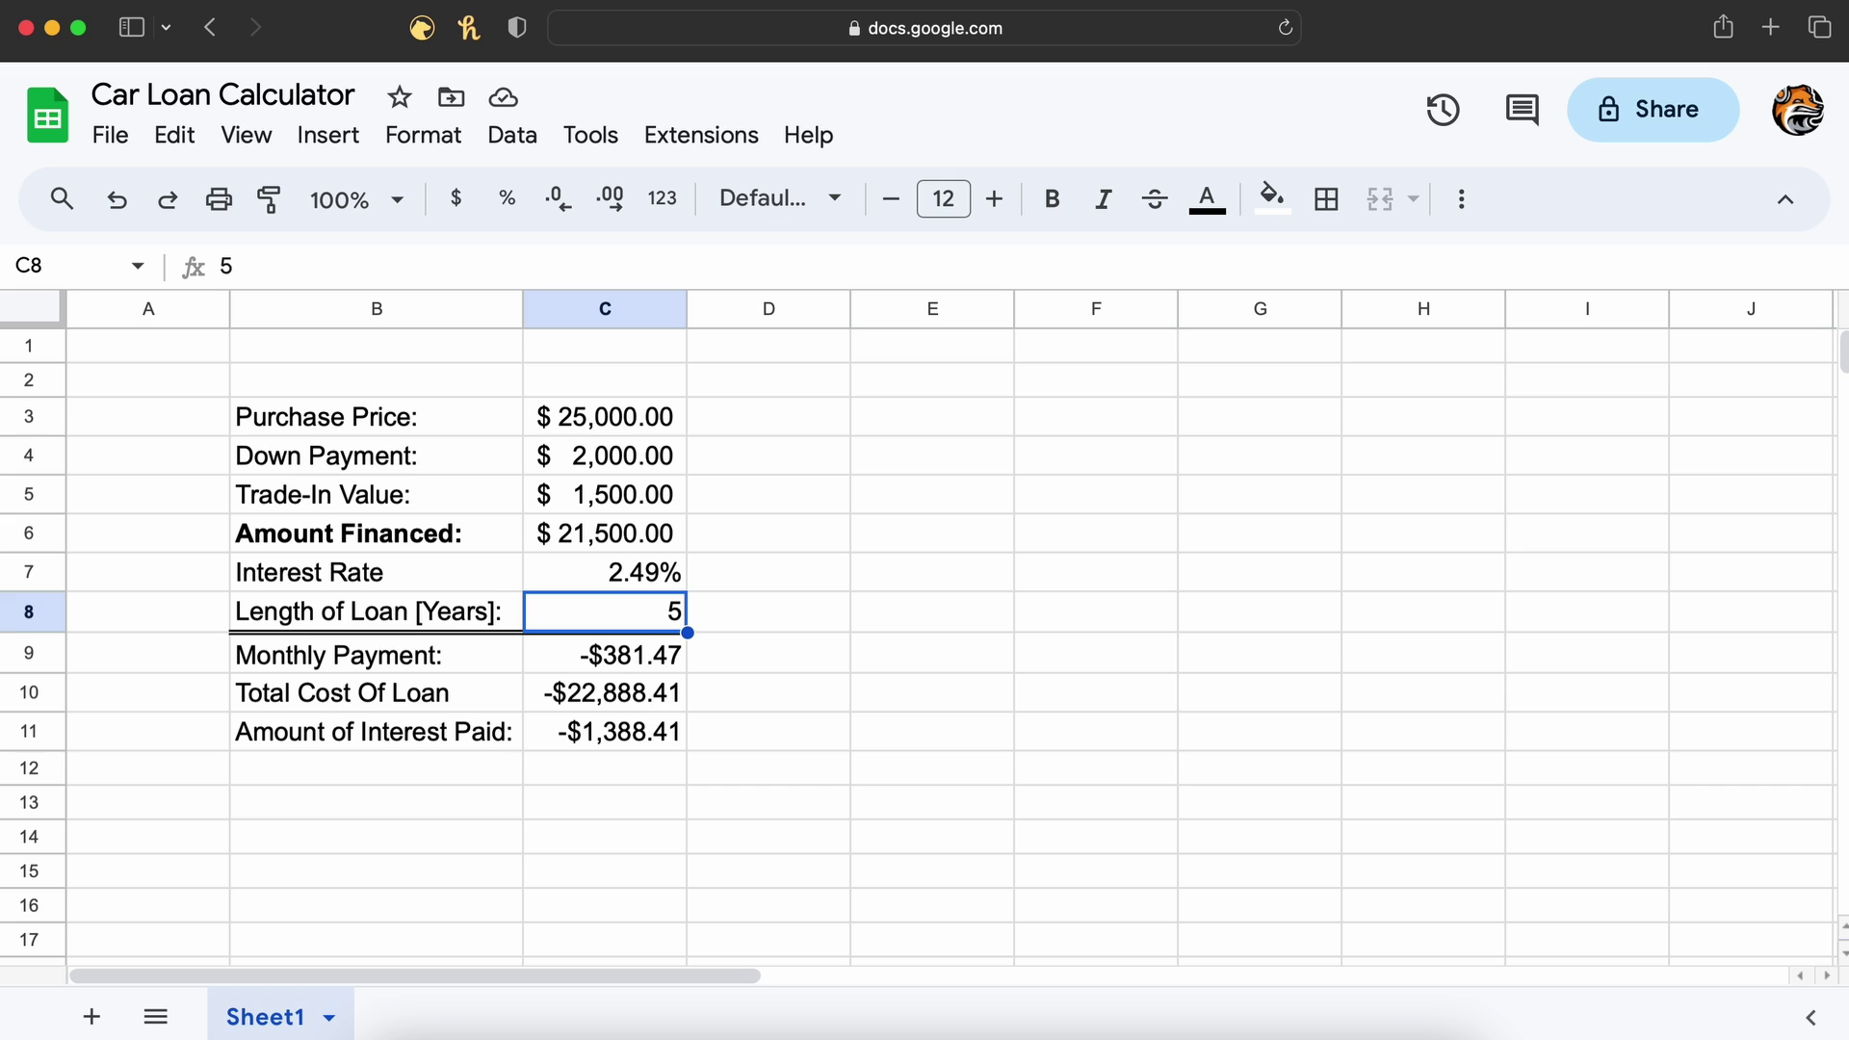
- Label B13 'Biweekly Payments' and copy the monthly PMT formula from C9
left_click(422, 799)
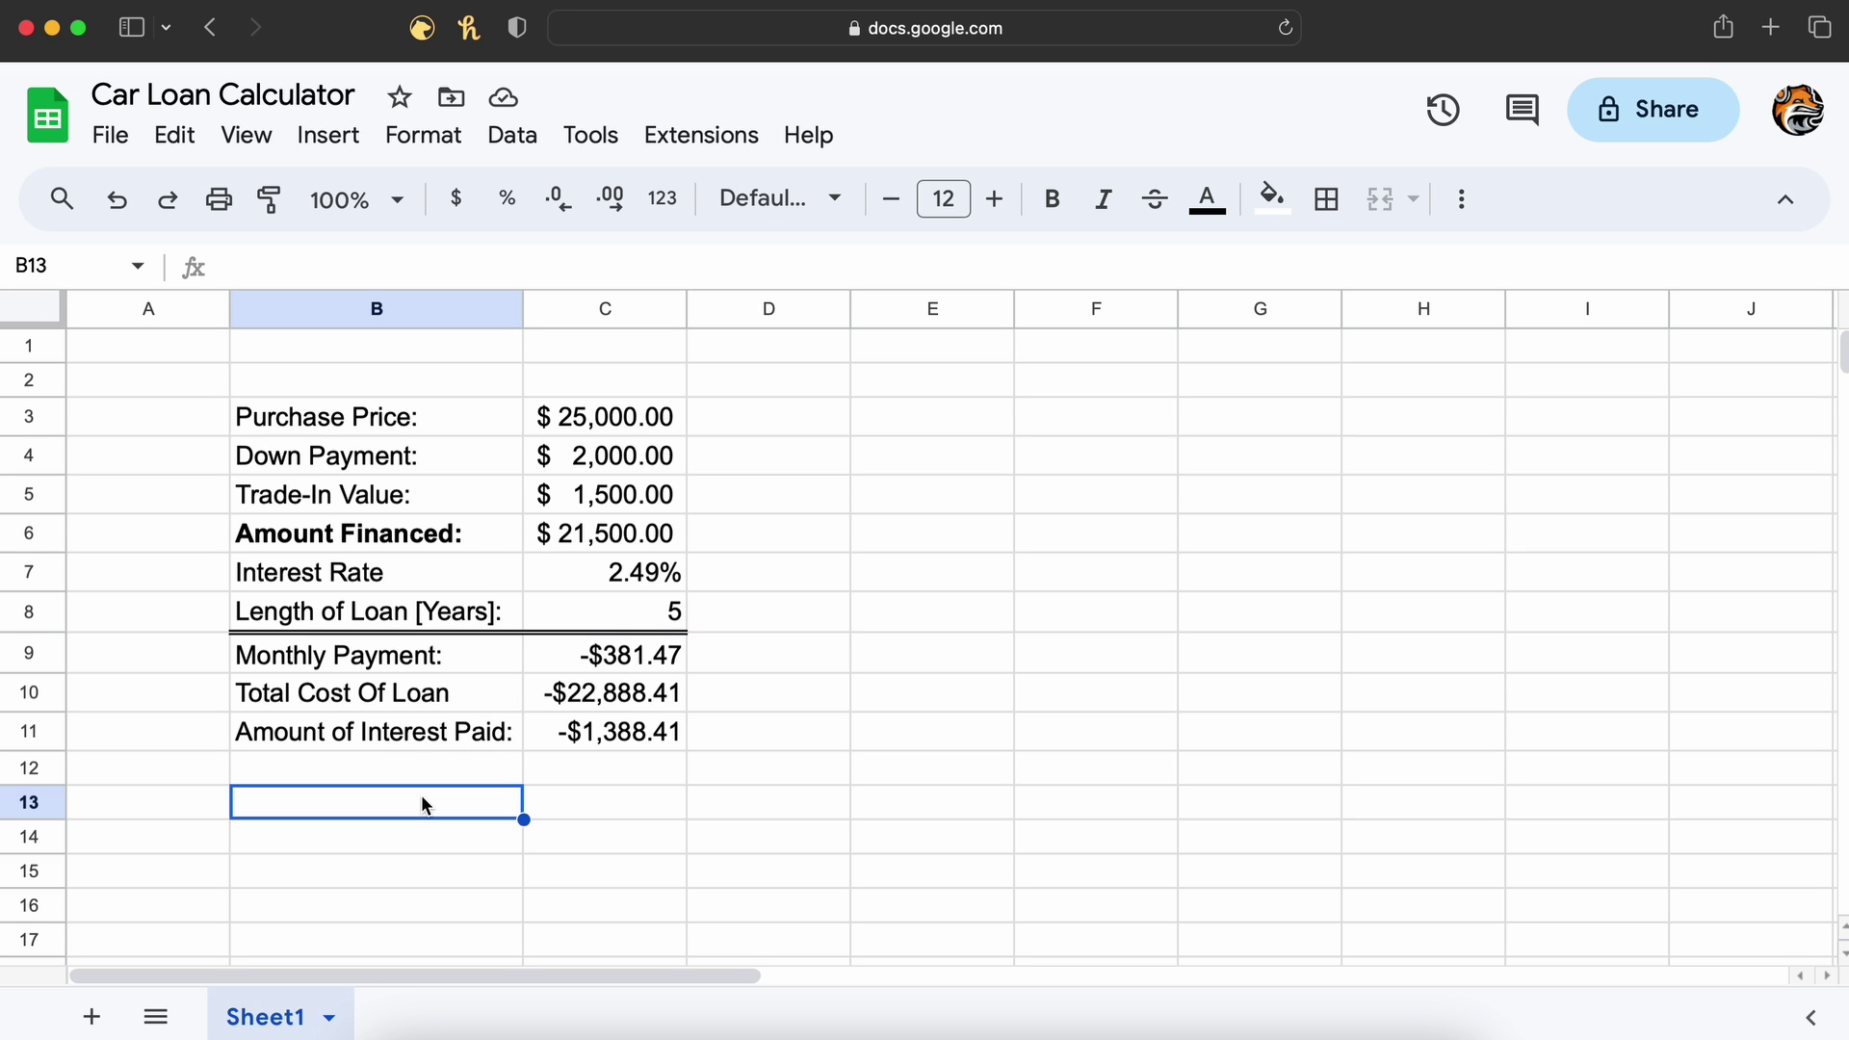
type("Biweekly Pa")
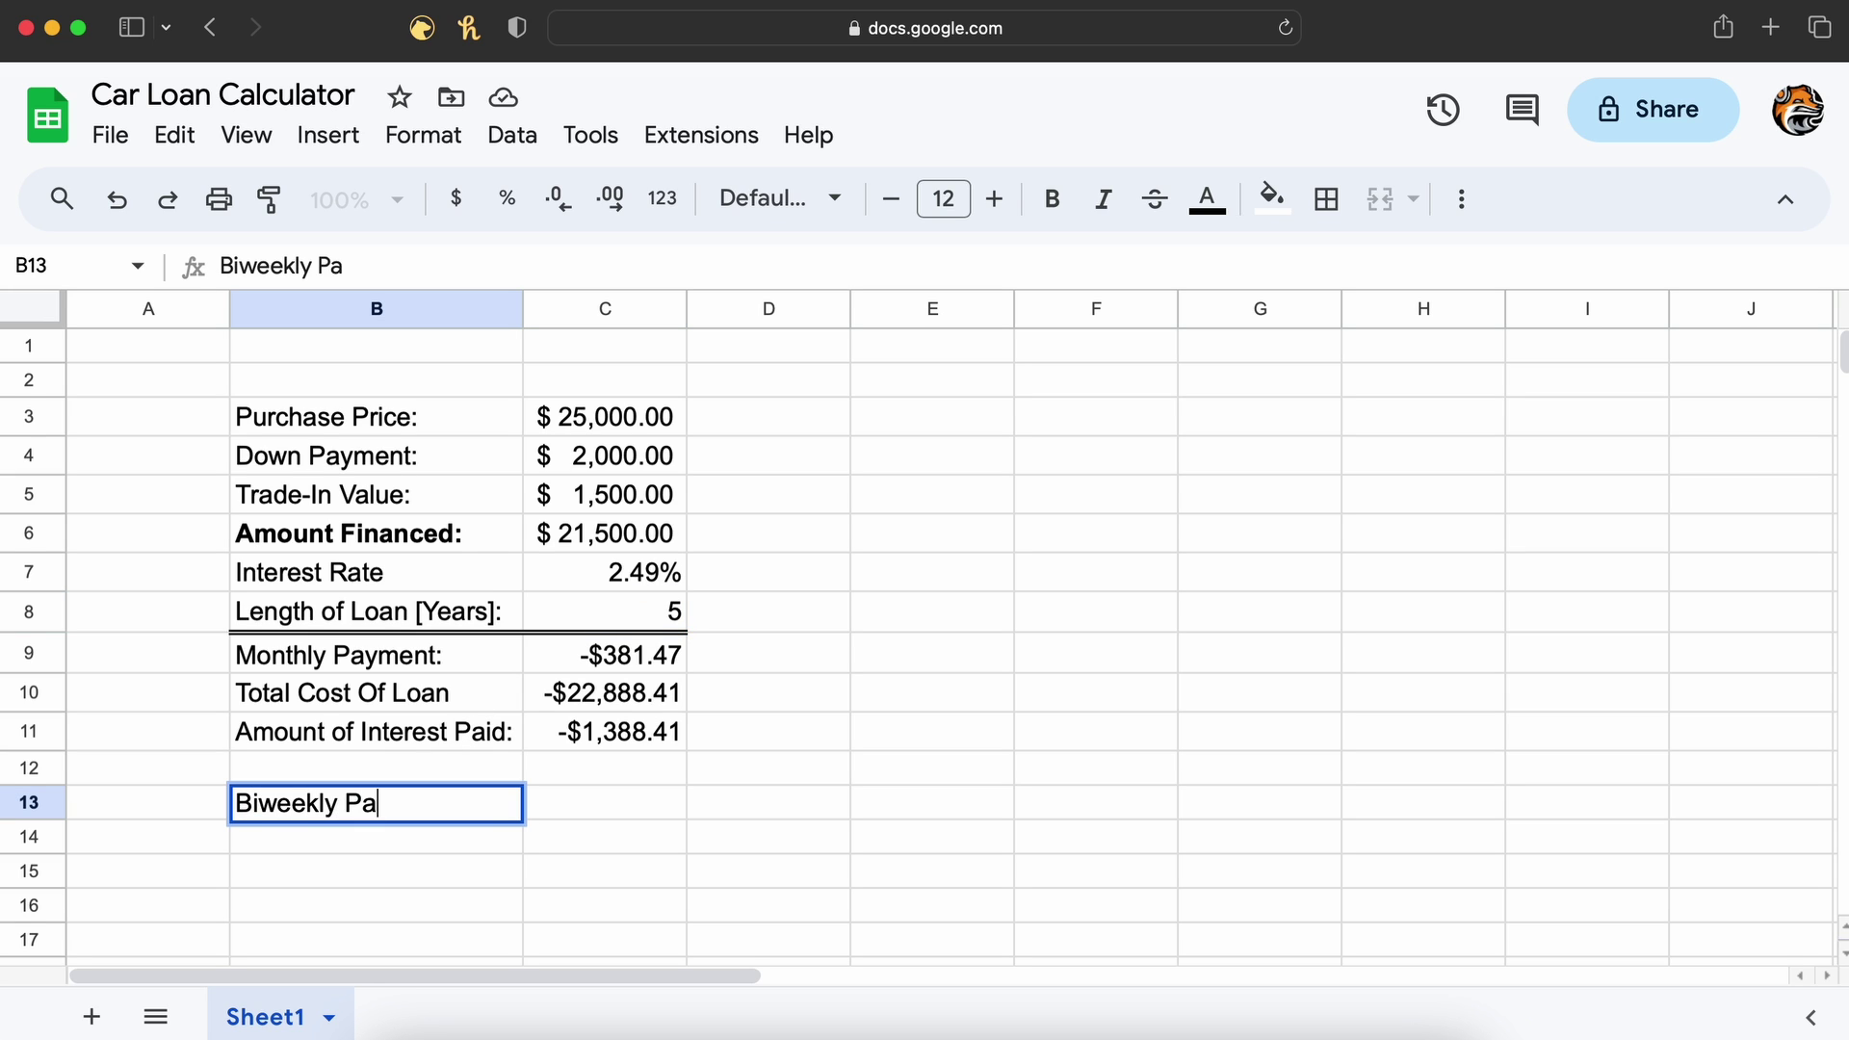
type("yments")
key("Tab")
left_click(635, 664)
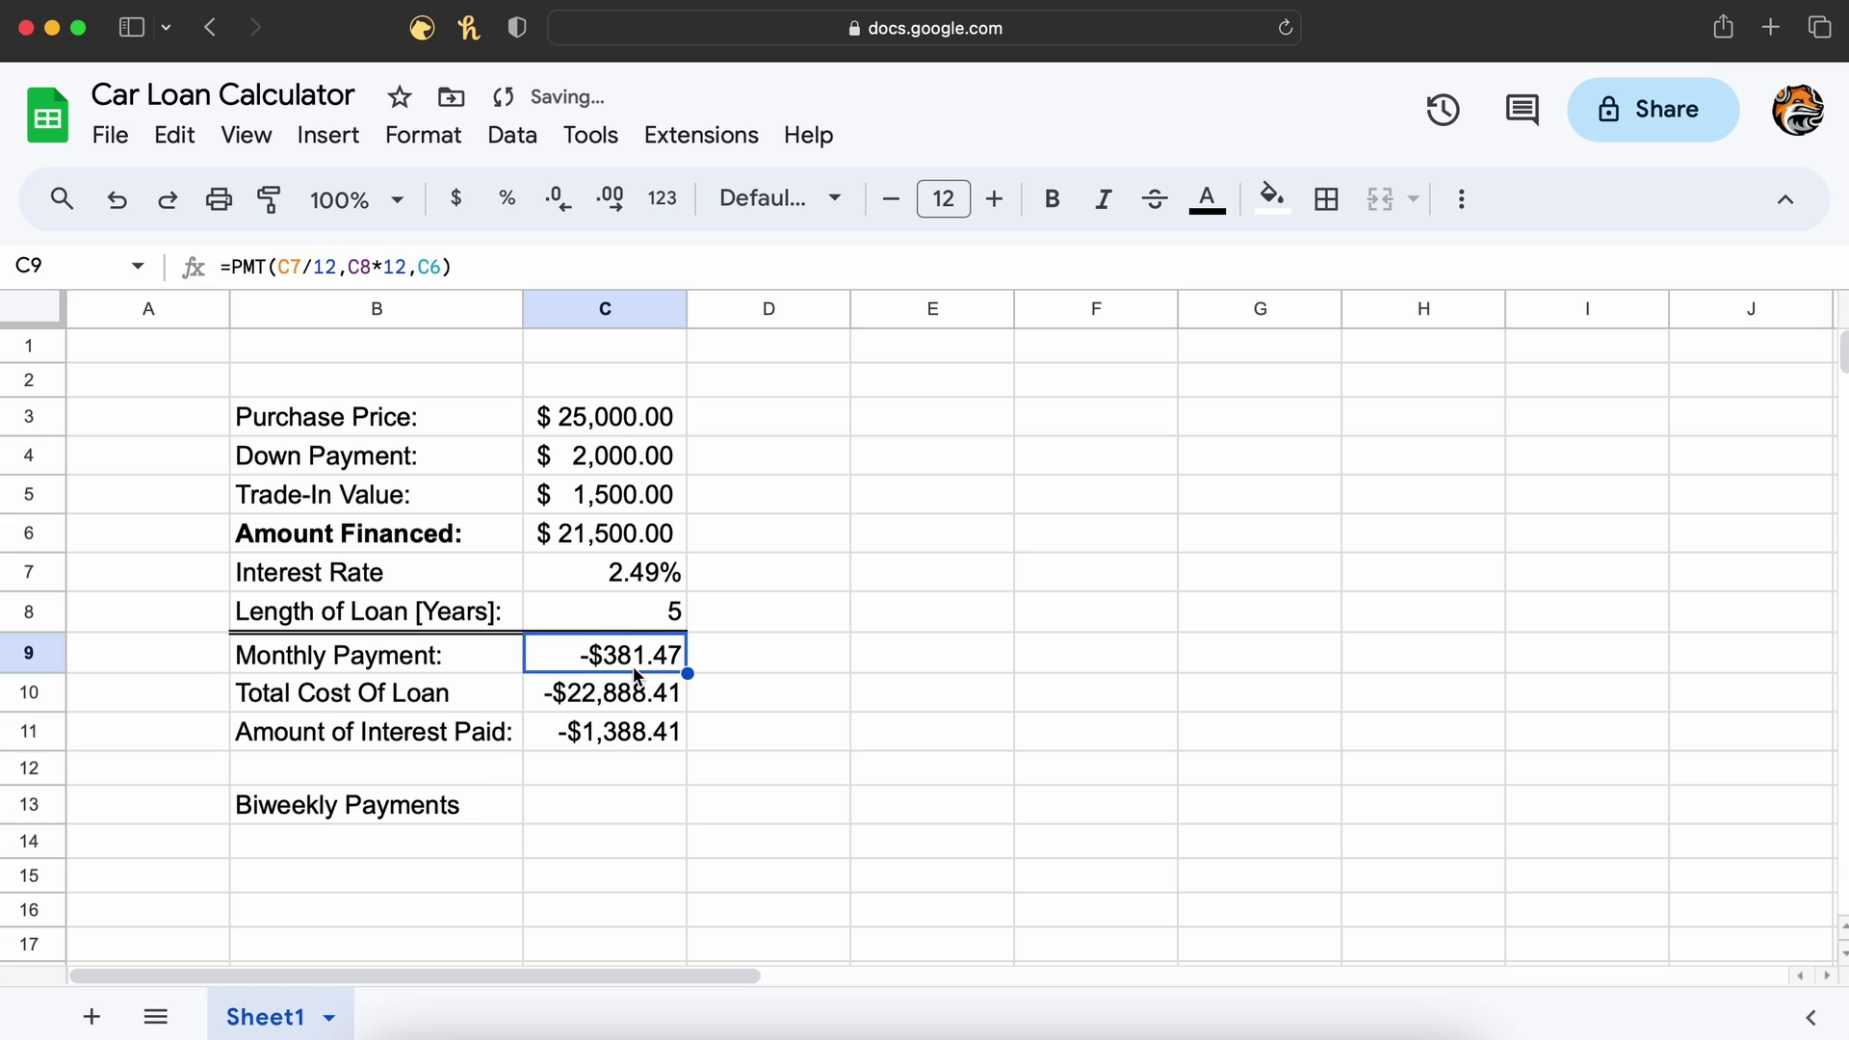
key("Return")
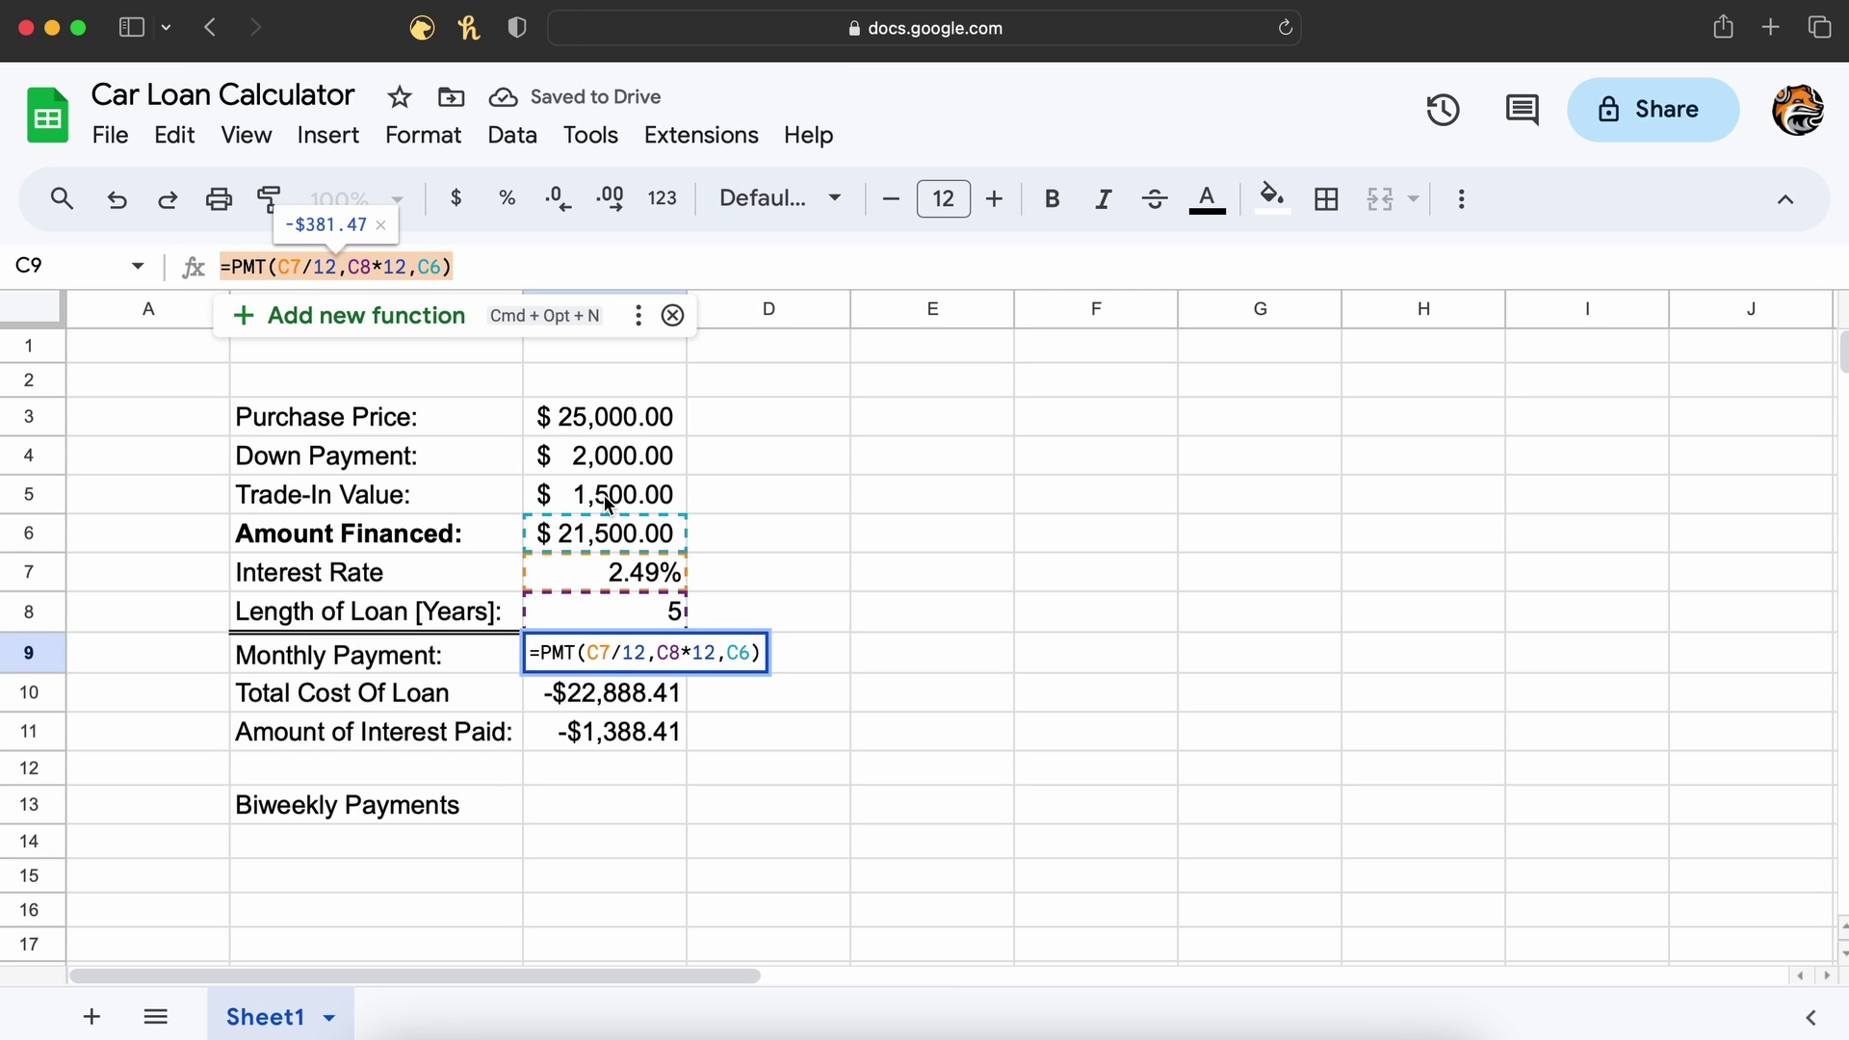
- Paste the formula into C13 as =PMT(C7/26,C8*26,C6), giving -$175.97
left_click(622, 821)
left_click(339, 265)
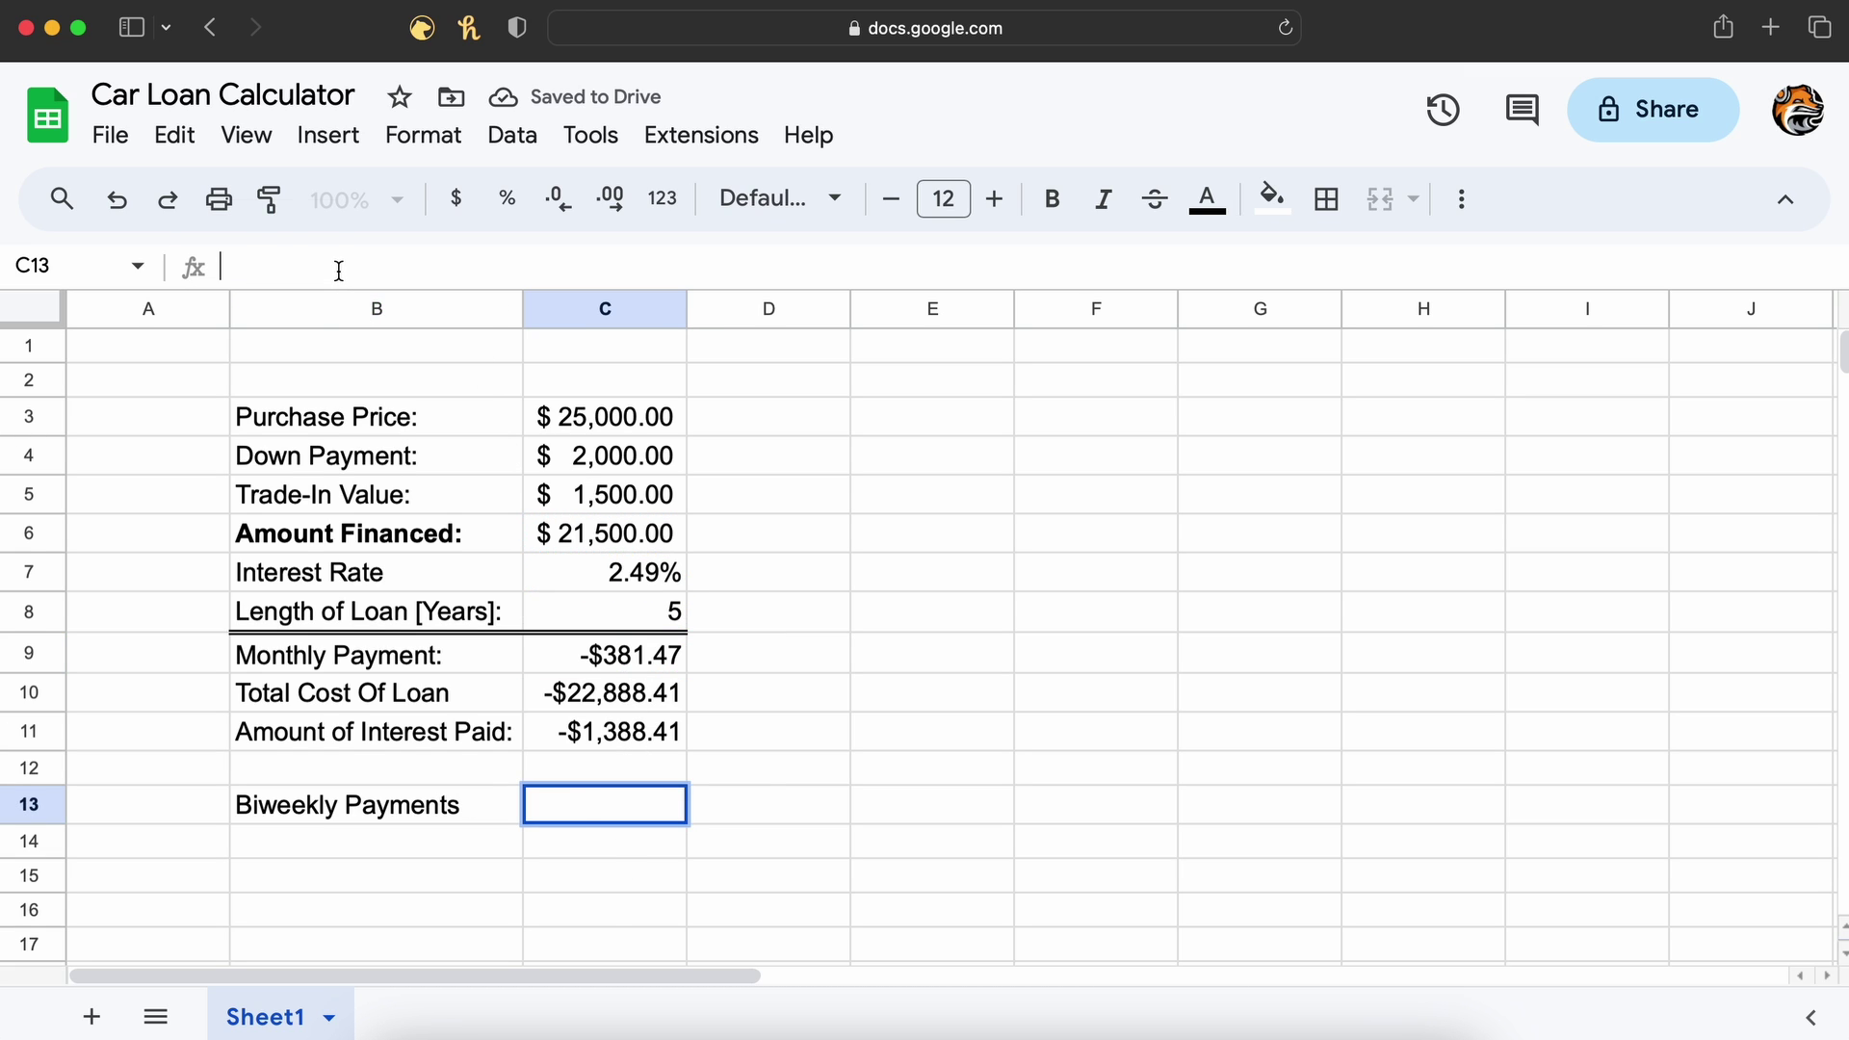
type("=PMT(C7/12,C8*12,C6)")
double_click(321, 267)
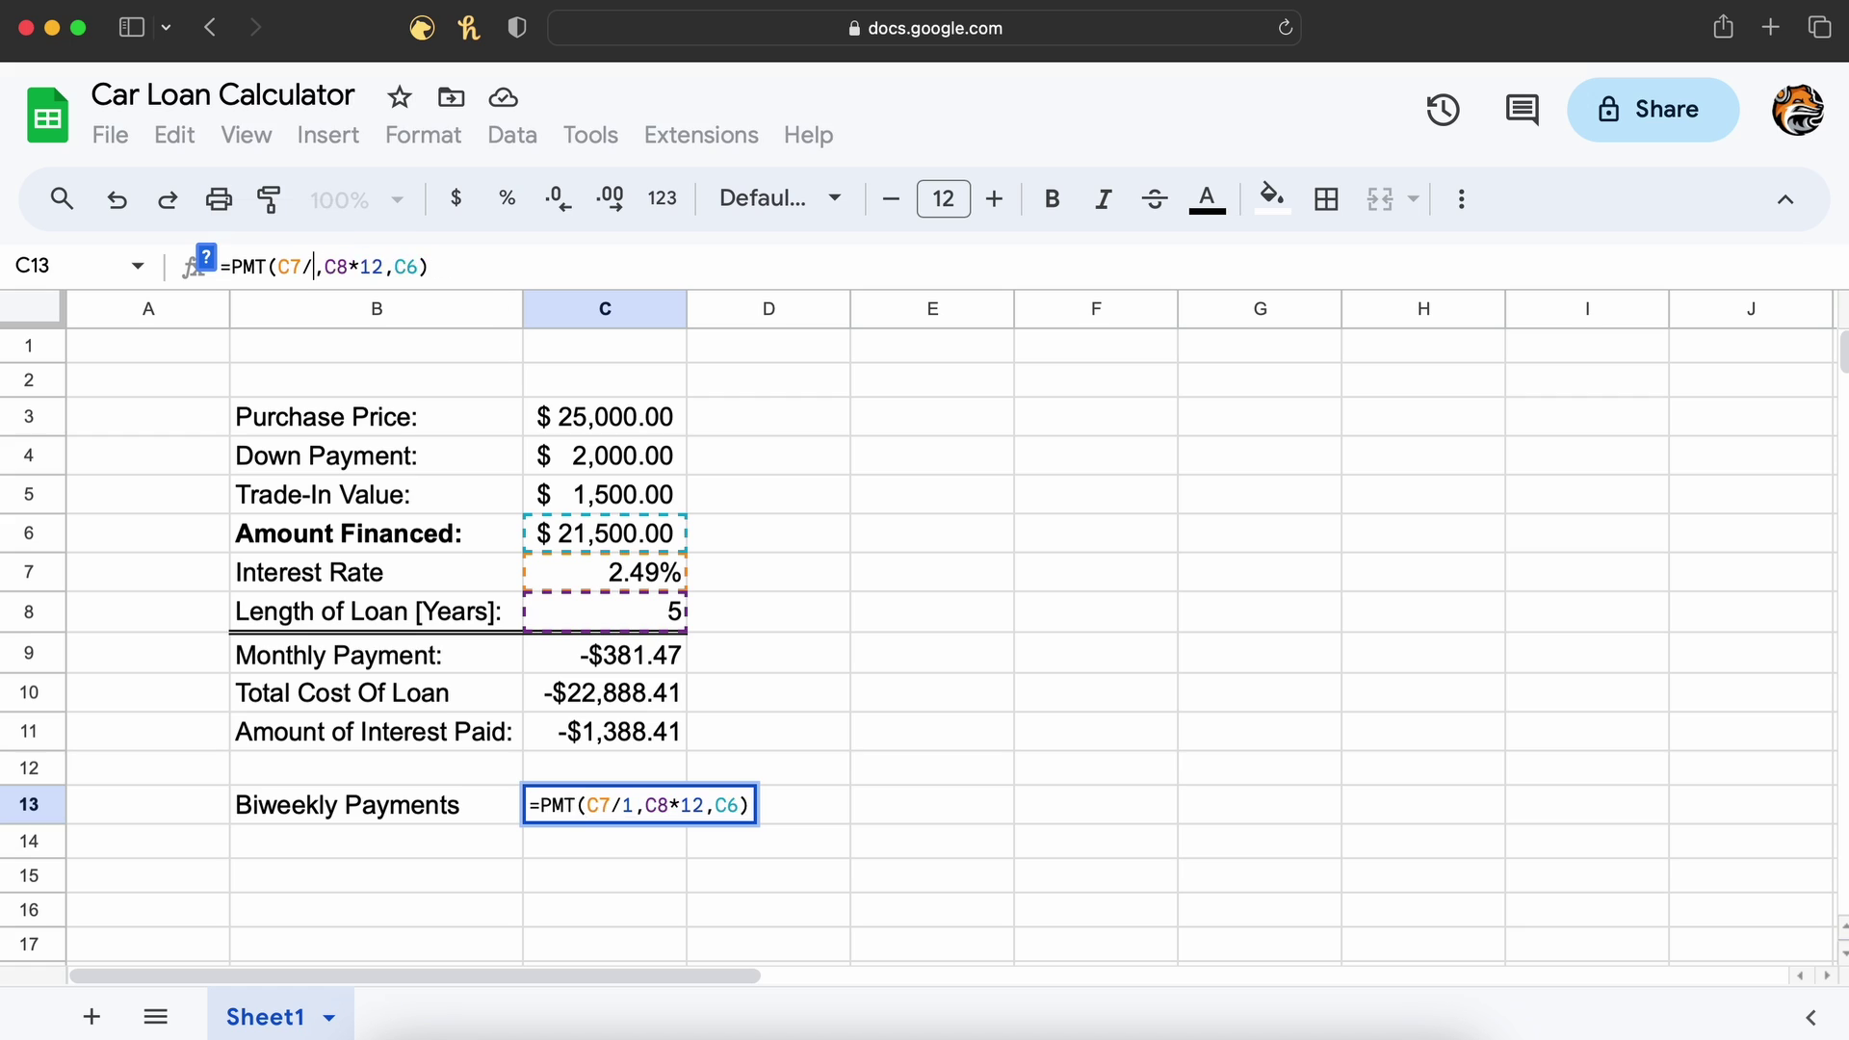
type("26")
double_click(403, 265)
type("26")
key("Return")
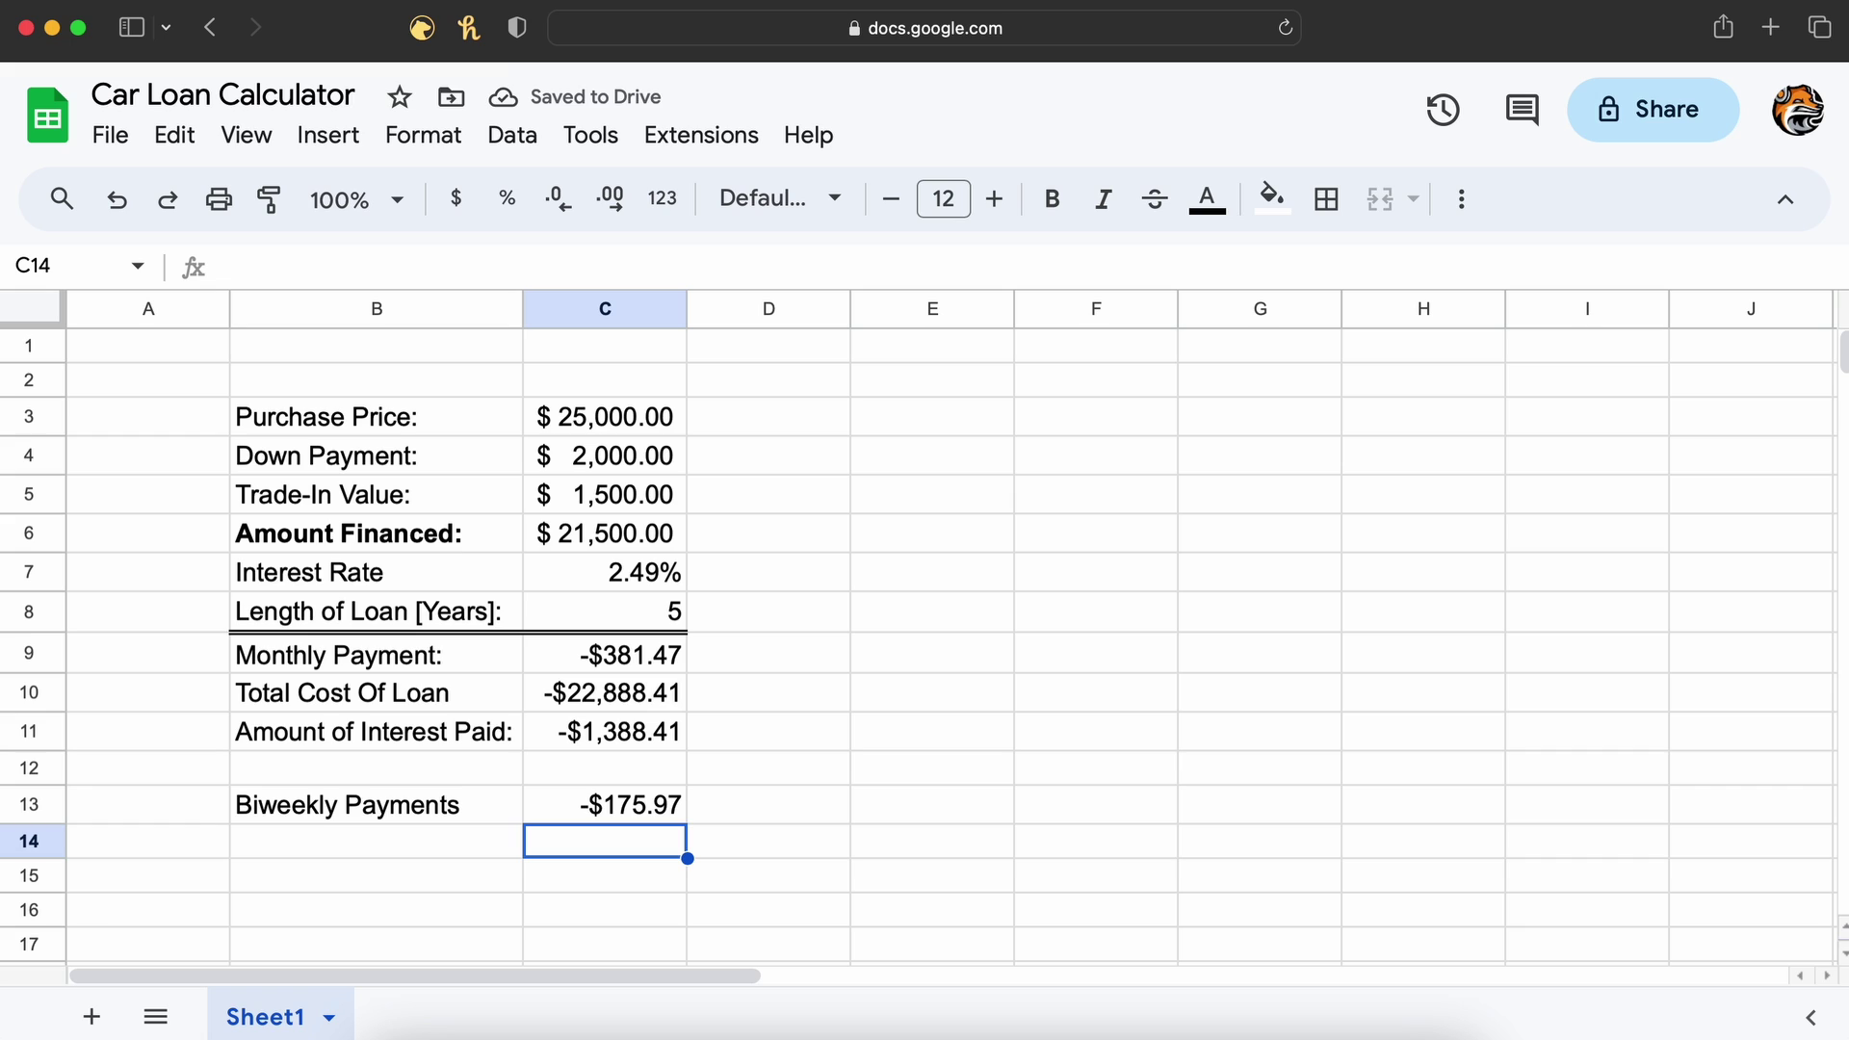
left_click(587, 798)
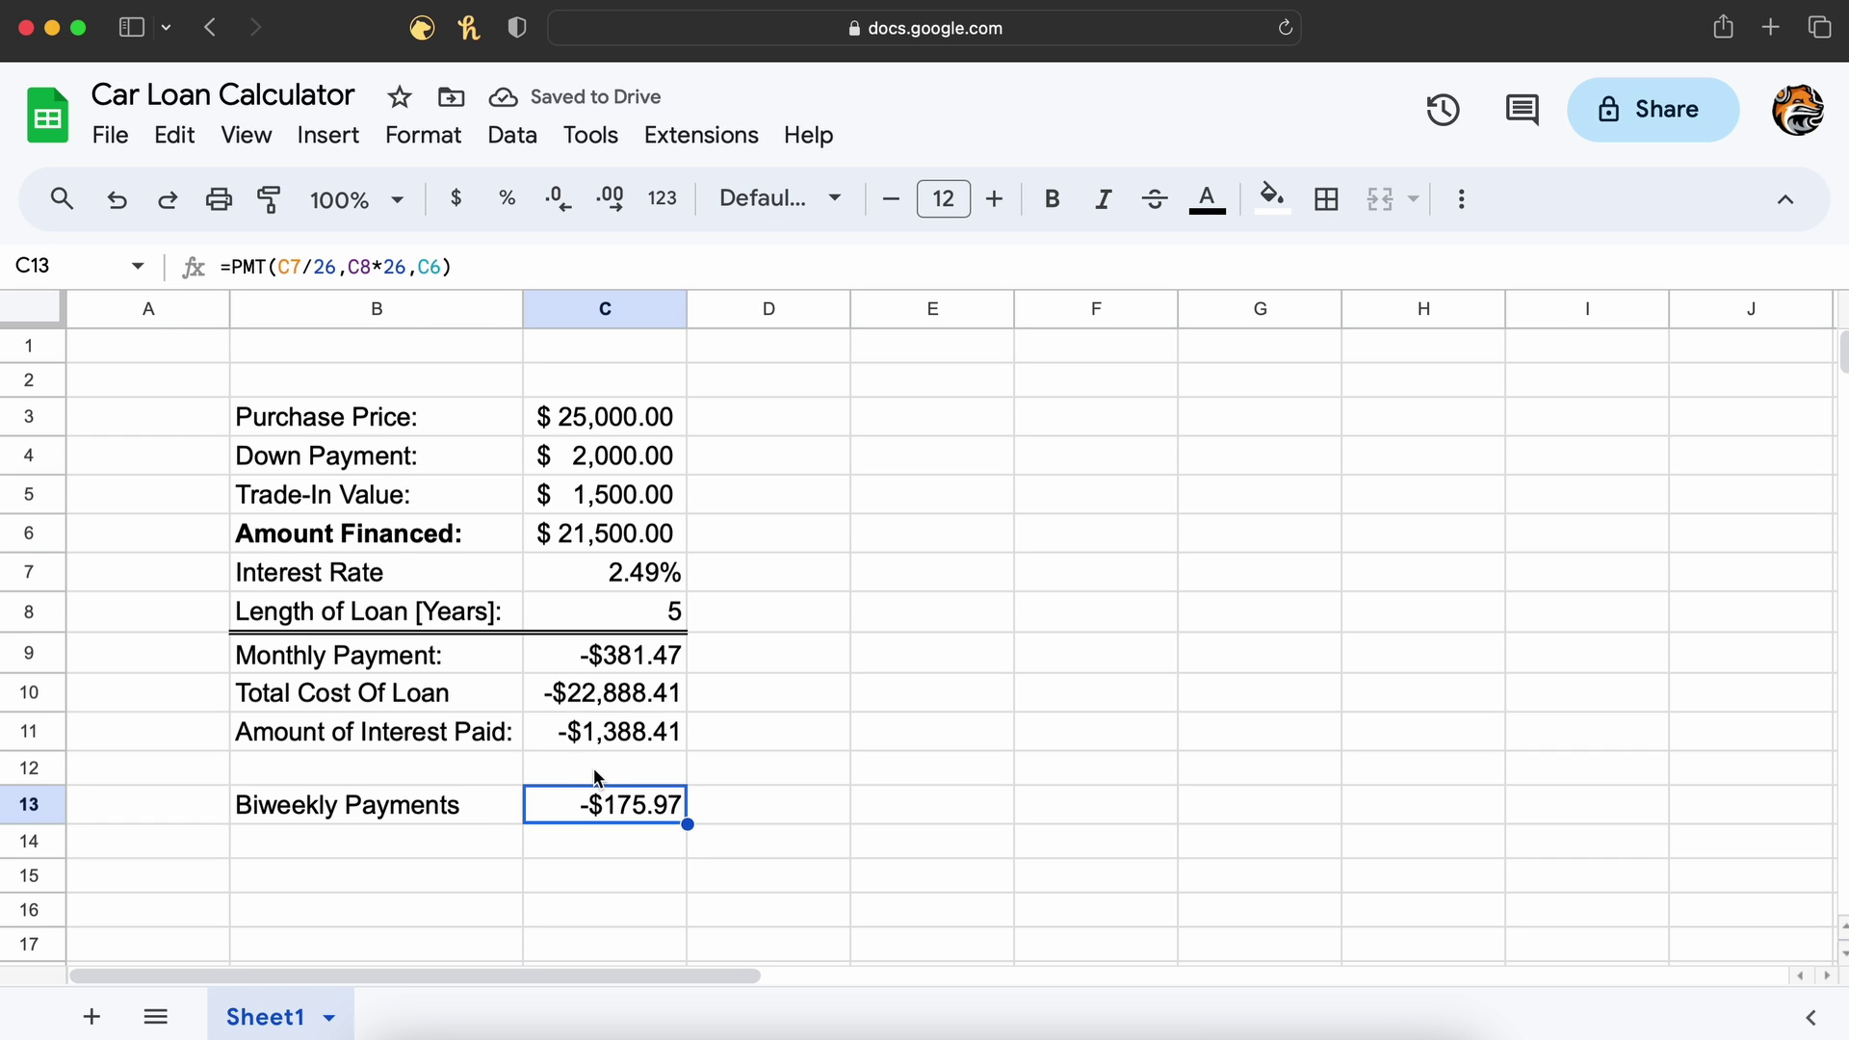